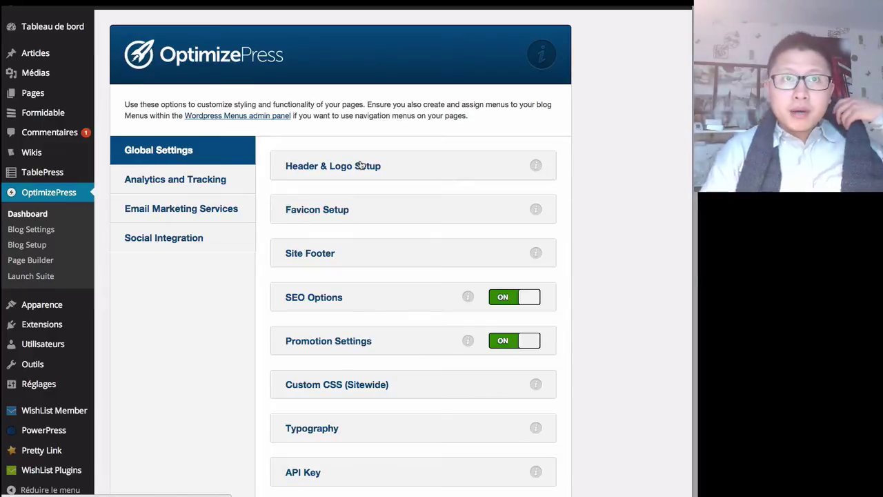
# Review the logo, banner image and header background options in the Header & Logo Setup section.
pyautogui.click(360, 166)
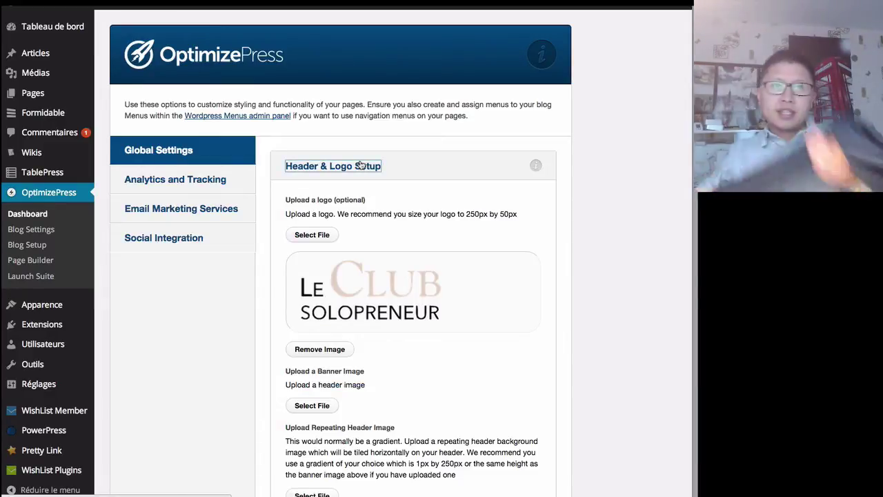
pyautogui.scroll(-3, 366, 232)
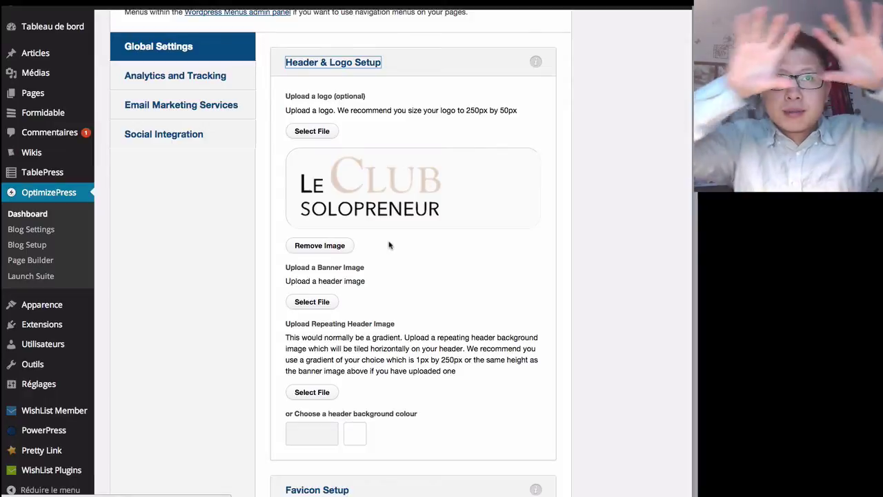
pyautogui.scroll(-3, 348, 290)
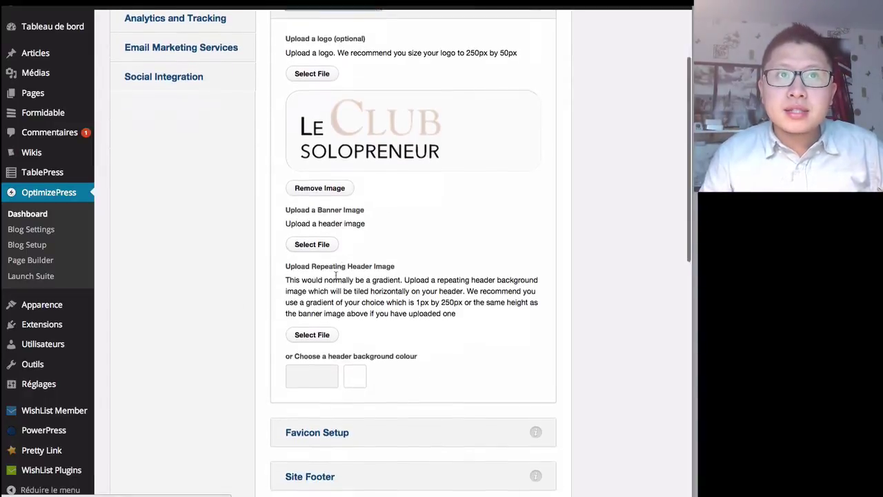
pyautogui.scroll(-5, 349, 232)
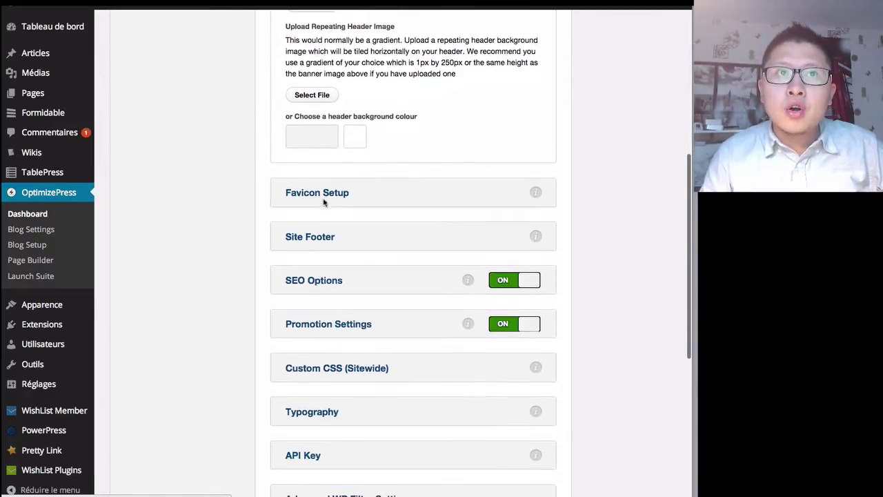
# Expand Favicon Setup and view its file upload dialog, closing it without choosing a favicon.
pyautogui.click(322, 194)
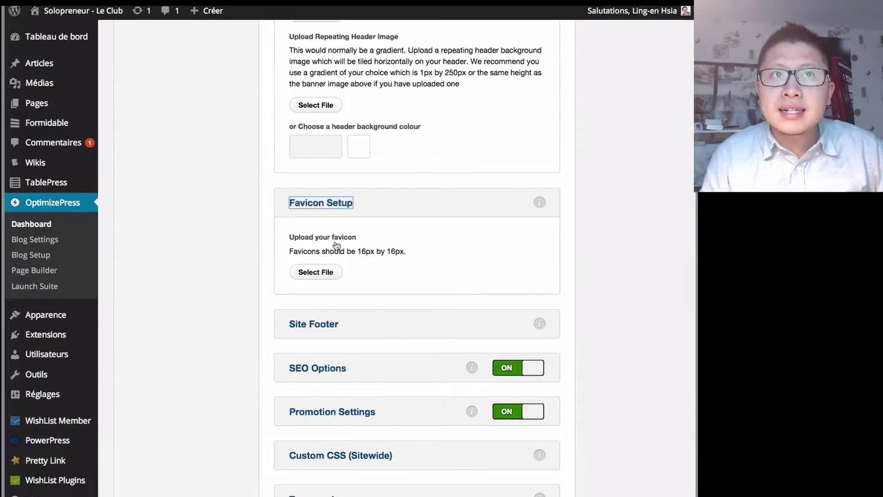
pyautogui.scroll(-3, 317, 231)
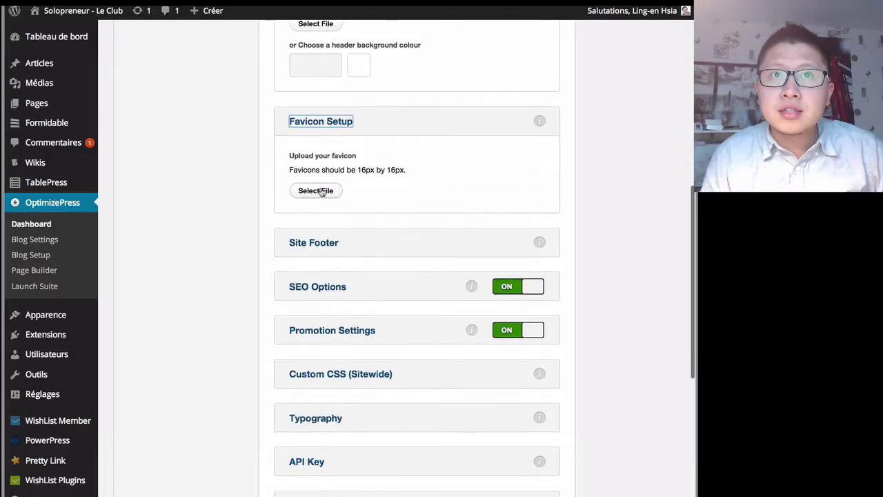
pyautogui.click(316, 191)
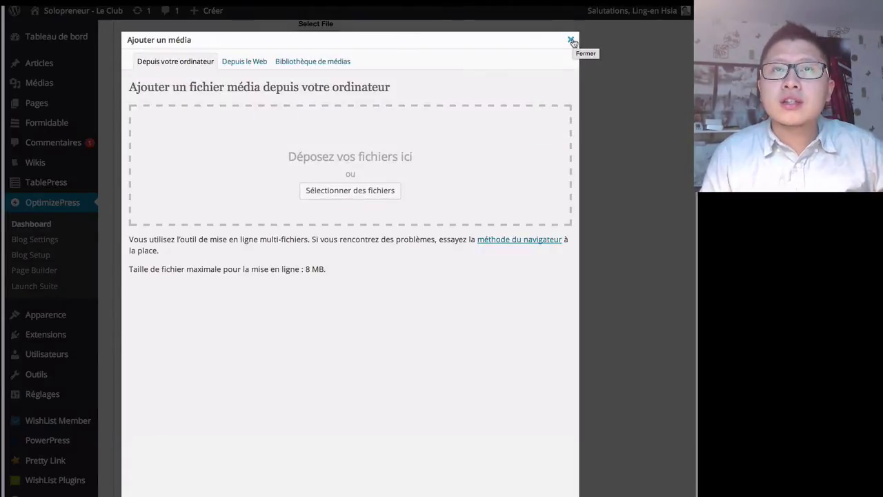
pyautogui.click(570, 40)
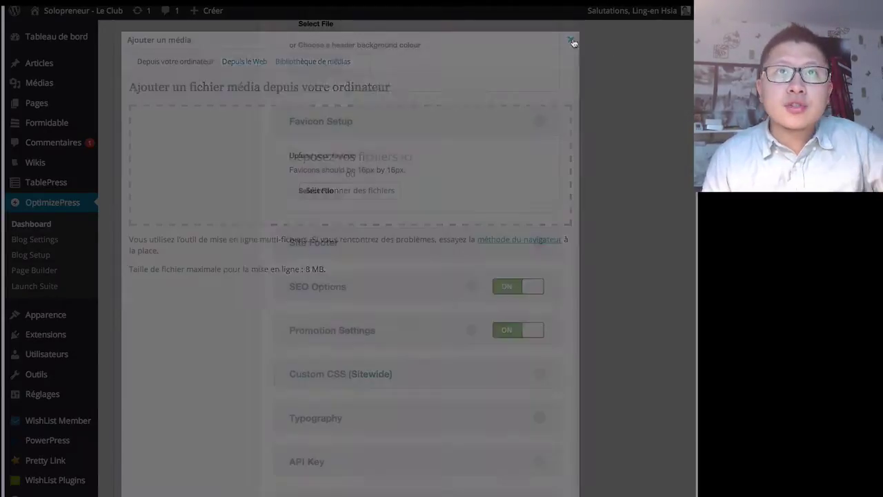
# Review the Site Footer section's copyright information, disclaimer, footer navigation and font options.
pyautogui.scroll(-2, 330, 207)
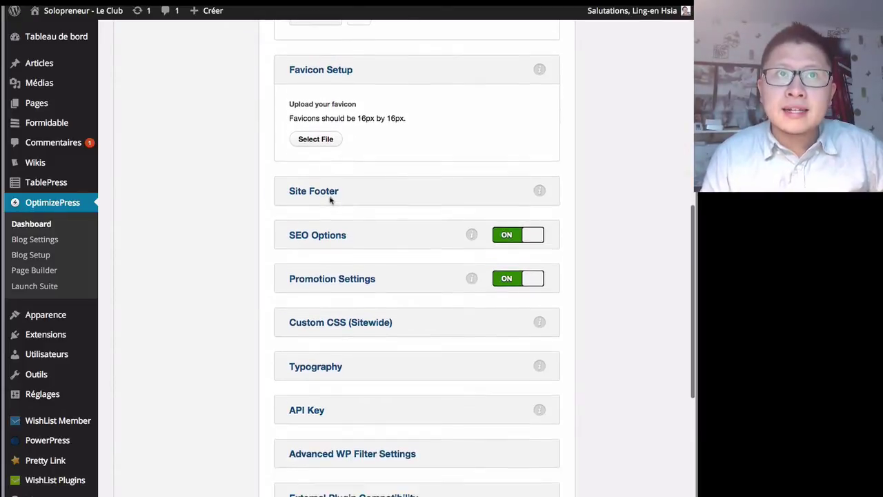
pyautogui.click(331, 187)
pyautogui.scroll(-2, 350, 242)
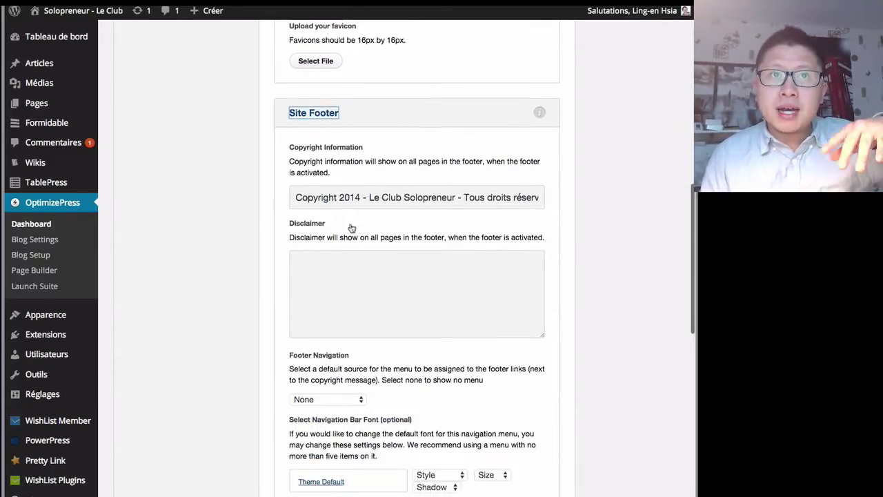
pyautogui.moveTo(354, 197); pyautogui.dragTo(433, 228)
pyautogui.scroll(-2, 397, 251)
pyautogui.scroll(-8, 396, 251)
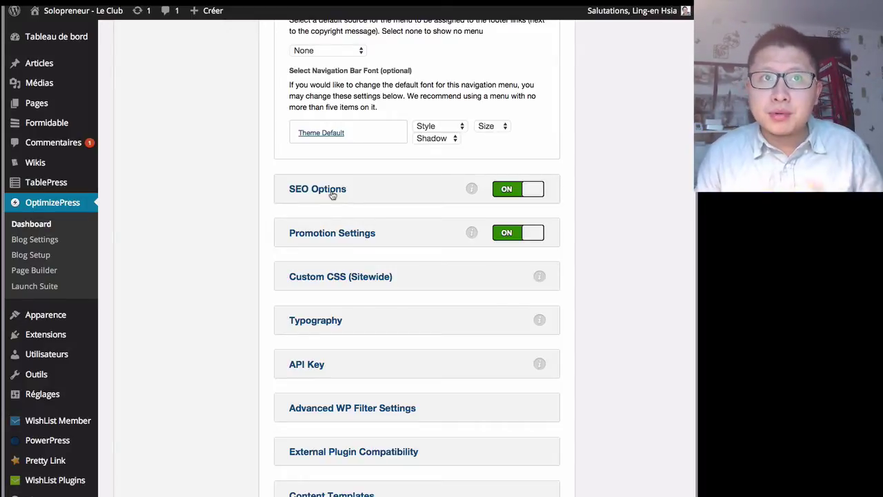
# View the site title and tagline styling options in the Typography section, and collapse it.
pyautogui.scroll(-3, 339, 287)
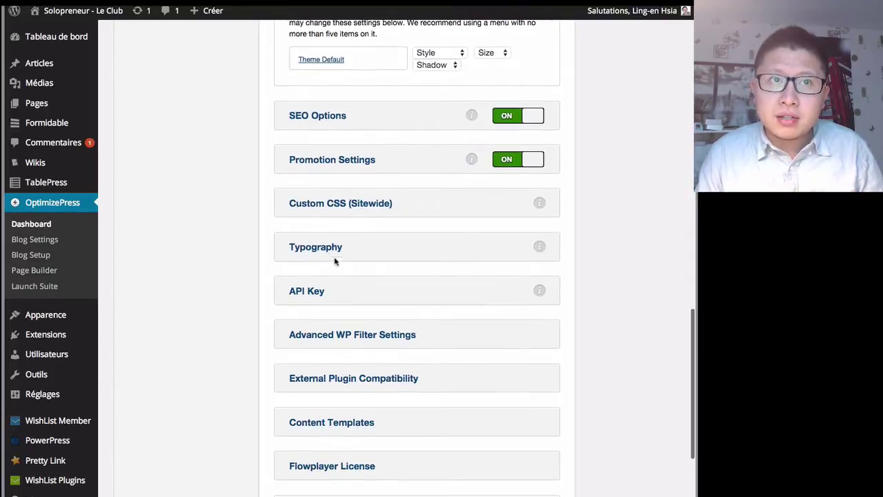
pyautogui.click(327, 248)
pyautogui.scroll(-3, 330, 221)
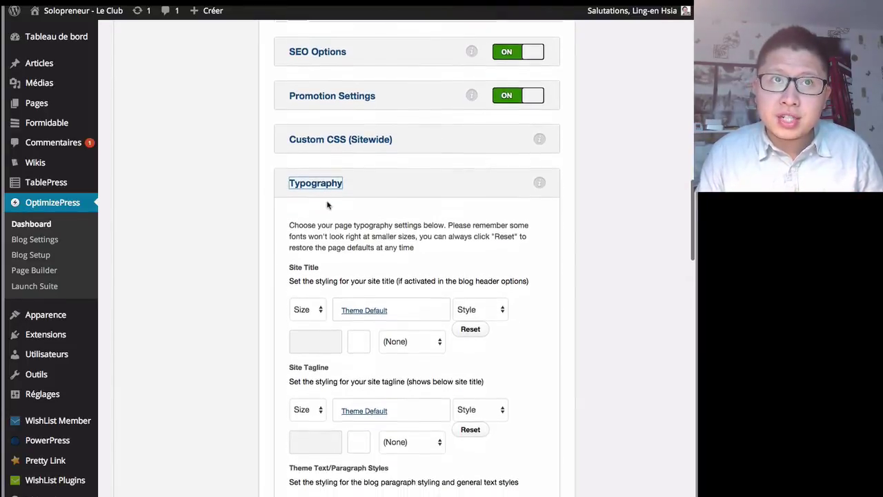
pyautogui.click(330, 188)
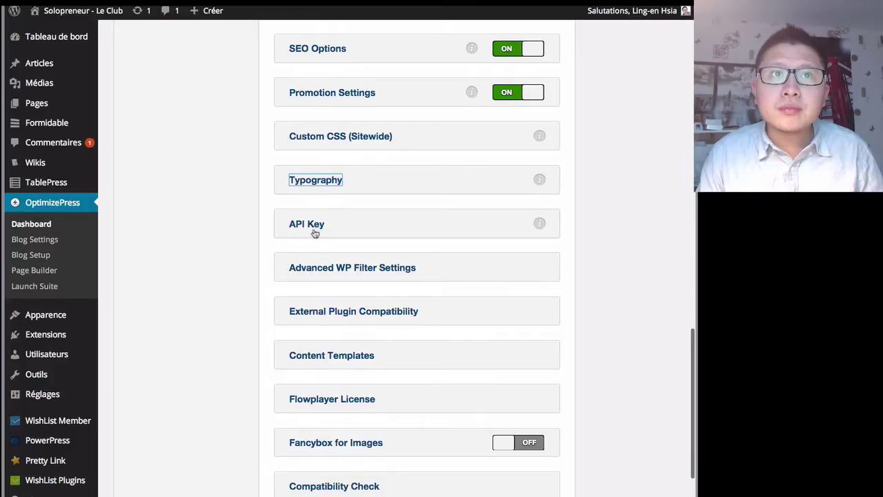
# Read the External Plugin Compatibility section's explanation and blog setup fix option, and collapse the section.
pyautogui.scroll(-2, 315, 233)
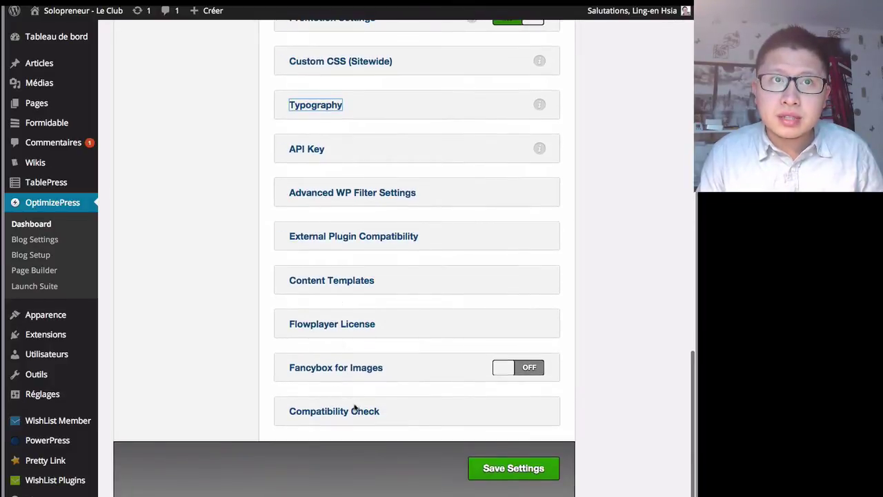
pyautogui.scroll(1, 341, 238)
pyautogui.click(344, 256)
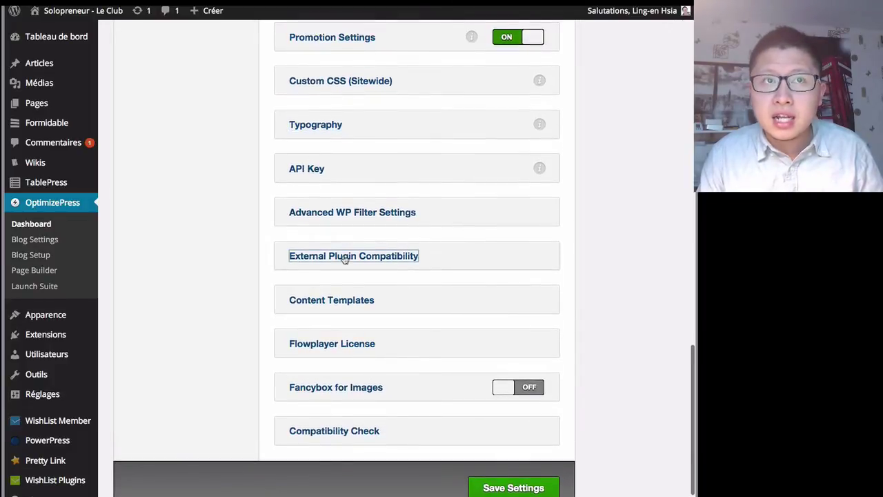
pyautogui.scroll(-1, 356, 264)
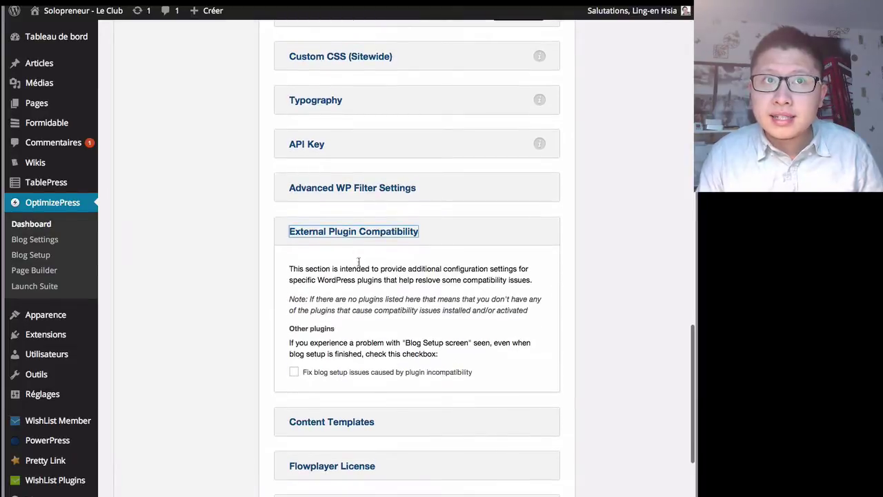
pyautogui.click(359, 235)
# Save the OptimizePress global settings.
pyautogui.scroll(10, 207, 249)
pyautogui.scroll(10, 206, 249)
pyautogui.scroll(-15, 414, 310)
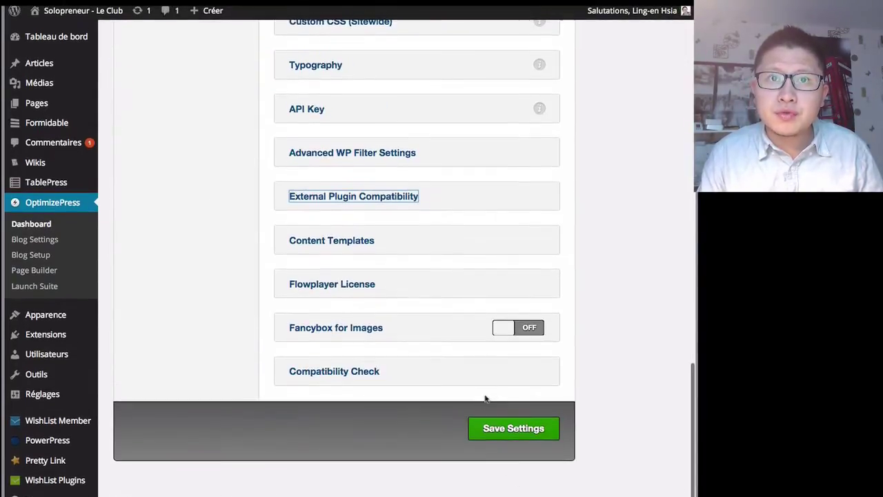
pyautogui.scroll(1, 366, 386)
pyautogui.click(517, 439)
# Review the header tracking code and other tracking codes in the Analytics and Tracking settings.
pyautogui.click(203, 196)
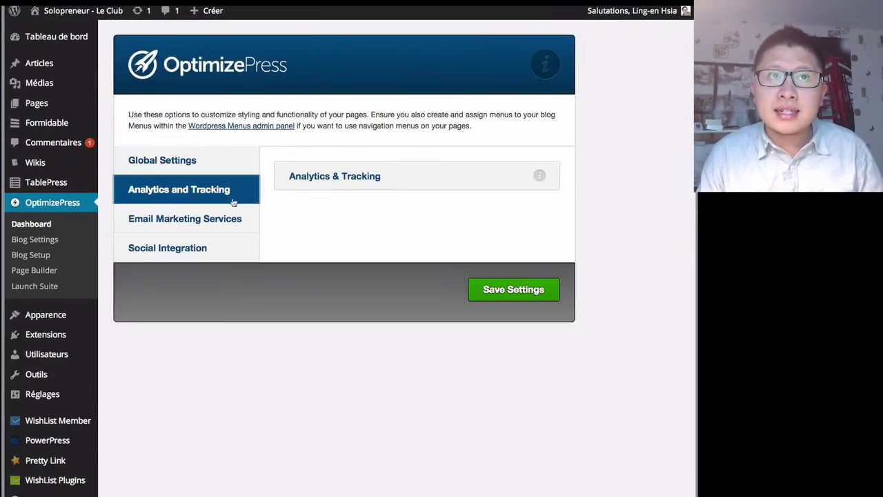
pyautogui.click(338, 177)
pyautogui.scroll(-2, 456, 305)
pyautogui.scroll(-5, 455, 305)
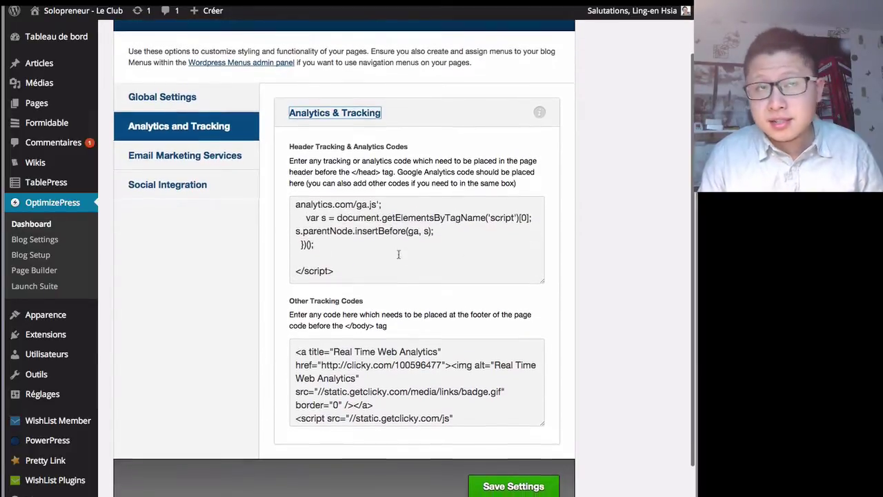
# Look through the Email Marketing Services providers and view the GetResponse section, collapsing it when done.
pyautogui.click(184, 160)
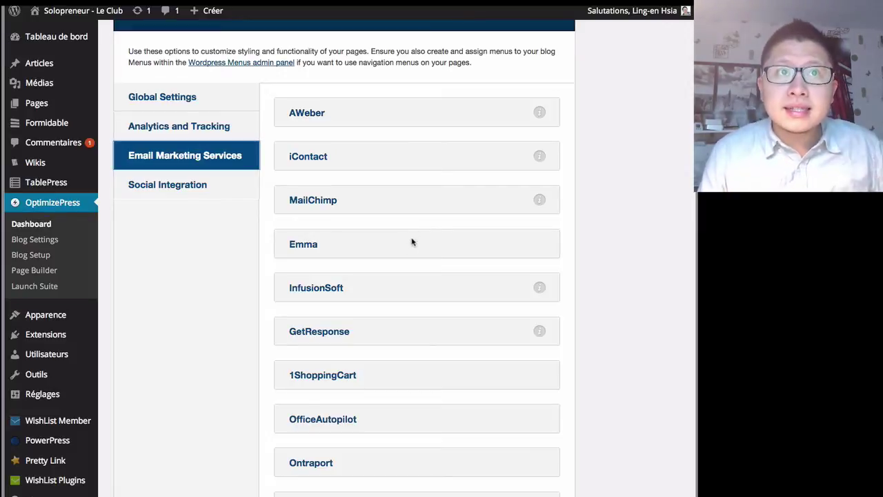
pyautogui.scroll(-2, 321, 213)
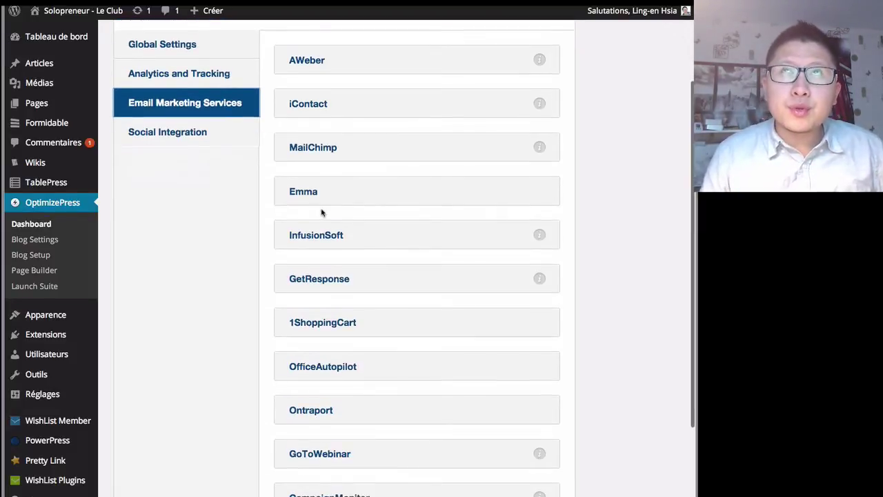
pyautogui.scroll(-2, 320, 228)
pyautogui.click(321, 237)
pyautogui.click(350, 309)
pyautogui.click(336, 245)
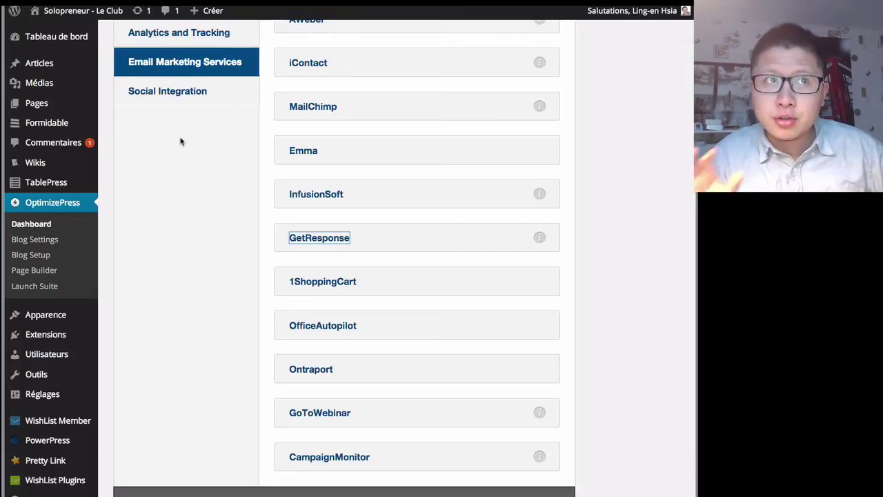
# Open the Blog Setup wizard and view its Theme and Brand stages.
pyautogui.click(43, 256)
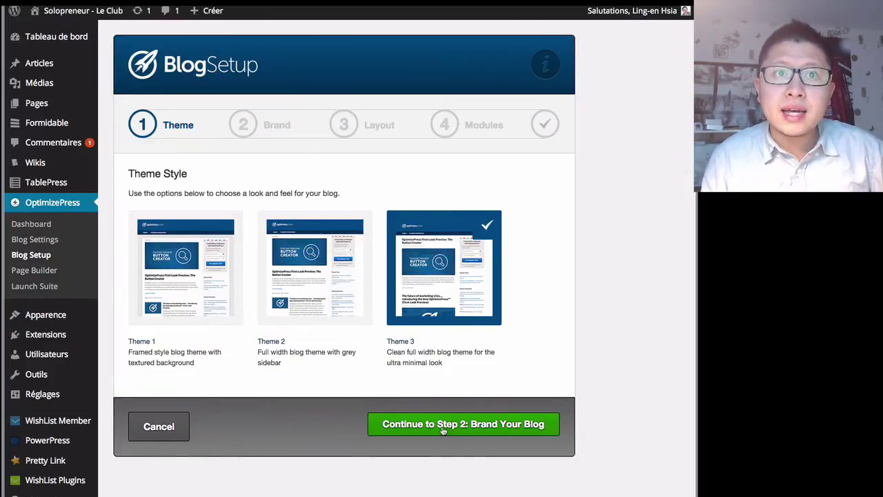
pyautogui.click(239, 133)
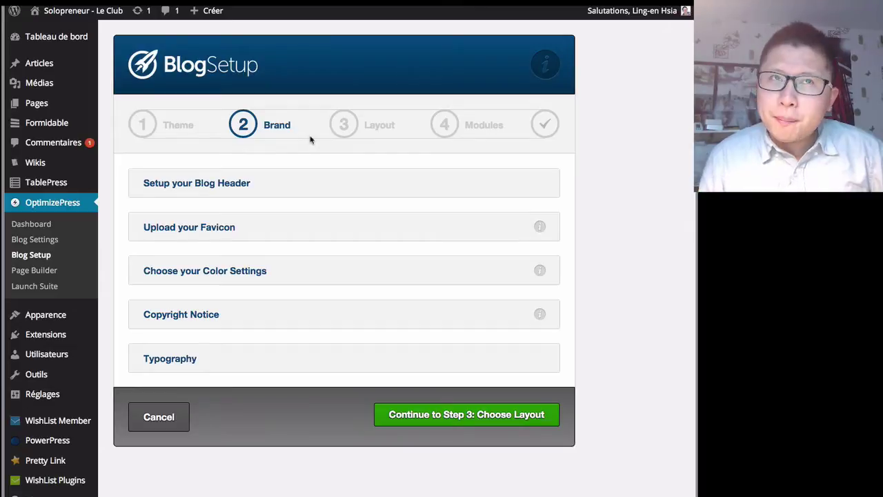
# Review the theme styles in Blog Settings and the blog header options under Brand.
pyautogui.click(43, 241)
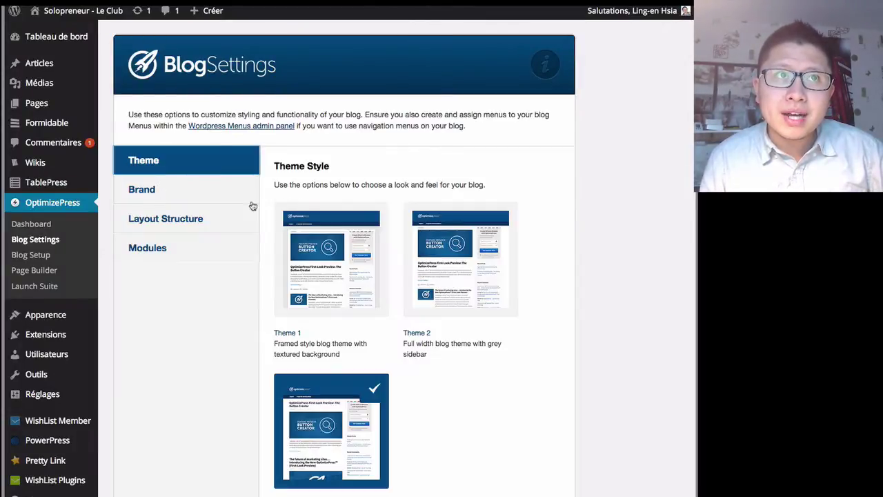
pyautogui.scroll(-3, 255, 203)
pyautogui.scroll(3, 156, 139)
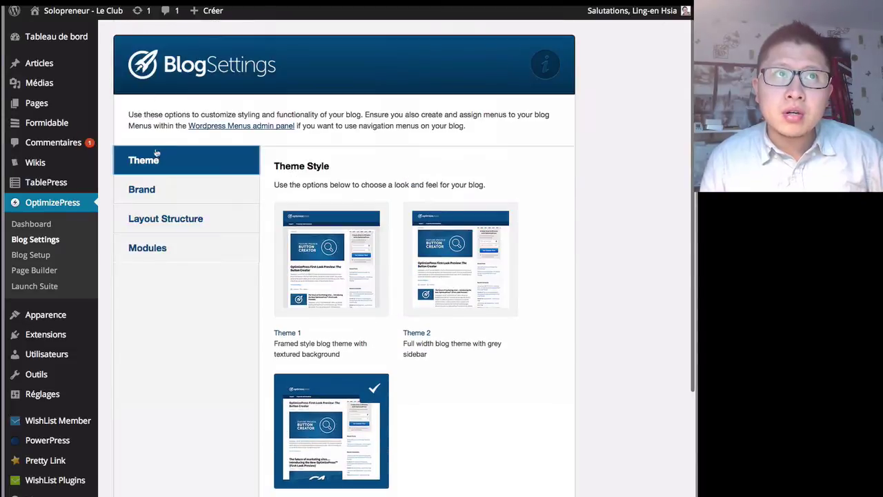
pyautogui.click(151, 189)
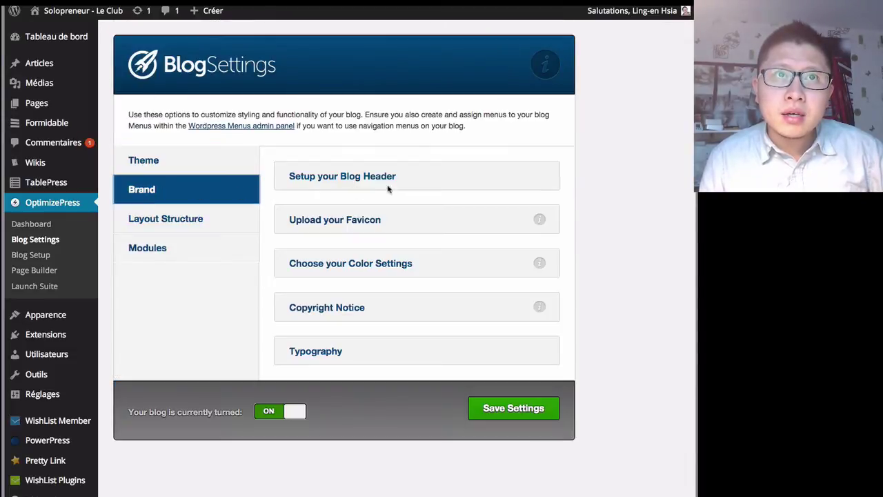
pyautogui.click(364, 178)
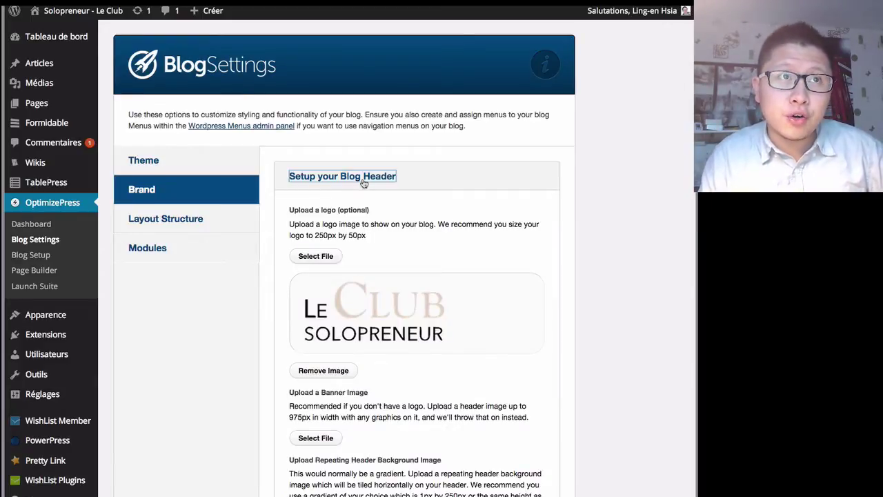
pyautogui.click(364, 181)
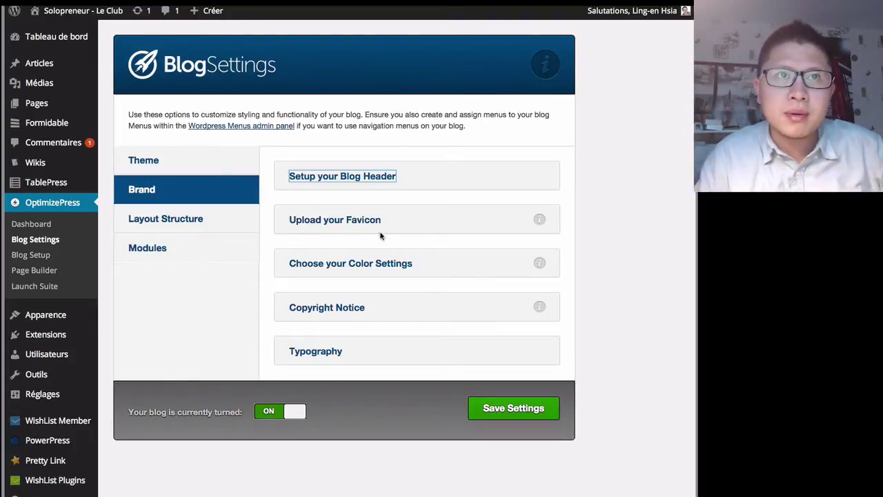
# Review the Layout Structure and Modules blog settings, opening and closing the Comments System help video.
pyautogui.click(179, 224)
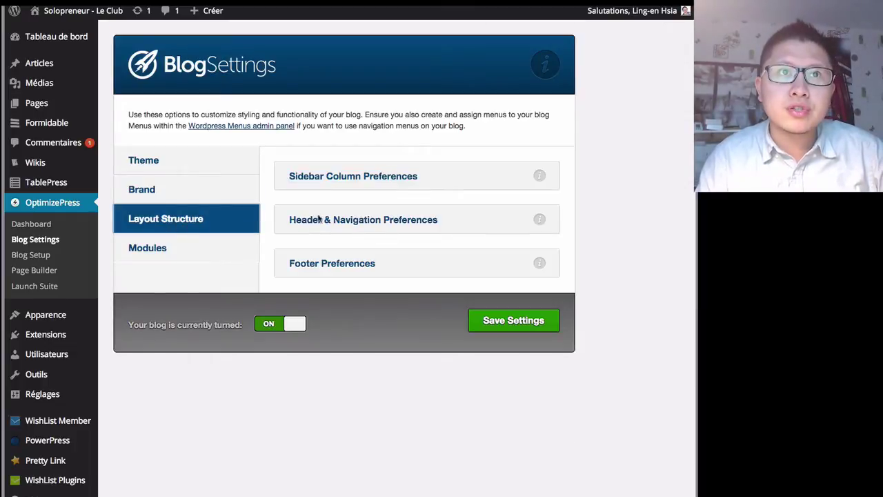
pyautogui.click(157, 247)
pyautogui.scroll(-1, 365, 234)
pyautogui.scroll(-3, 365, 234)
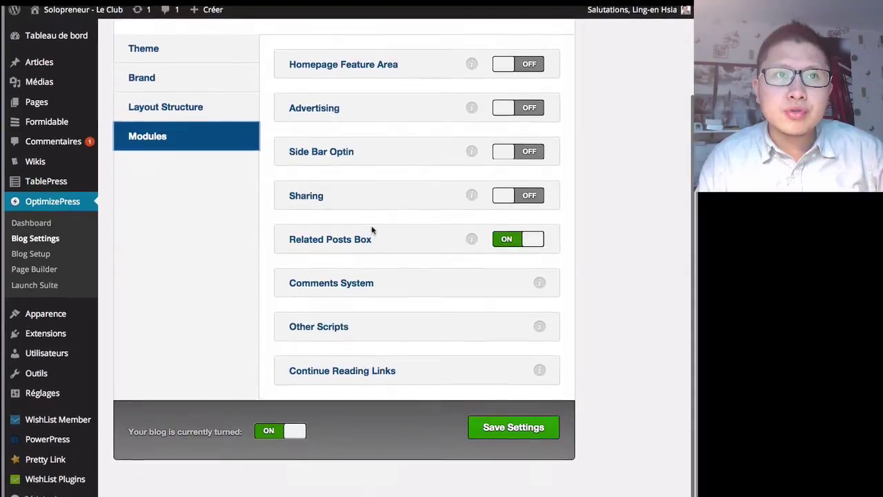
pyautogui.click(541, 285)
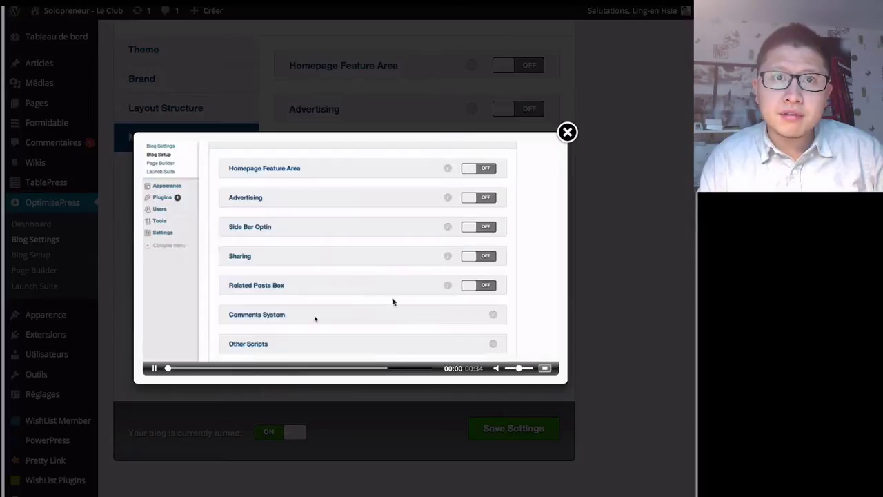
pyautogui.click(565, 134)
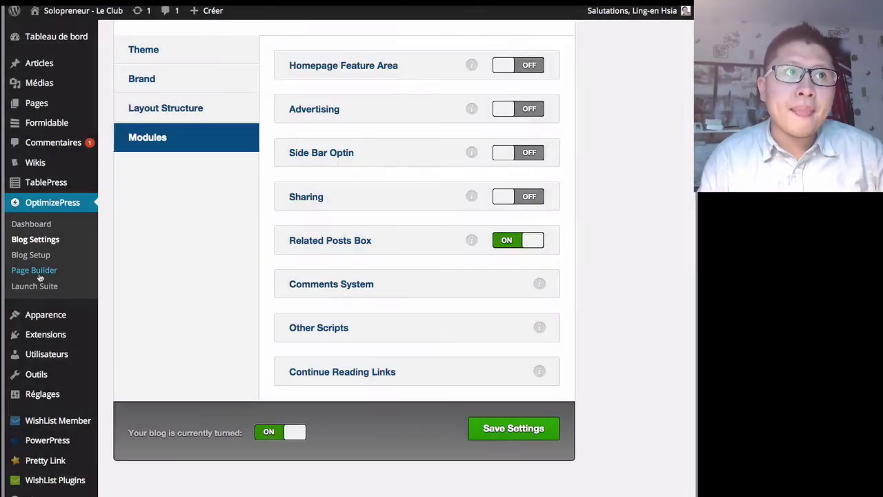
# Open the OptimizePress Page Builder.
pyautogui.click(39, 275)
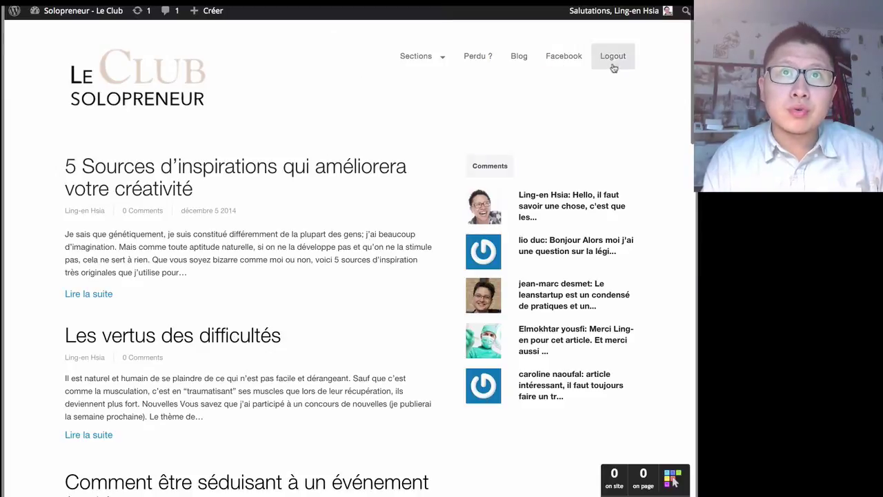
# Look through the Le Club Solopreneur blog homepage, covering its article list and comments sidebar.
pyautogui.scroll(-10, 597, 152)
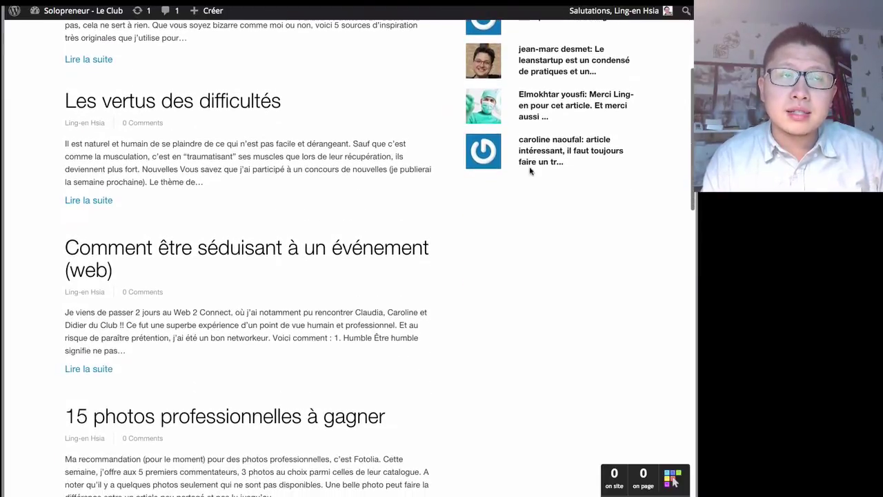
pyautogui.scroll(-14, 525, 167)
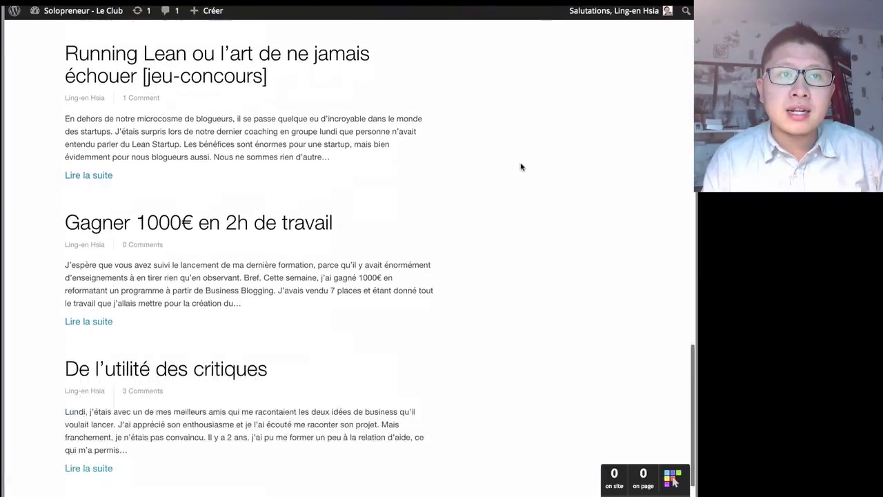
pyautogui.scroll(20, 521, 167)
pyautogui.scroll(-16, 522, 167)
pyautogui.scroll(20, 521, 167)
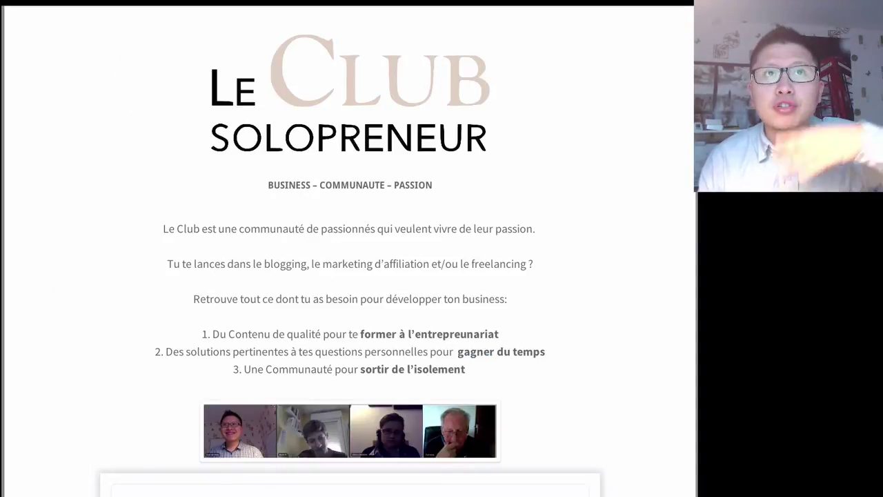
# Examine the Le Club Solopreneur sales page, from its header and objective box to the subscription buttons and member service sections.
pyautogui.scroll(-1, 613, 156)
pyautogui.scroll(1, 613, 155)
pyautogui.scroll(-3, 607, 156)
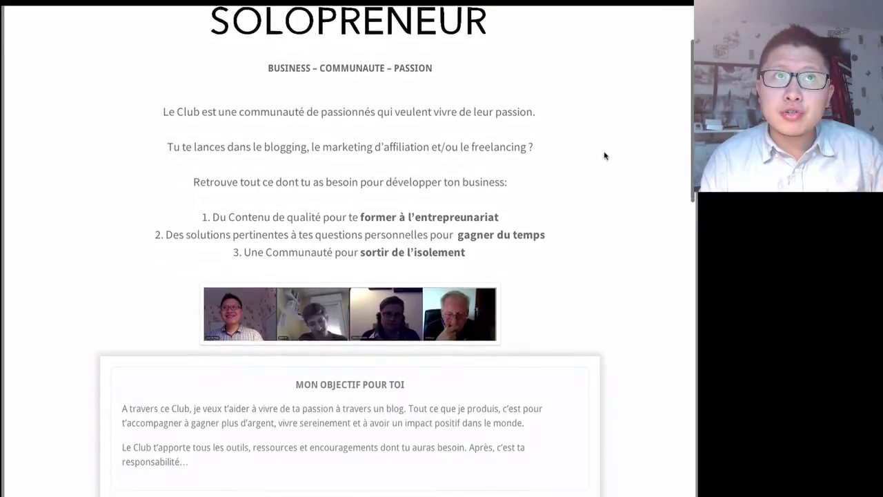
pyautogui.scroll(-10, 606, 156)
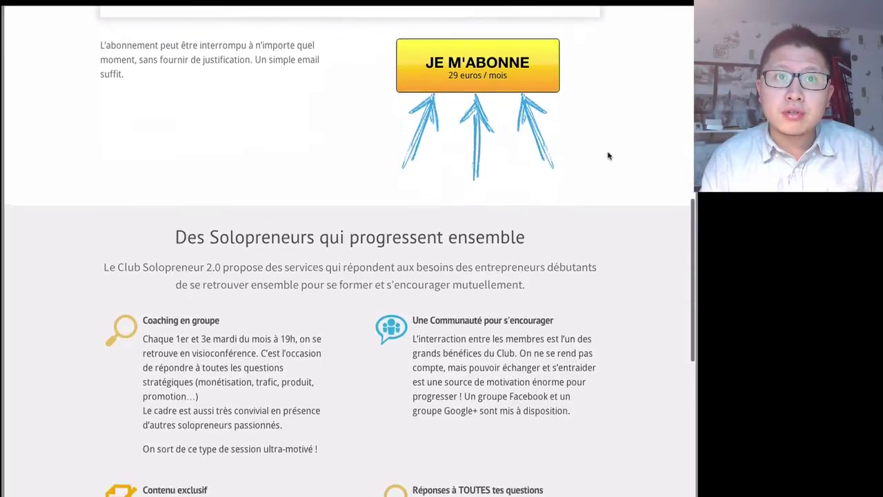
pyautogui.scroll(-6, 608, 156)
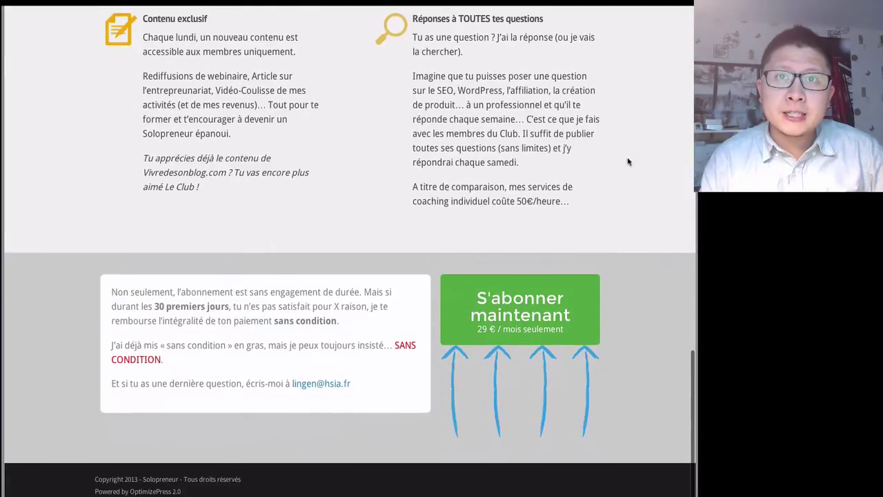
pyautogui.scroll(7, 666, 201)
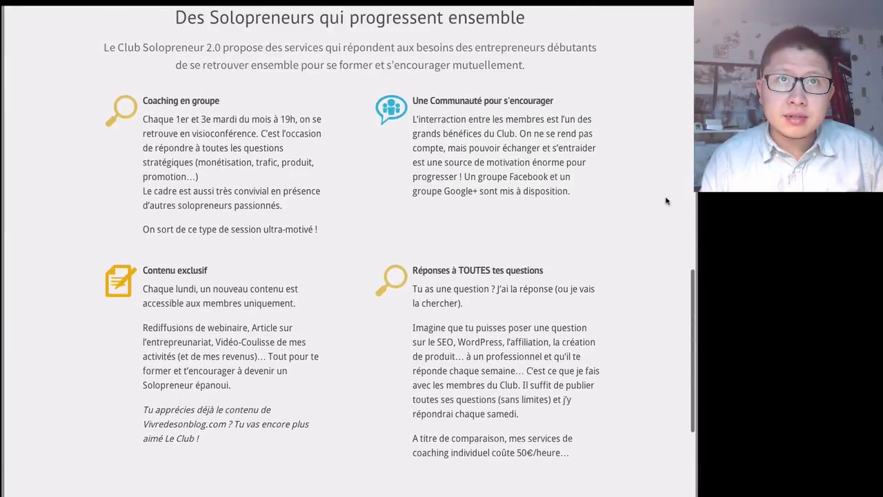
pyautogui.scroll(12, 463, 265)
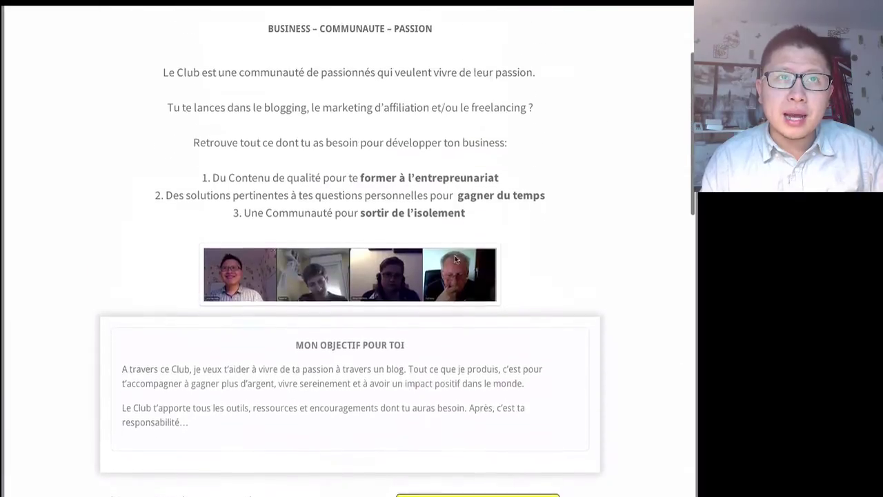
pyautogui.scroll(-3, 468, 303)
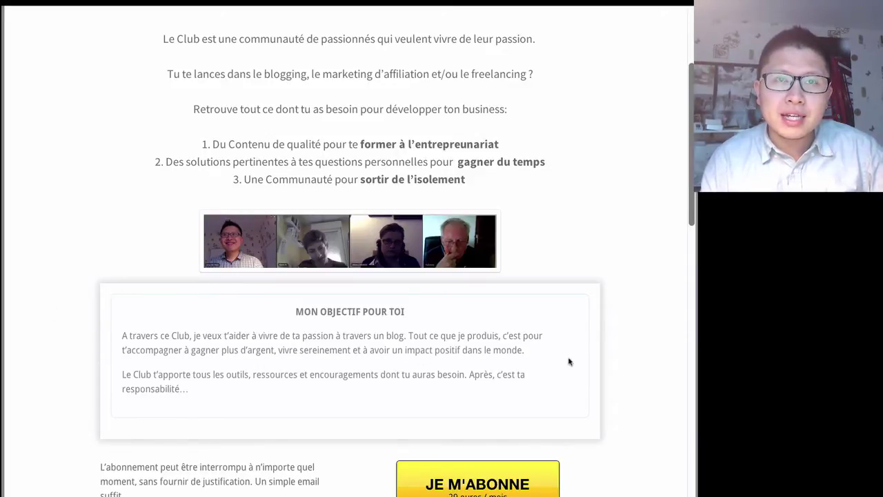
pyautogui.scroll(3, 635, 347)
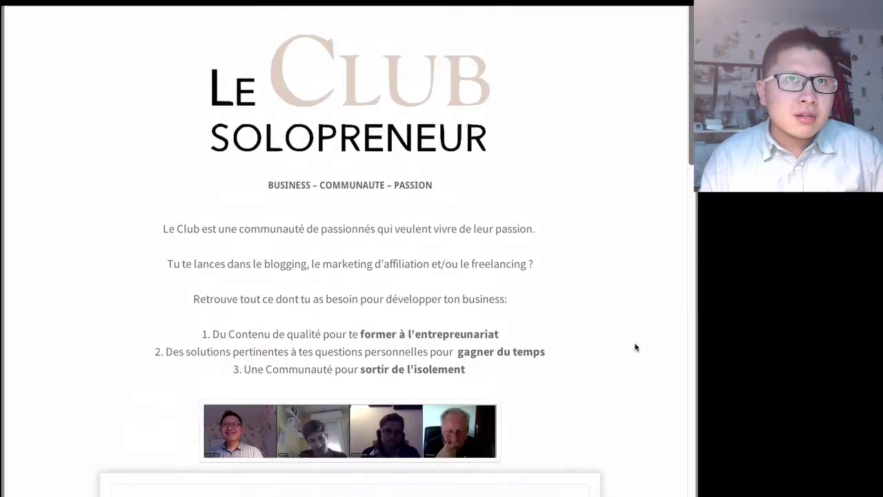
pyautogui.scroll(-5, 635, 347)
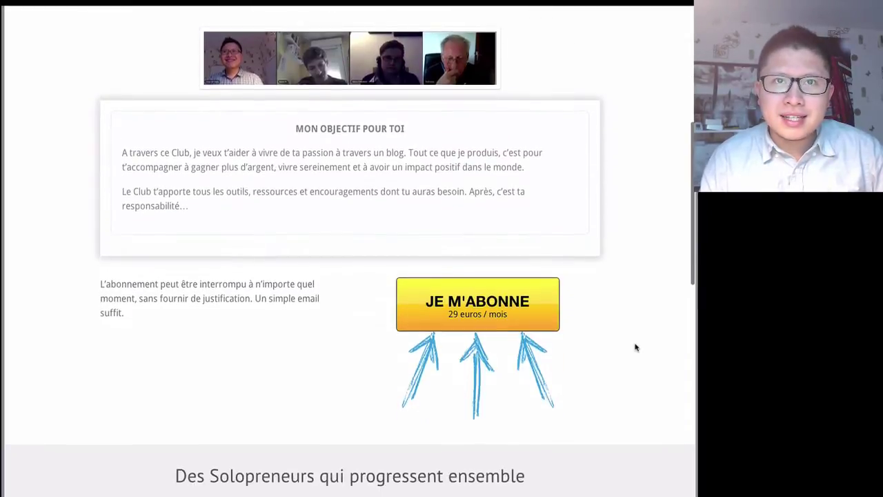
pyautogui.scroll(-5, 636, 347)
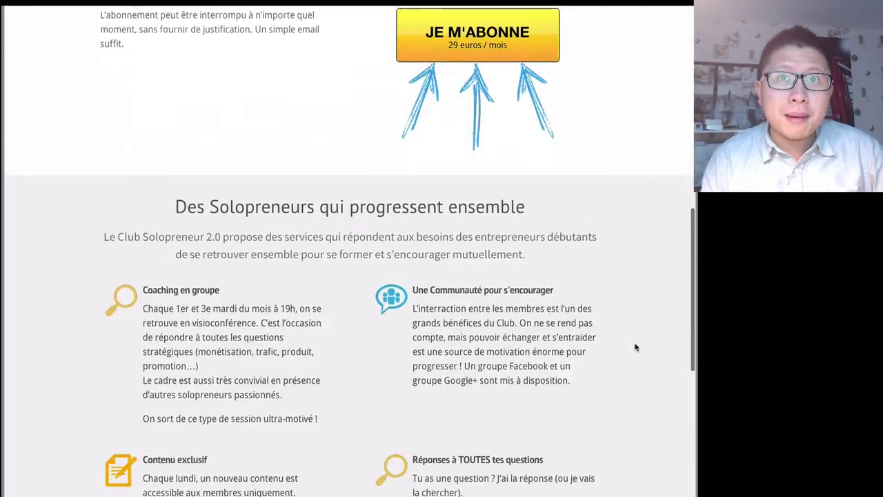
pyautogui.scroll(-1, 636, 348)
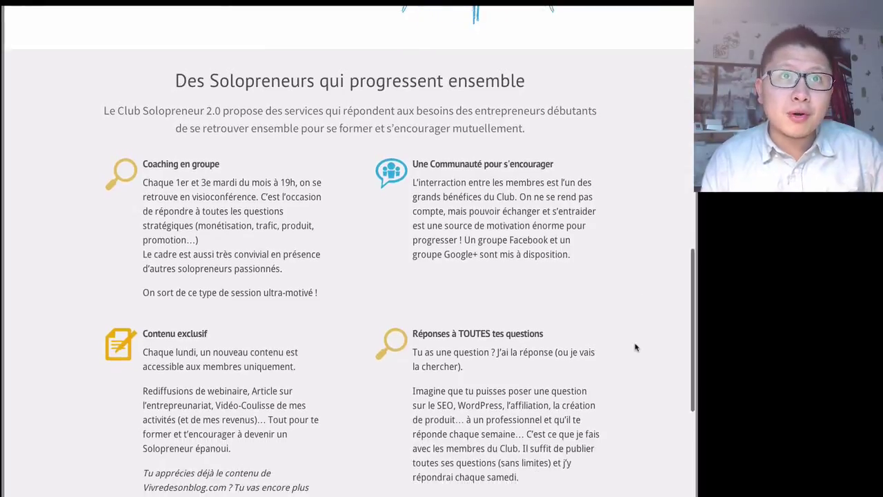
pyautogui.scroll(-2, 325, 296)
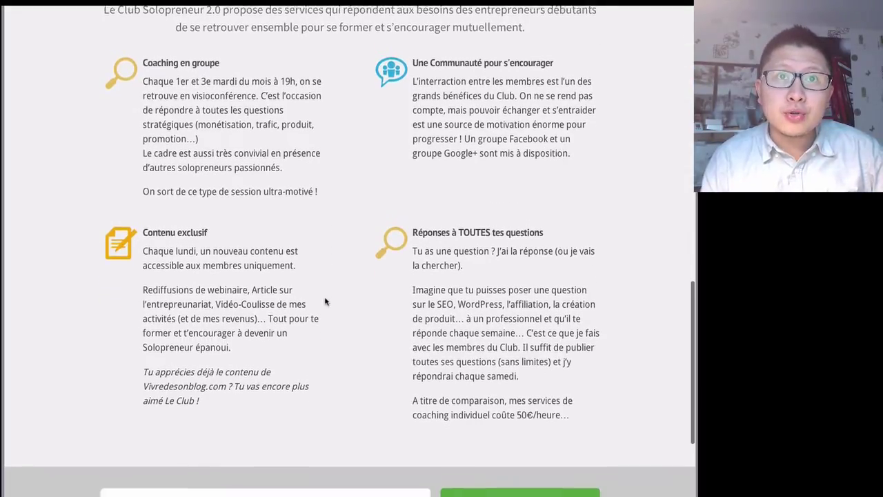
pyautogui.scroll(-3, 325, 301)
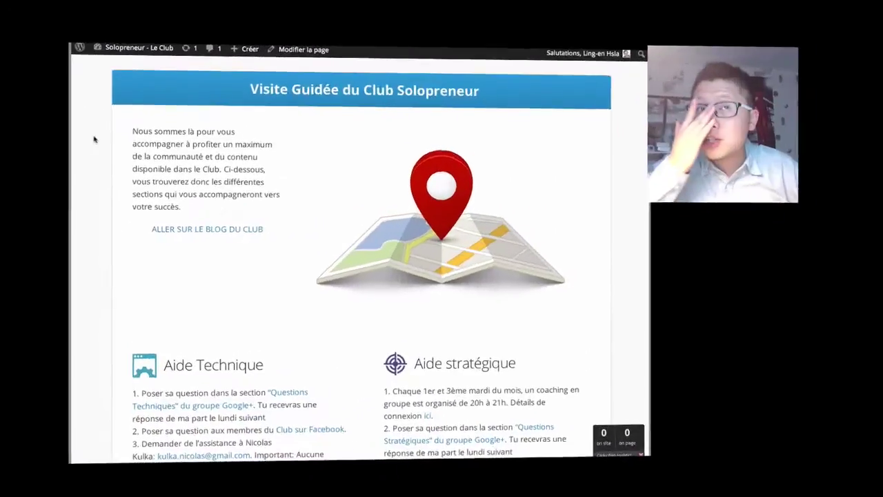
# Review the Visite Guidée du Club Solopreneur page and its help, training, community and contact sections.
pyautogui.scroll(-3, 40, 136)
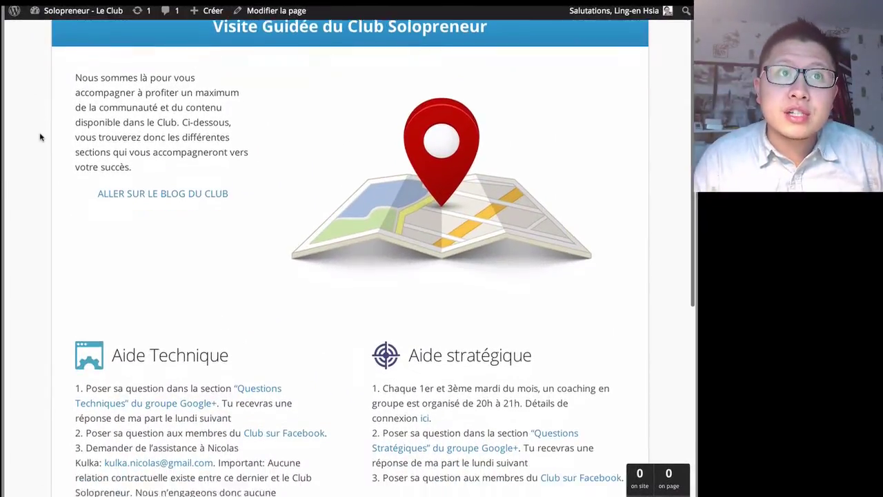
pyautogui.scroll(-3, 41, 136)
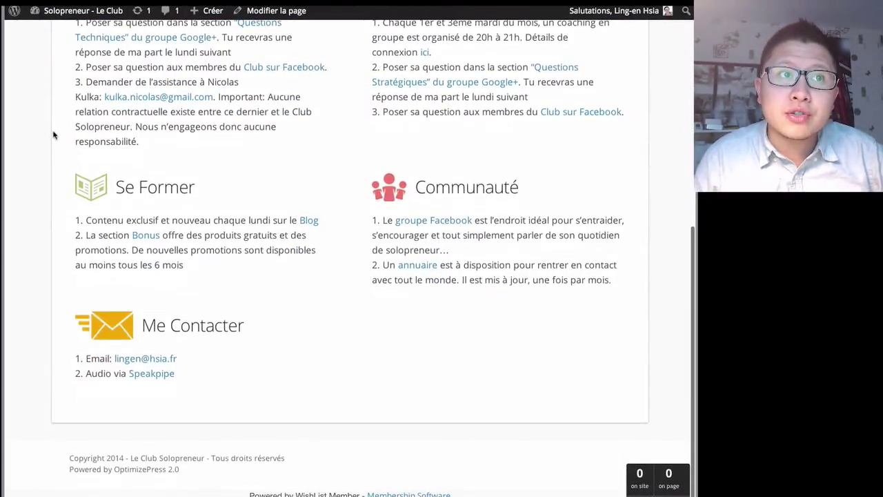
pyautogui.scroll(2, 54, 136)
pyautogui.scroll(4, 53, 135)
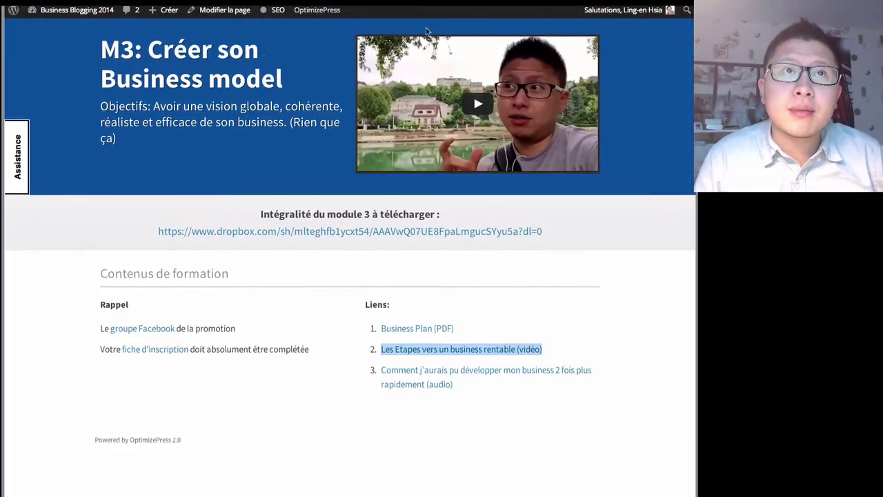
# Close the Page Builder and reopen it from the OptimizePress blog settings.
pyautogui.click(68, 205)
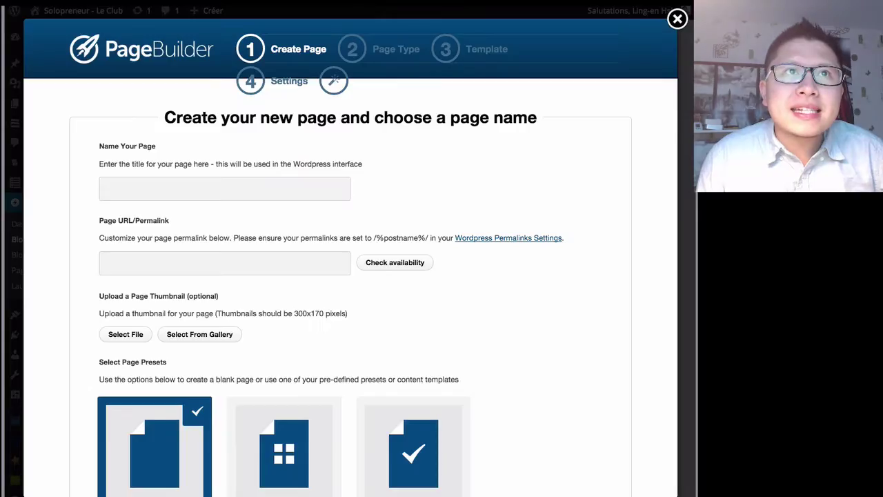
pyautogui.click(677, 19)
pyautogui.click(472, 133)
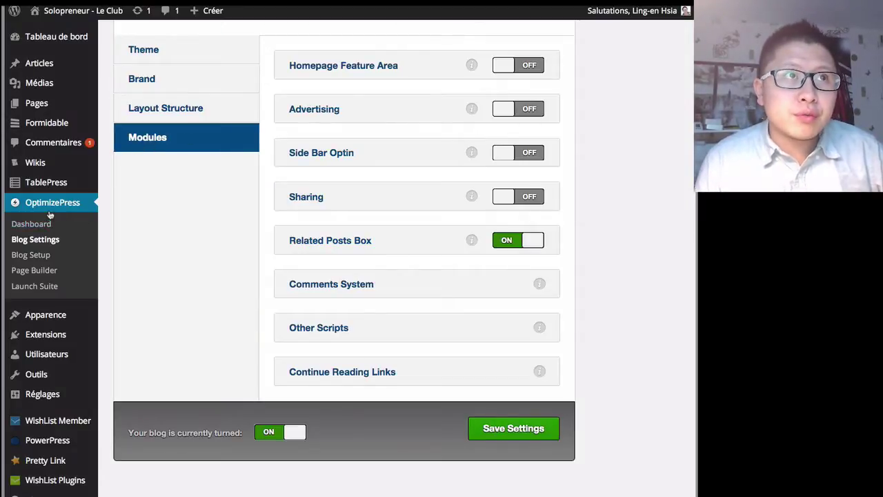
pyautogui.click(44, 275)
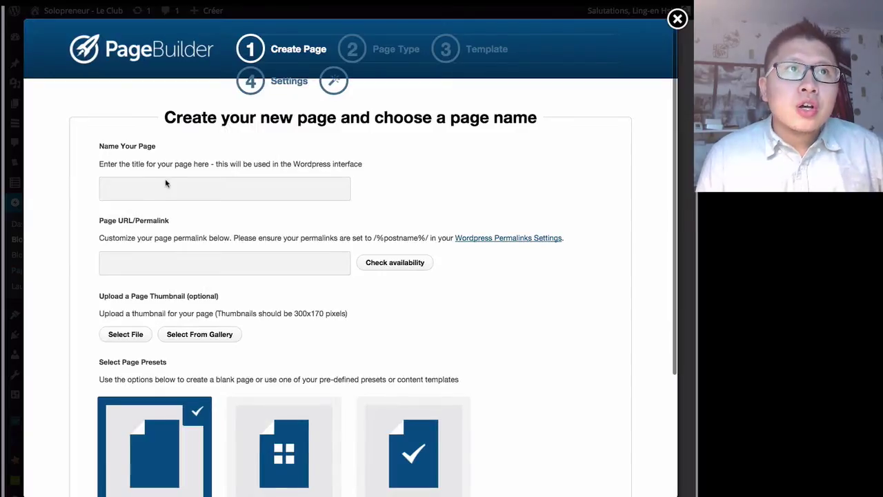
# Name the new page "test webinaire".
pyautogui.click(164, 188)
pyautogui.write('te')
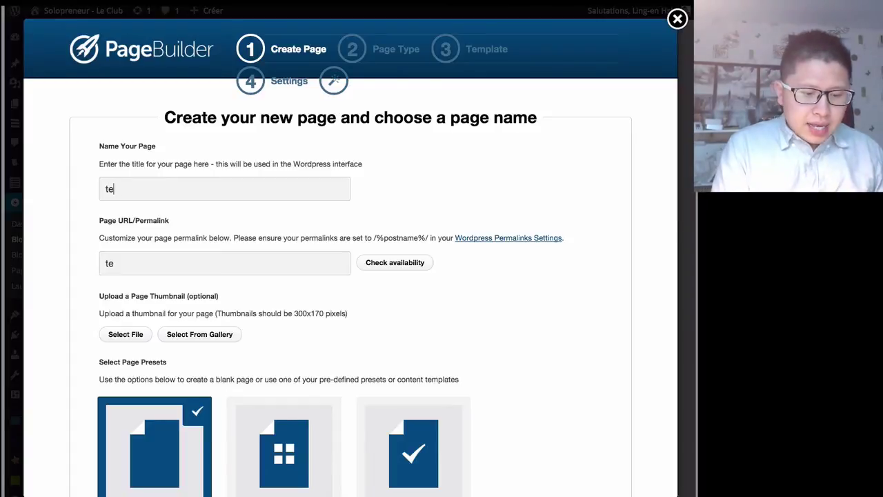
pyautogui.write('st webinaire')
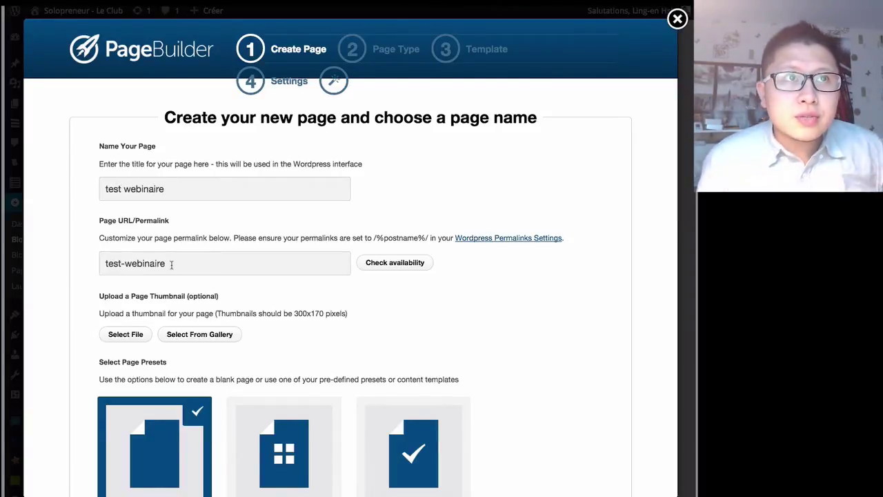
# Review the Blank Page, Use a Content Template and Use a Saved Preset options for the new page.
pyautogui.scroll(-5, 277, 279)
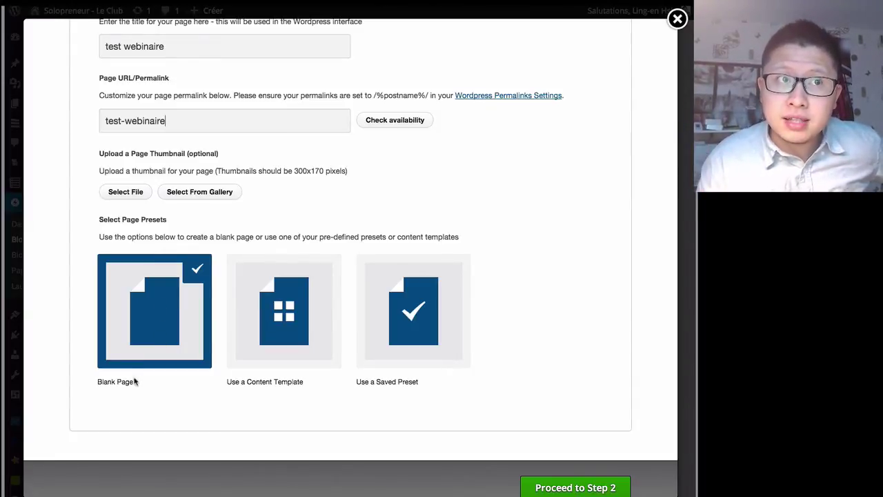
pyautogui.moveTo(132, 380); pyautogui.dragTo(97, 381)
pyautogui.moveTo(229, 384); pyautogui.dragTo(302, 391)
pyautogui.click(385, 395)
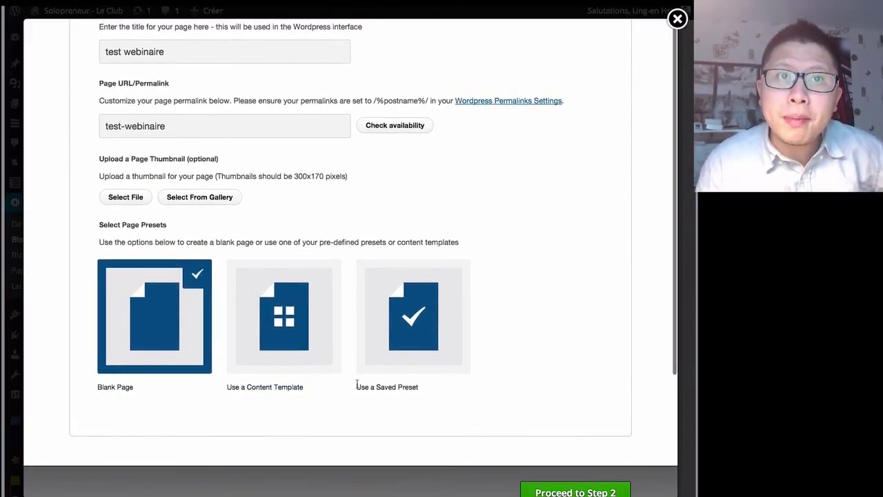
pyautogui.moveTo(357, 387); pyautogui.dragTo(409, 385)
pyautogui.scroll(1, 420, 381)
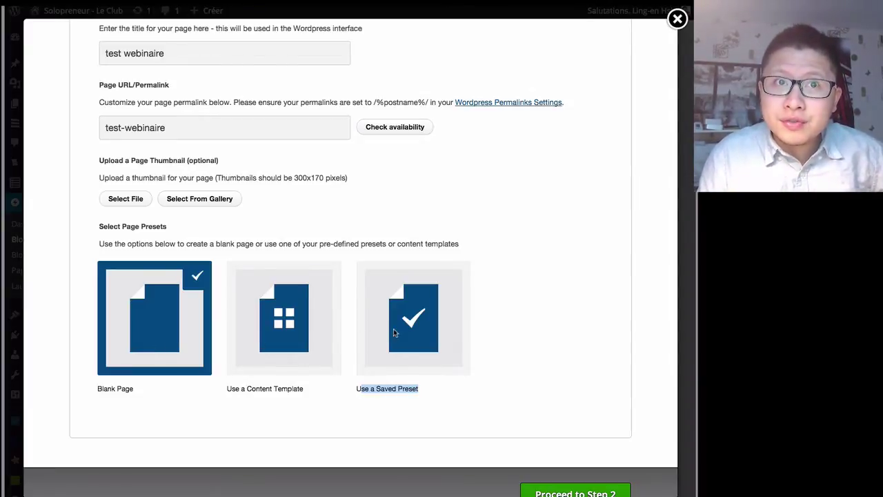
# Choose the Use a Content Template preset and look over the Home Pages and Membership Pages templates.
pyautogui.click(290, 336)
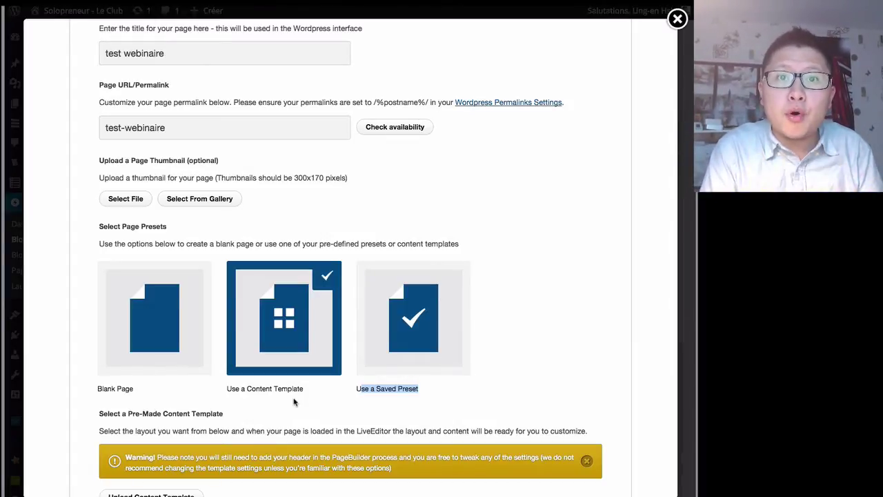
pyautogui.scroll(-10, 321, 358)
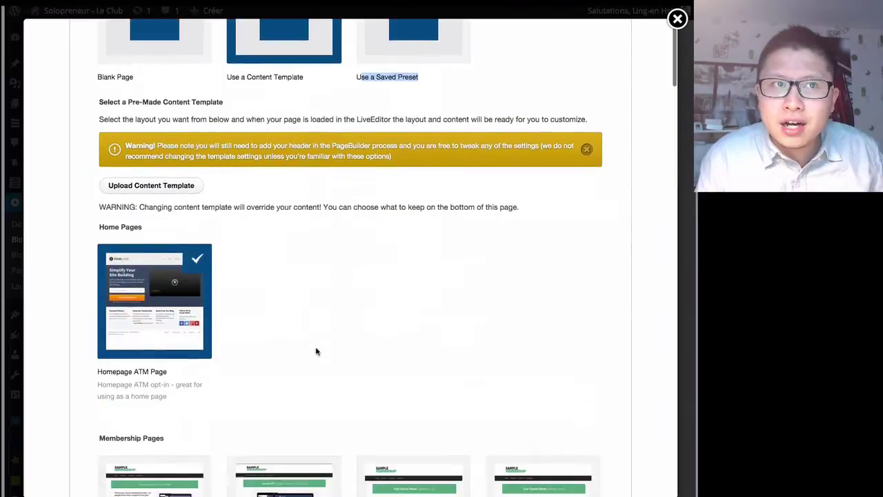
pyautogui.scroll(1, 316, 350)
pyautogui.scroll(-3, 316, 351)
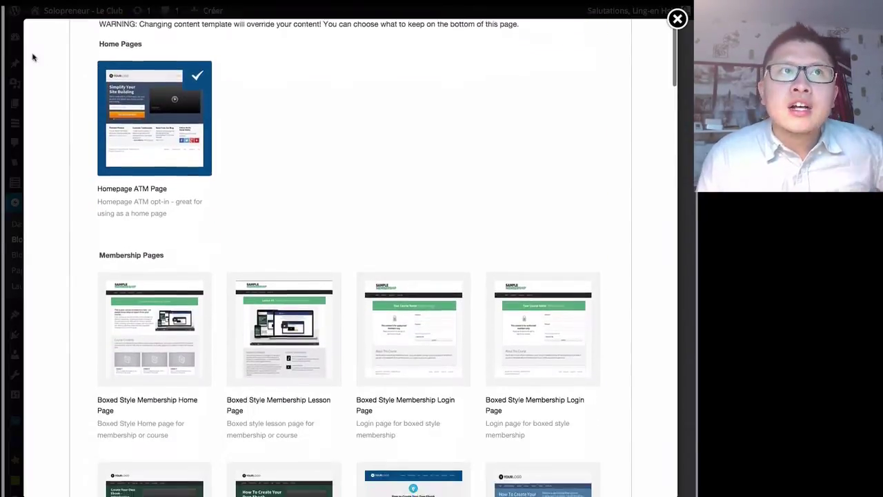
pyautogui.scroll(1, 140, 65)
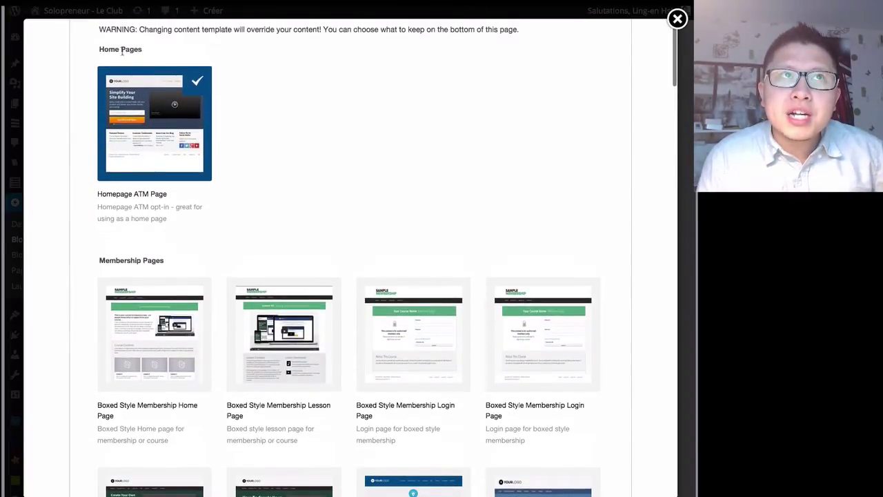
pyautogui.scroll(-4, 201, 156)
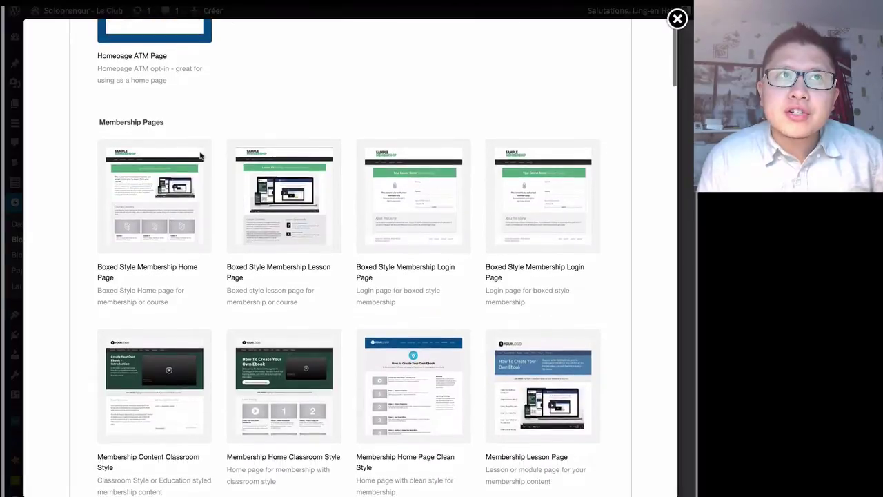
# Browse the Opt-In, Other, Sales and Webinar Pages content templates.
pyautogui.scroll(-14, 185, 228)
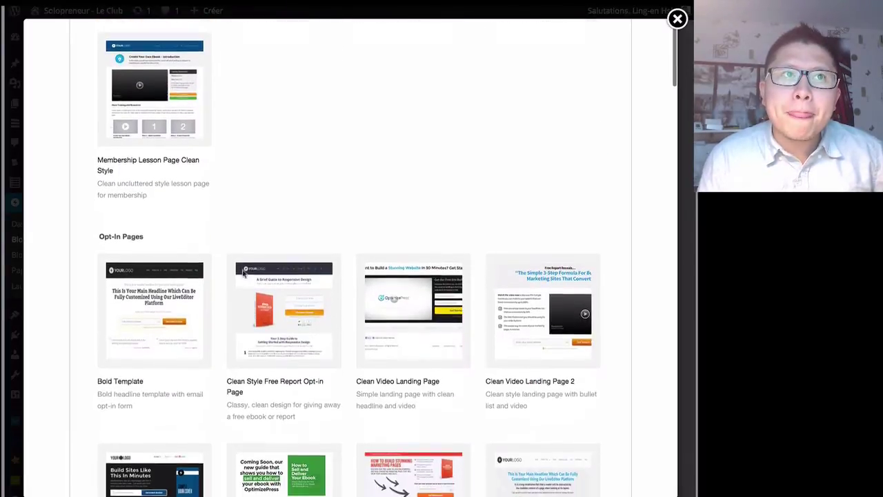
pyautogui.scroll(-5, 185, 228)
pyautogui.scroll(-13, 241, 232)
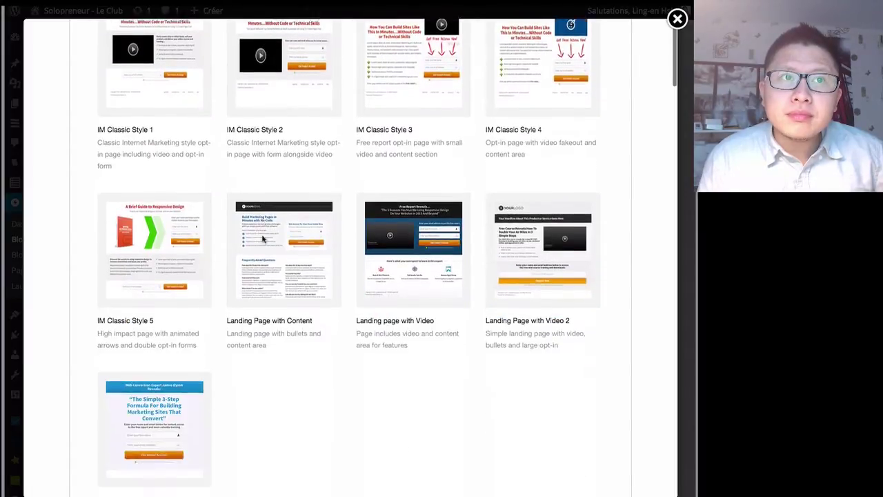
pyautogui.scroll(-11, 262, 238)
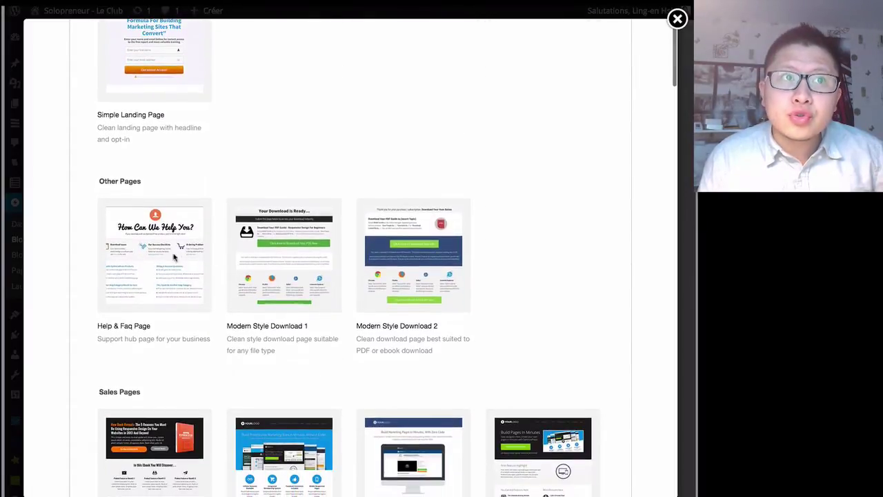
pyautogui.scroll(-12, 174, 257)
pyautogui.scroll(-6, 309, 325)
pyautogui.scroll(2, 280, 173)
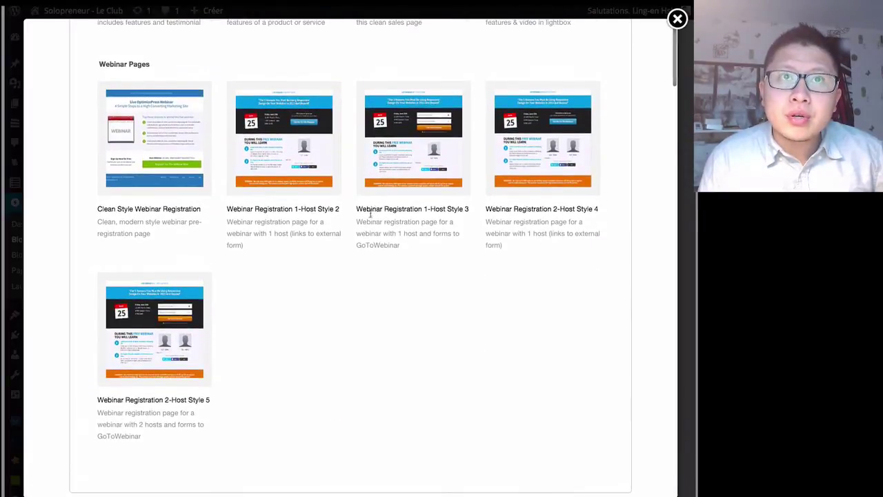
# Look back over the Membership, Opt-In and Sales Pages content templates to compare the available designs.
pyautogui.scroll(20, 359, 217)
pyautogui.scroll(2, 353, 217)
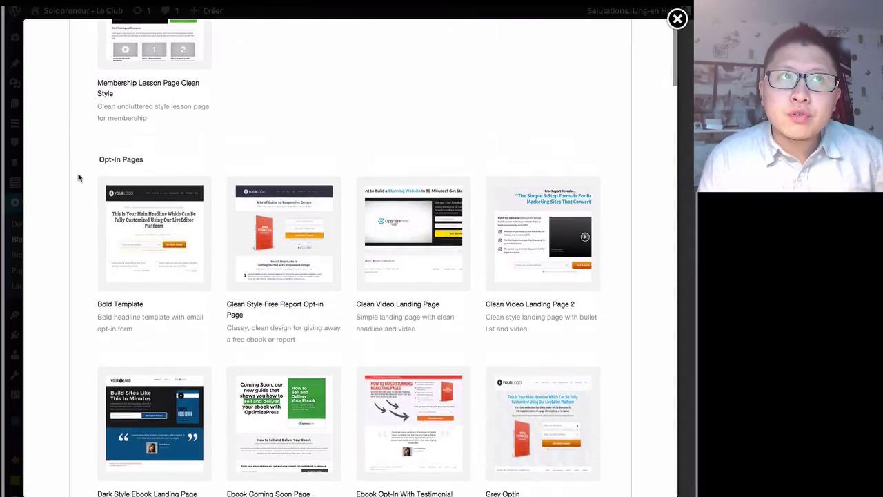
pyautogui.scroll(-2, 102, 160)
pyautogui.scroll(-1, 105, 166)
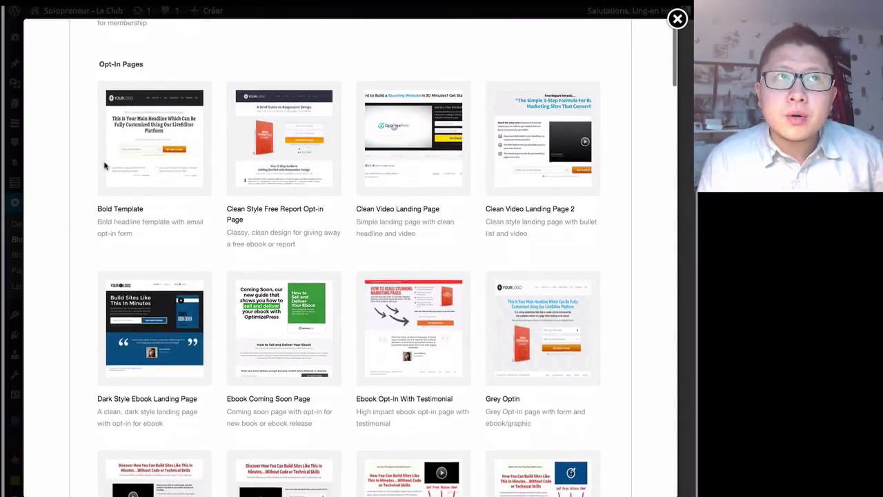
pyautogui.scroll(-10, 105, 166)
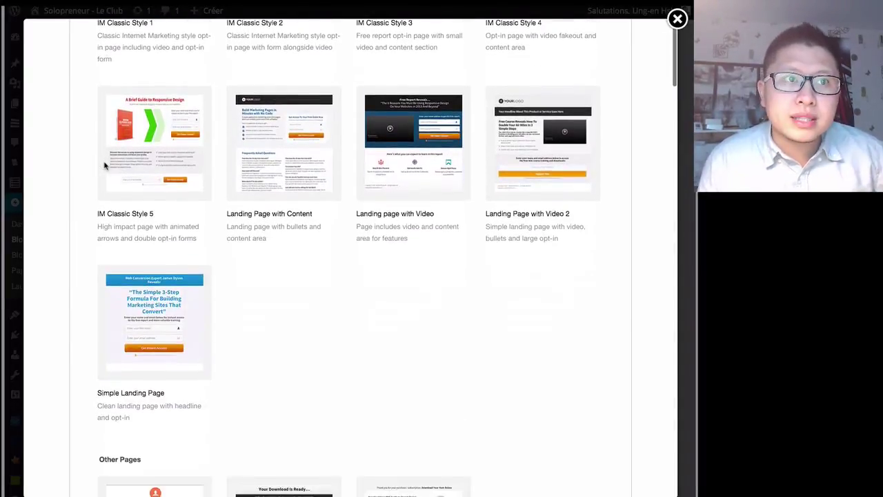
pyautogui.scroll(5, 105, 166)
pyautogui.scroll(10, 105, 166)
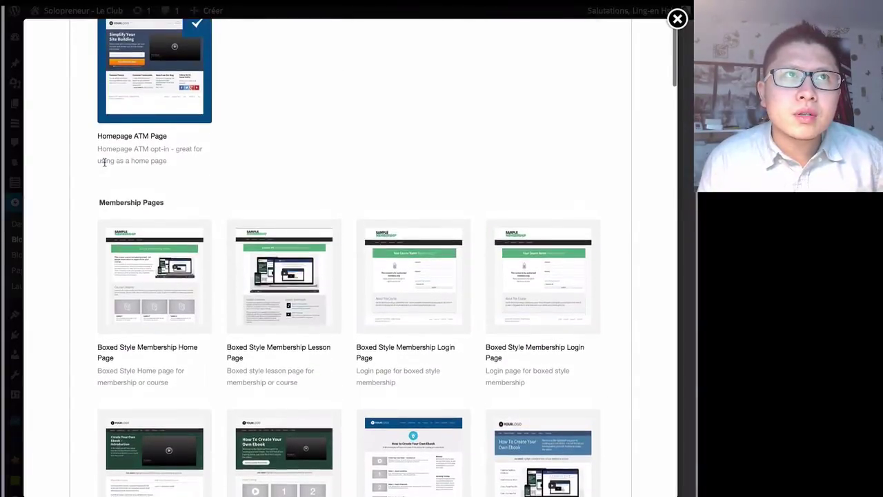
pyautogui.scroll(-12, 105, 162)
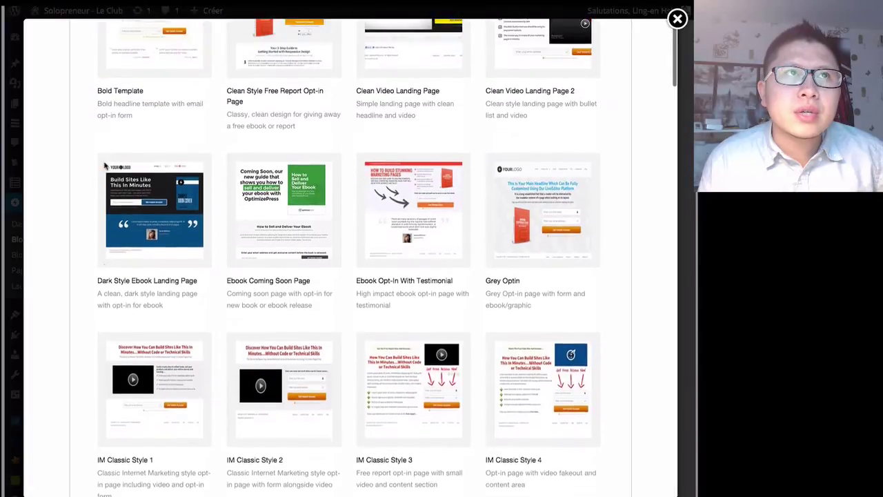
pyautogui.scroll(5, 105, 166)
pyautogui.scroll(-9, 105, 166)
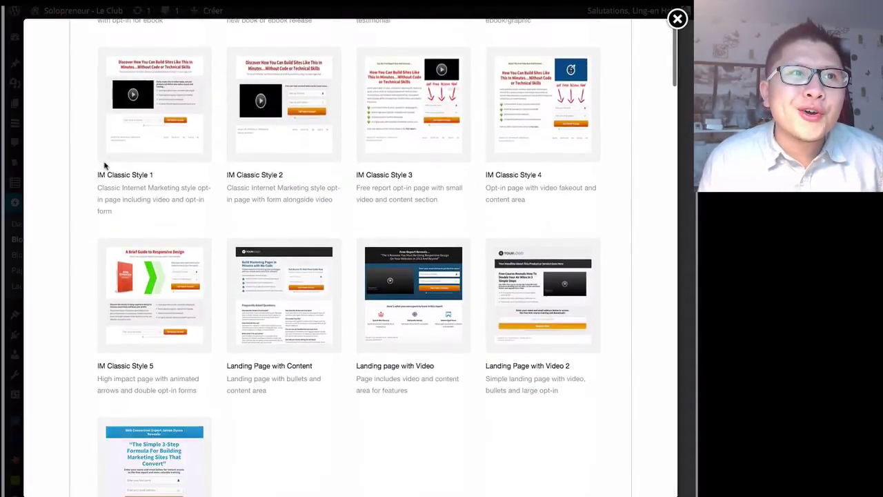
pyautogui.scroll(-7, 105, 166)
pyautogui.scroll(-7, 105, 166)
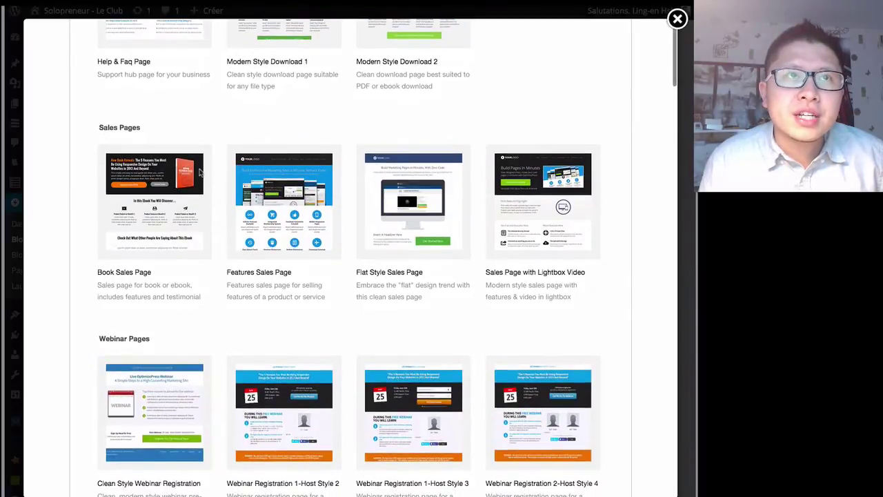
# Select the Book Sales Page content template for the new page and proceed to step 2.
pyautogui.click(181, 178)
pyautogui.scroll(-3, 185, 178)
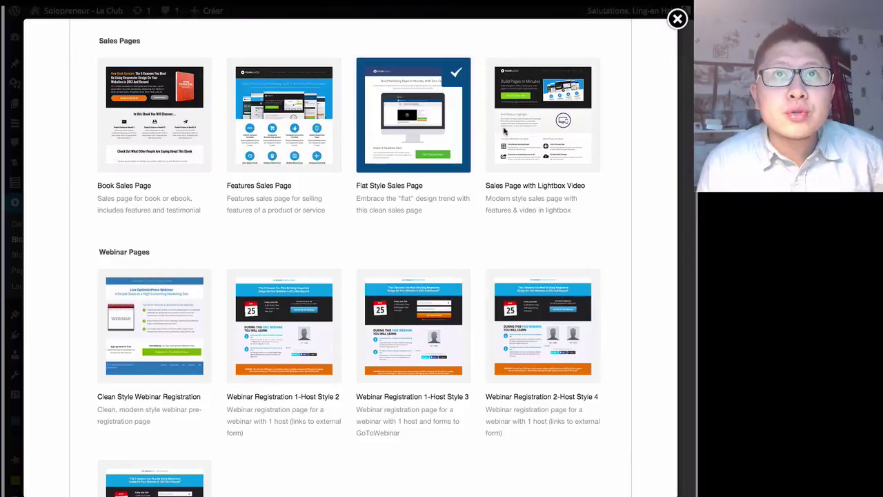
pyautogui.click(172, 130)
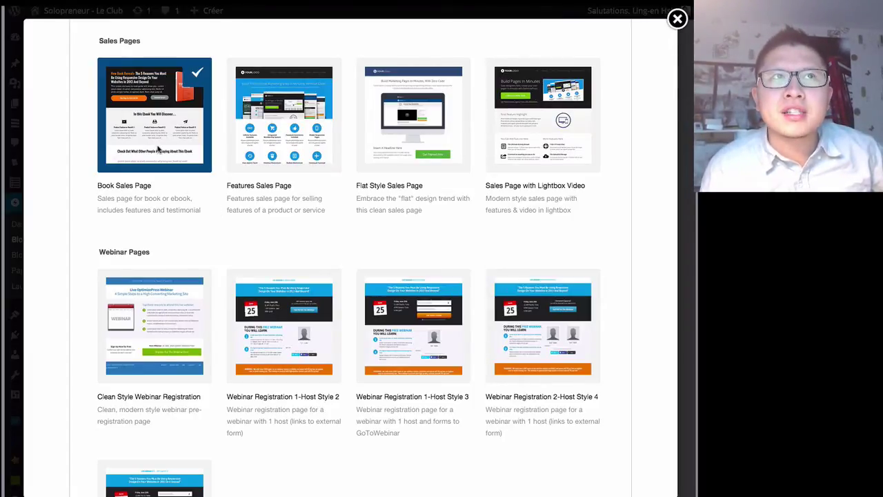
pyautogui.scroll(-5, 390, 297)
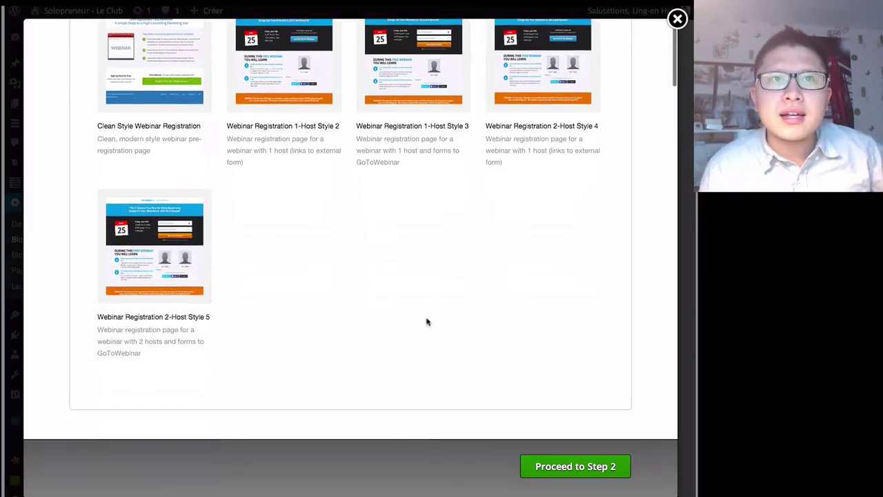
pyautogui.click(552, 473)
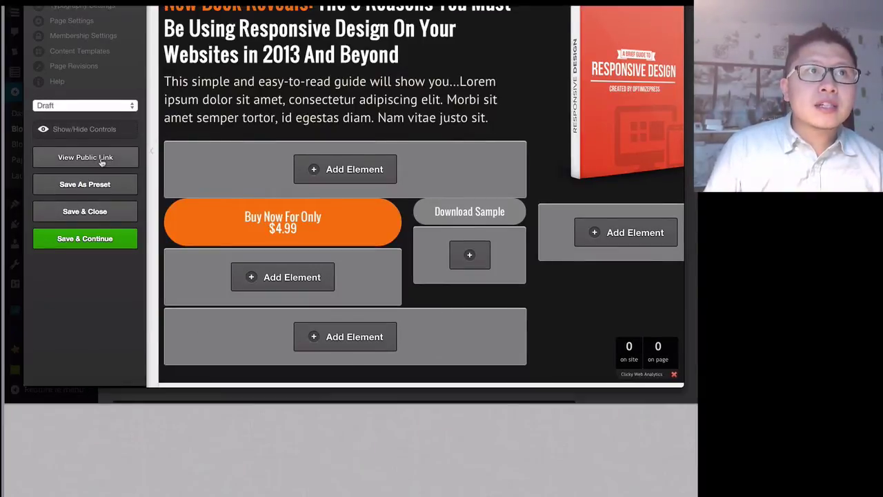
# Save the page in its draft state and examine its public version down to the lower sections.
pyautogui.click(84, 157)
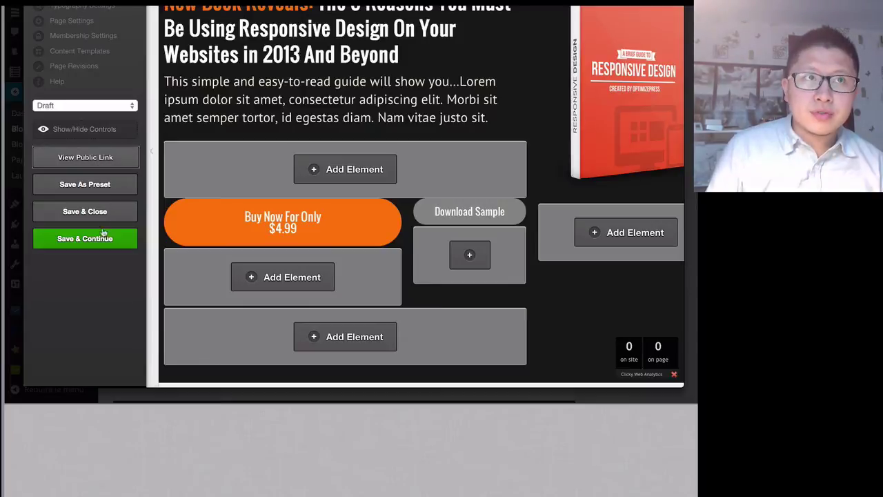
pyautogui.click(99, 239)
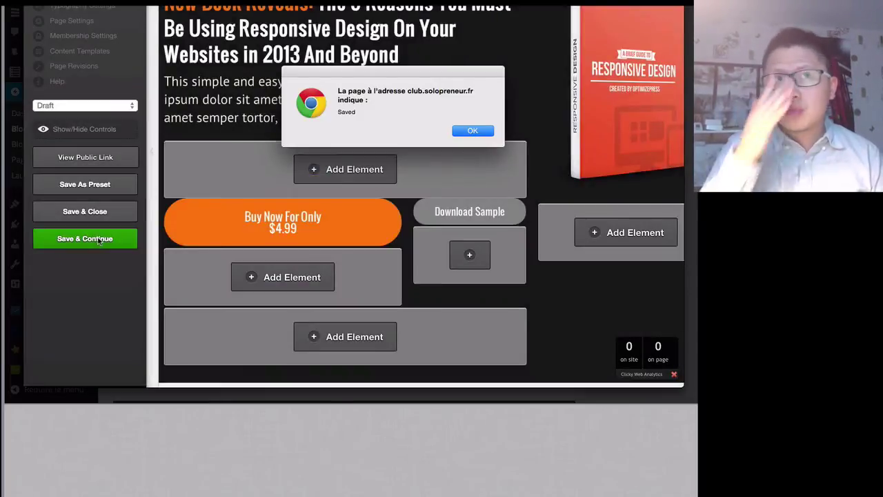
pyautogui.click(469, 131)
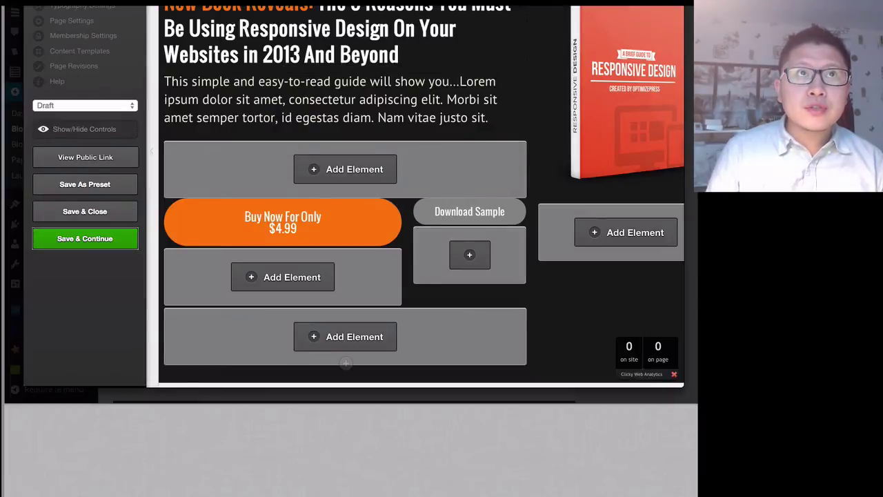
pyautogui.click(106, 158)
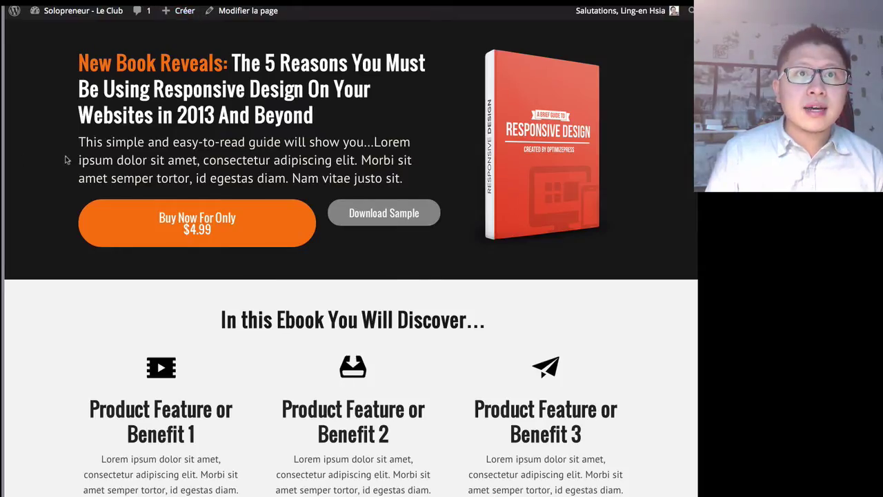
pyautogui.scroll(-15, 67, 159)
# Return to the LiveEditor, set the page's status to Publish and save it.
pyautogui.moveTo(75, 10)
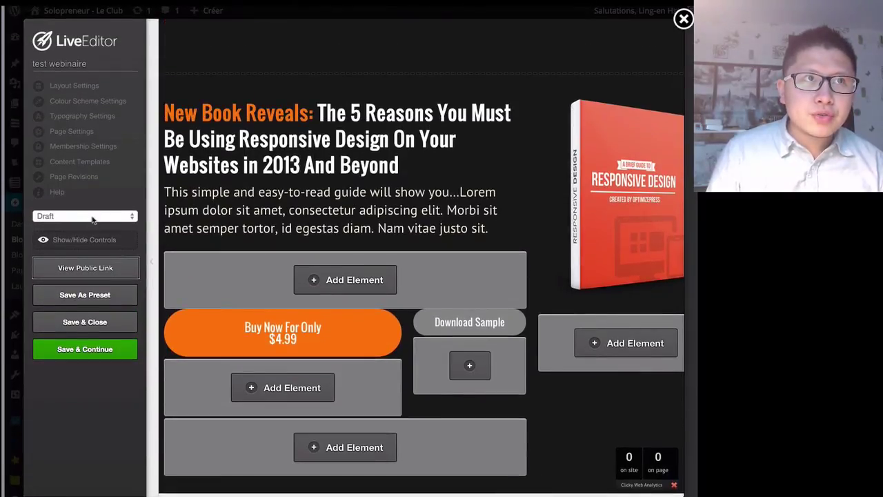
pyautogui.click(93, 218)
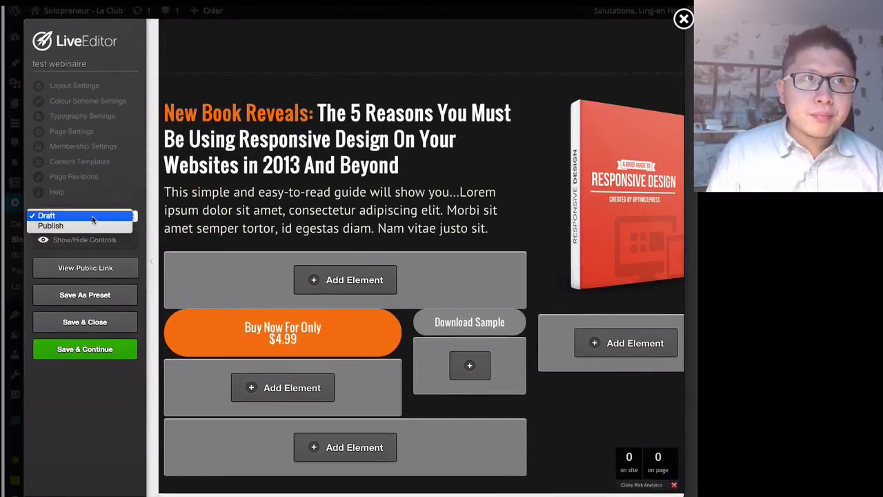
pyautogui.click(85, 227)
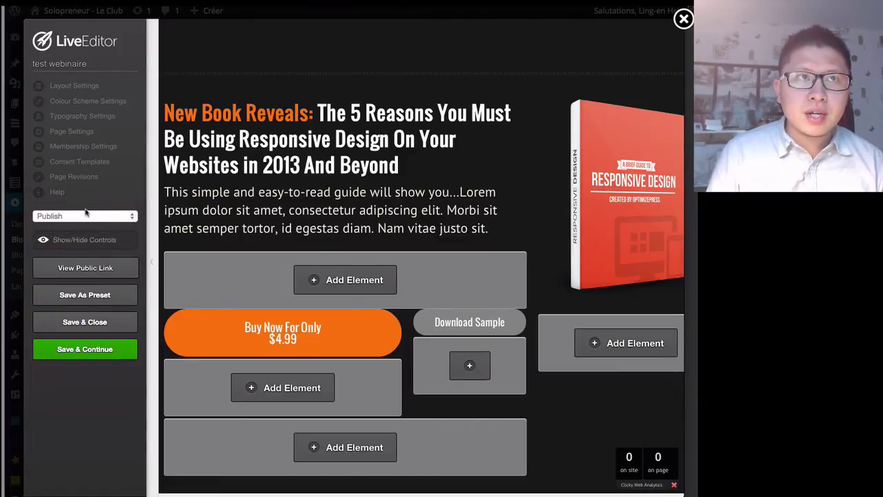
pyautogui.click(97, 352)
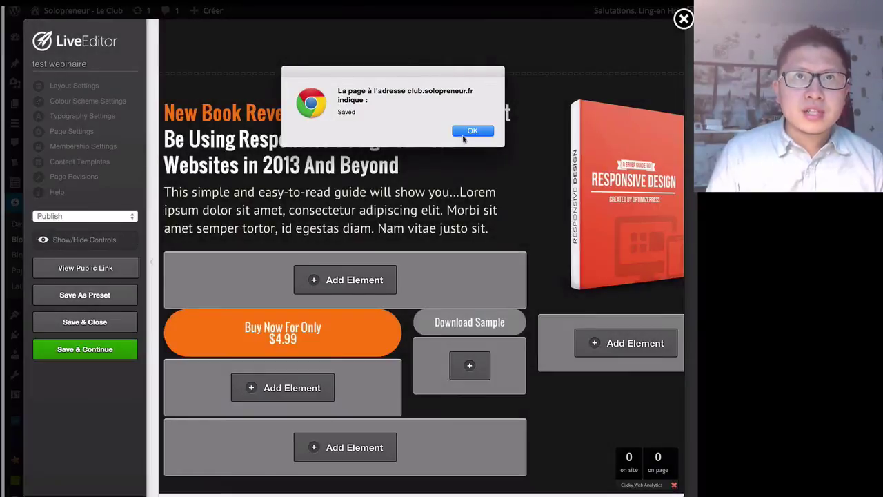
pyautogui.click(465, 135)
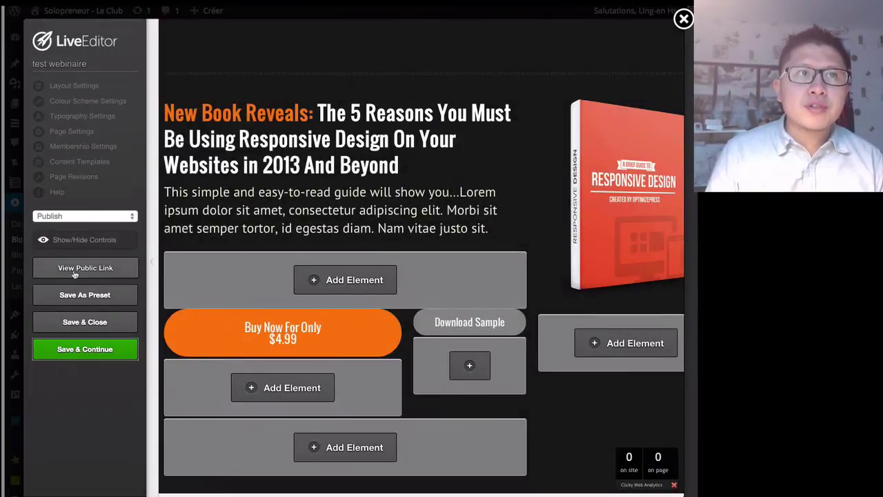
# Examine the published page in its public view and its rows and elements in the LiveEditor.
pyautogui.click(71, 271)
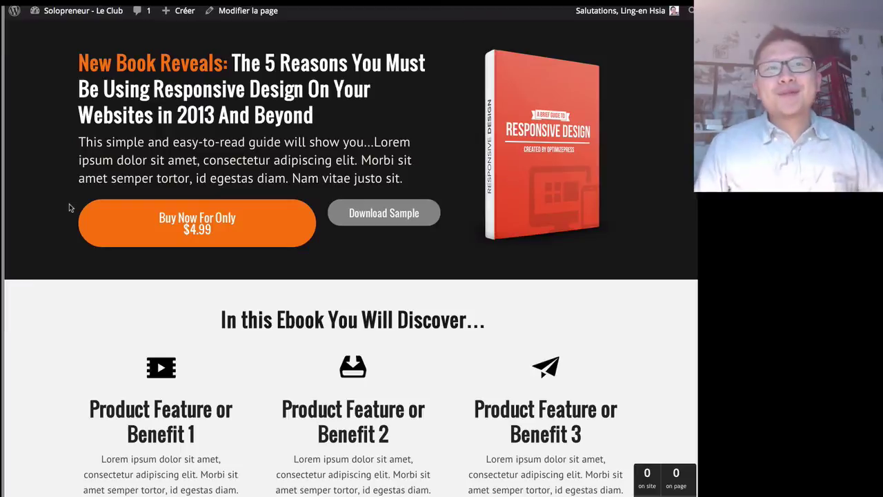
pyautogui.scroll(-7, 69, 207)
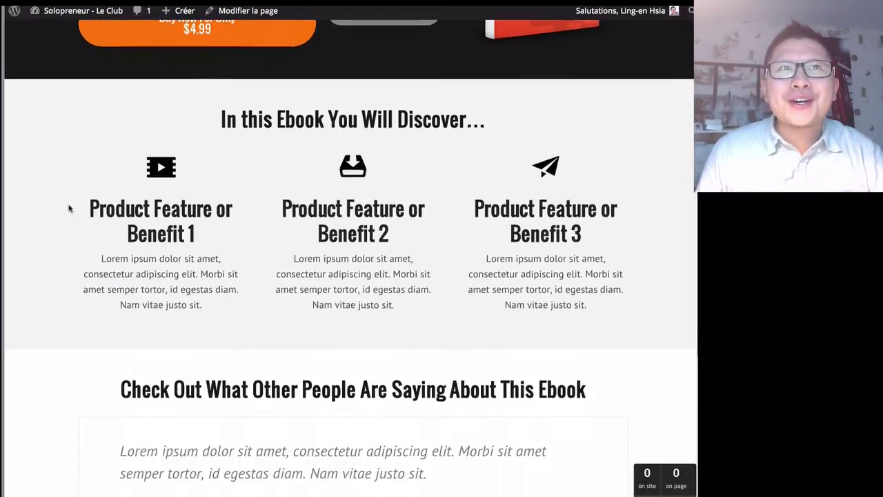
pyautogui.scroll(7, 69, 209)
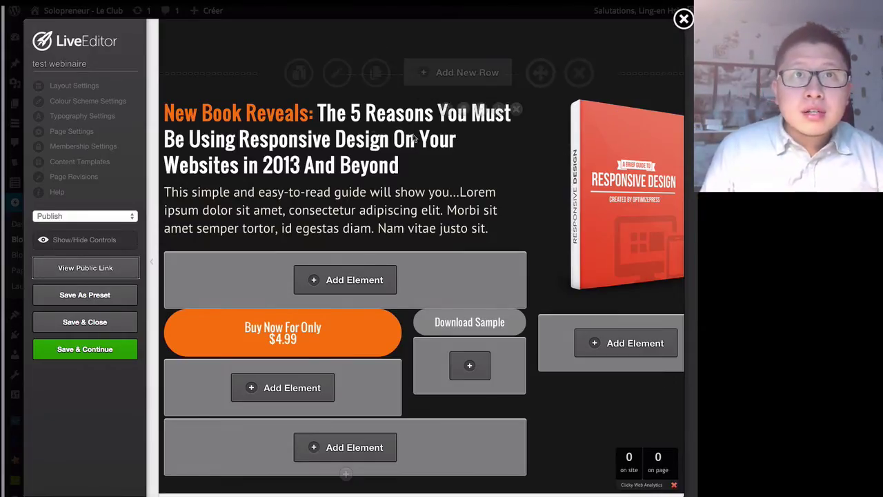
pyautogui.scroll(-10, 350, 152)
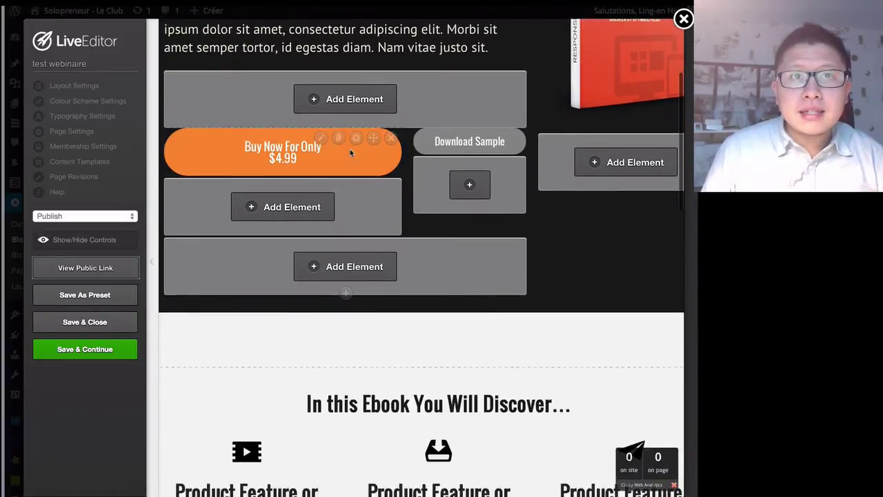
pyautogui.scroll(-10, 350, 152)
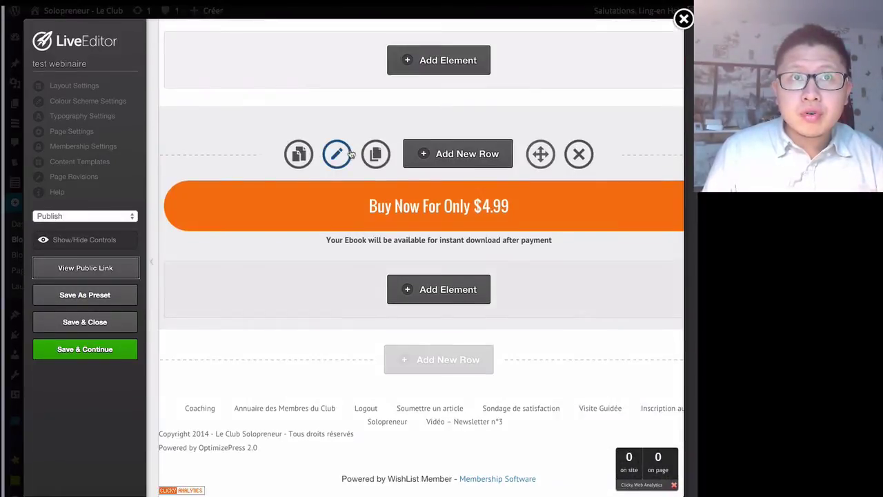
pyautogui.scroll(20, 349, 152)
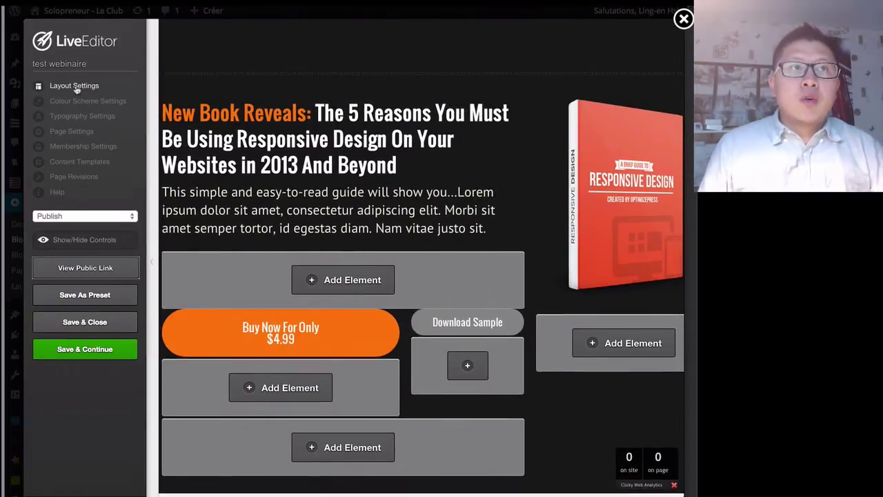
# Turn on Header & Navigation in the layout settings, try the Banner/Header style and return to Logo With Alongside Navigation.
pyautogui.click(75, 87)
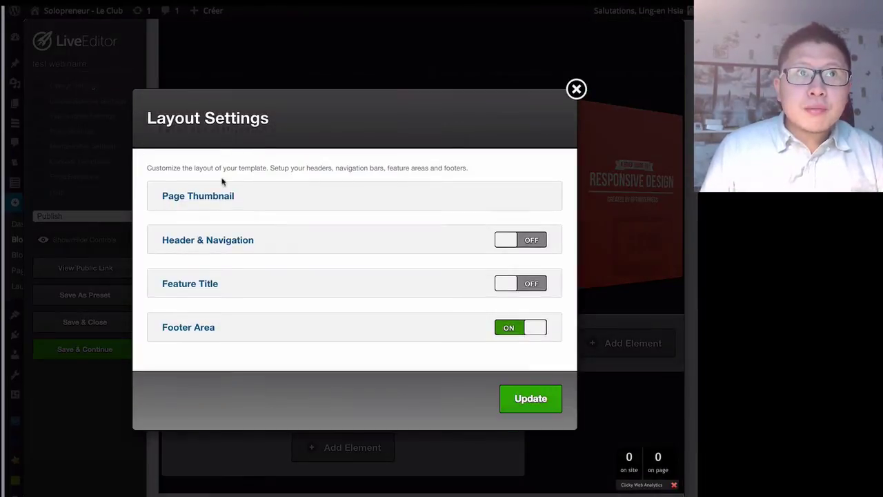
pyautogui.click(508, 243)
pyautogui.scroll(-1, 336, 315)
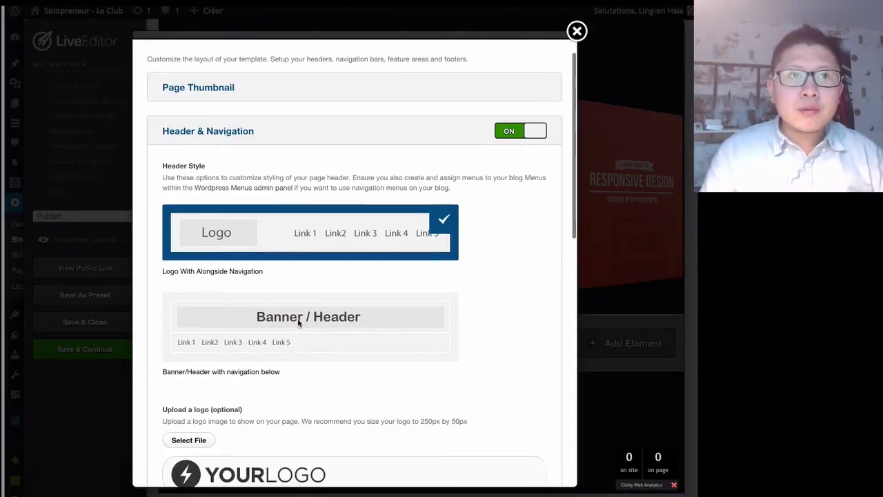
pyautogui.click(298, 331)
pyautogui.scroll(-1, 262, 386)
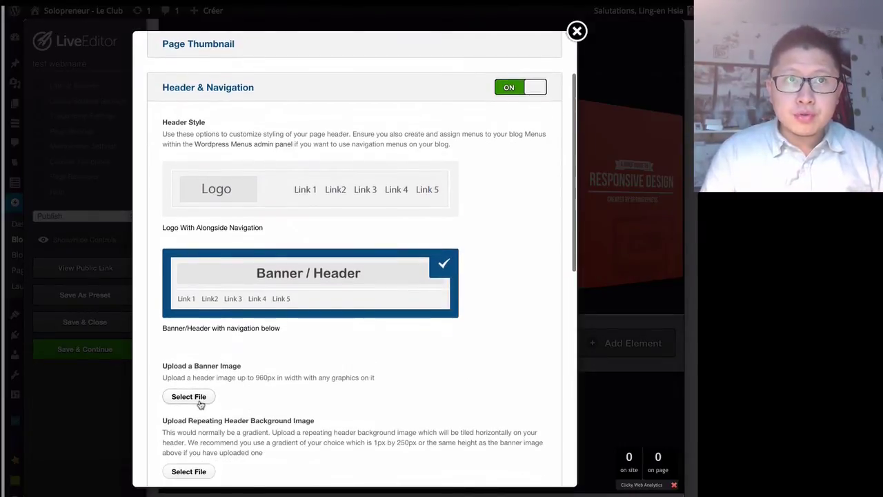
pyautogui.click(312, 184)
pyautogui.scroll(-2, 253, 203)
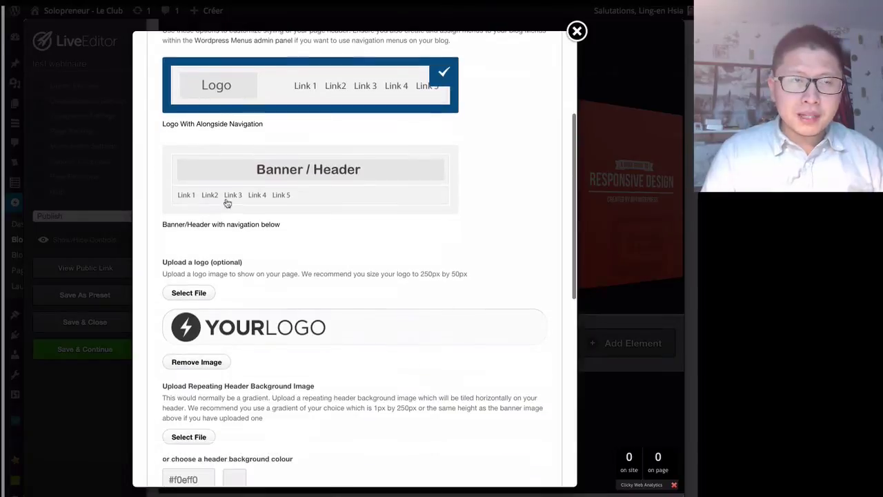
# Review the remaining header and navigation bar options, leave the navigation bars off and update the page layout.
pyautogui.scroll(-2, 253, 231)
pyautogui.scroll(-5, 253, 230)
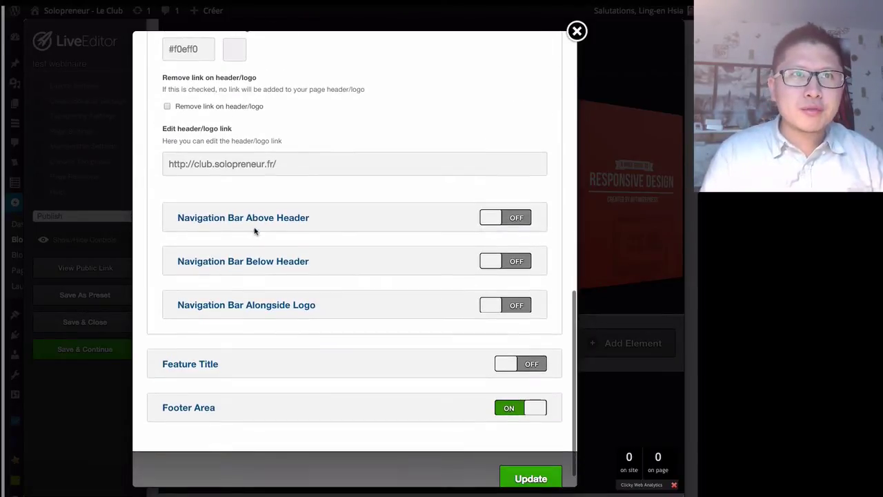
pyautogui.click(490, 219)
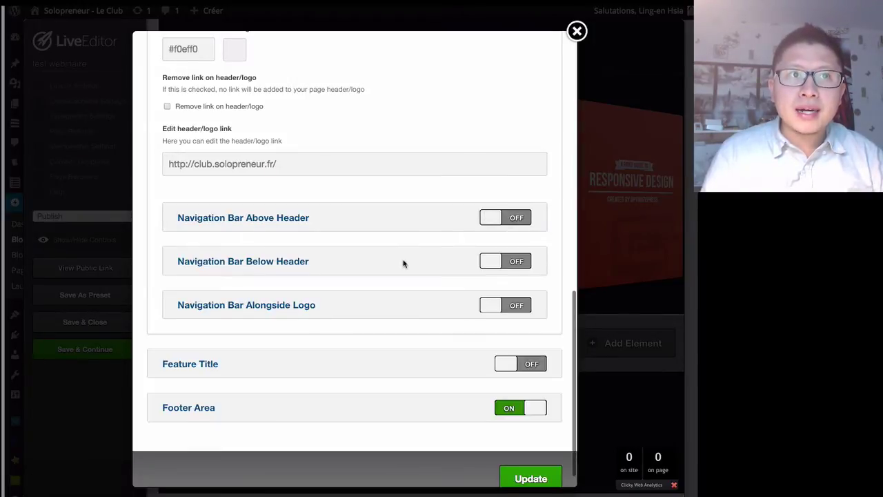
pyautogui.scroll(-1, 518, 345)
pyautogui.click(533, 456)
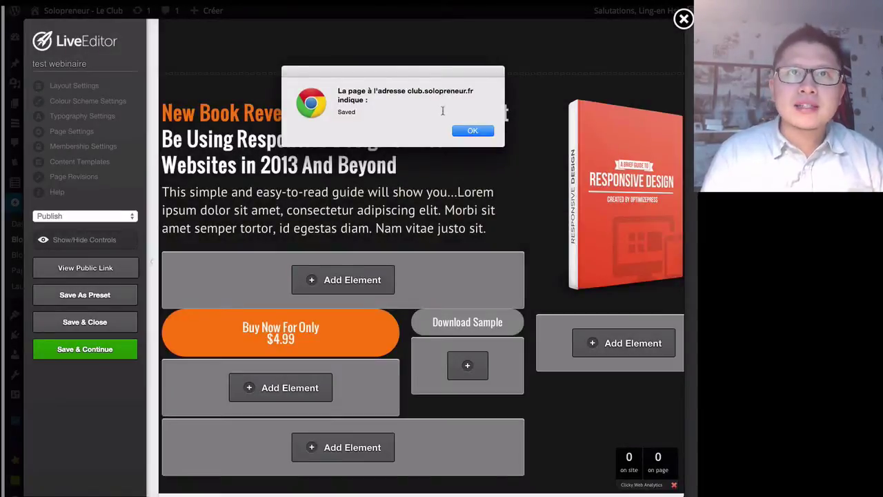
pyautogui.click(466, 132)
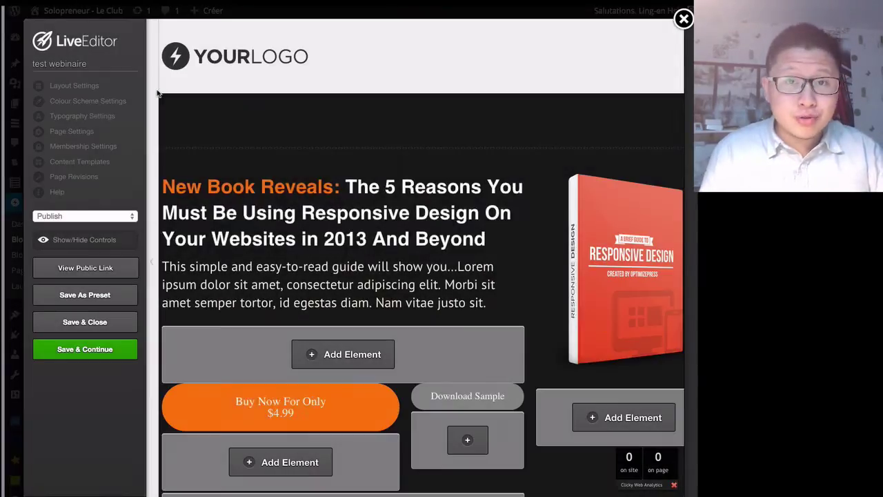
# Examine the feature title, footer and overall page colour options in the Colour Scheme Settings.
pyautogui.click(86, 101)
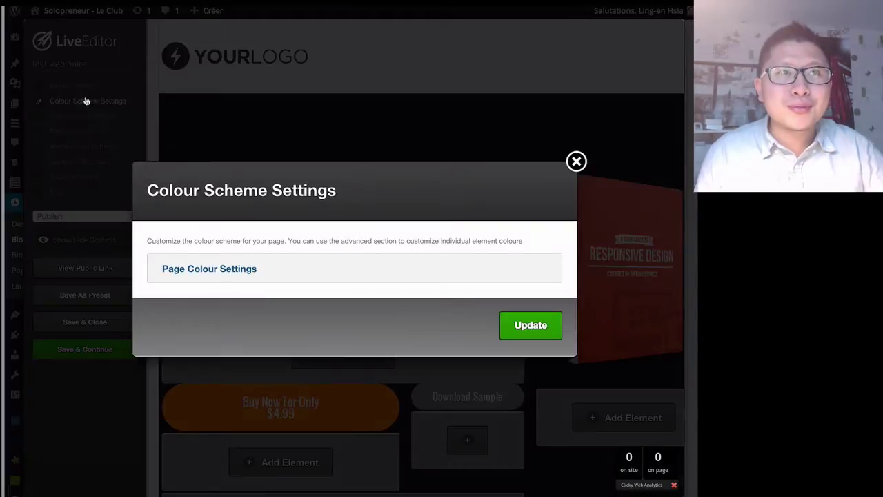
pyautogui.click(234, 276)
pyautogui.click(235, 239)
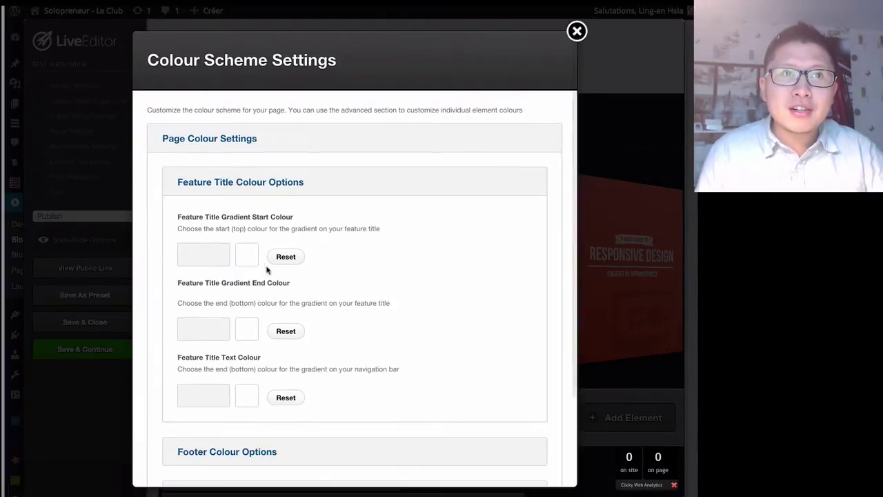
pyautogui.scroll(-3, 258, 270)
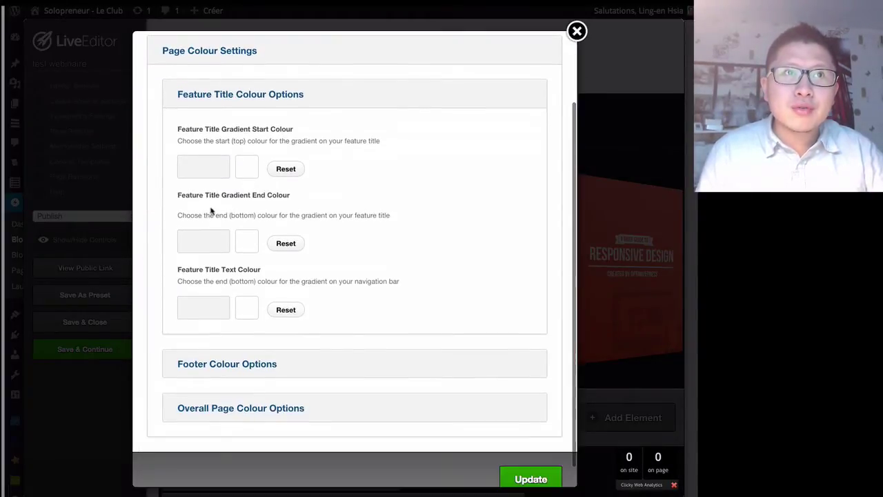
pyautogui.click(234, 365)
pyautogui.scroll(-4, 257, 364)
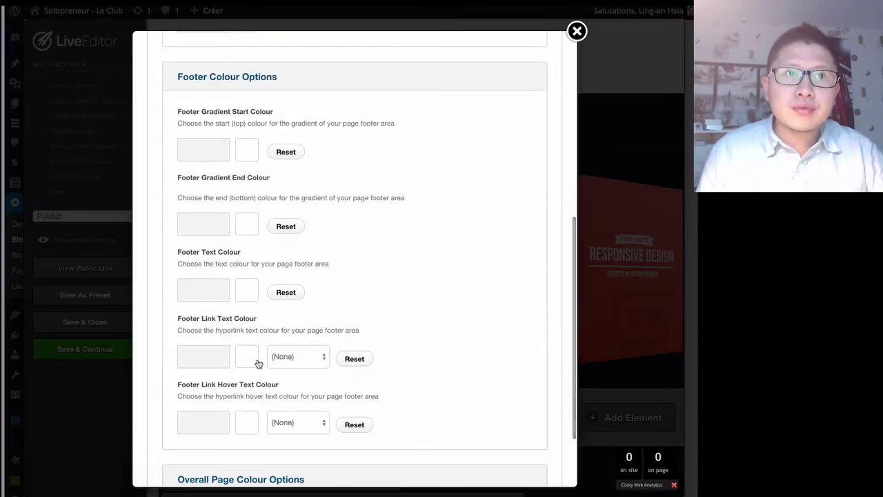
pyautogui.scroll(-2, 252, 387)
pyautogui.click(250, 389)
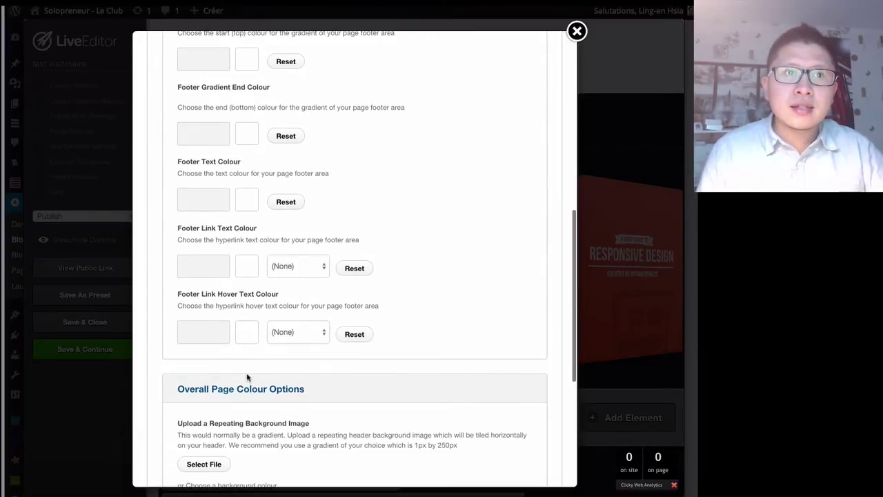
pyautogui.scroll(-4, 247, 374)
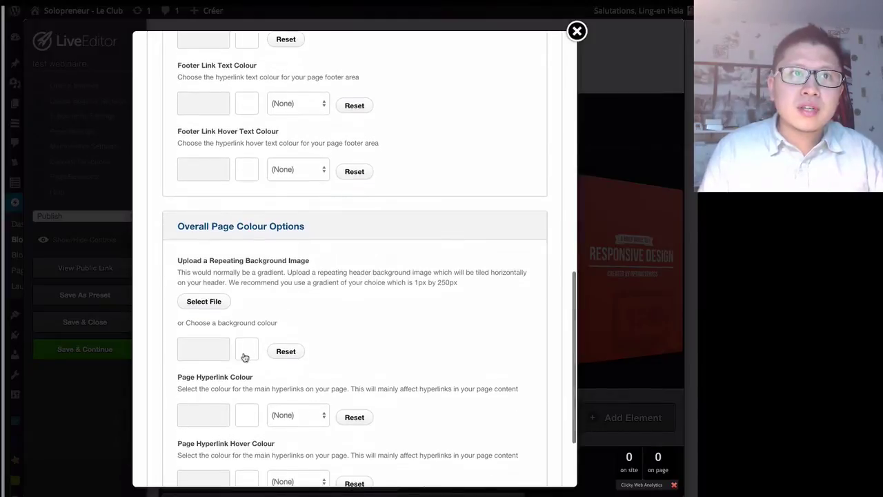
# Try #f29b9b as the overall page background colour and reset it.
pyautogui.click(247, 354)
pyautogui.click(277, 401)
pyautogui.click(279, 401)
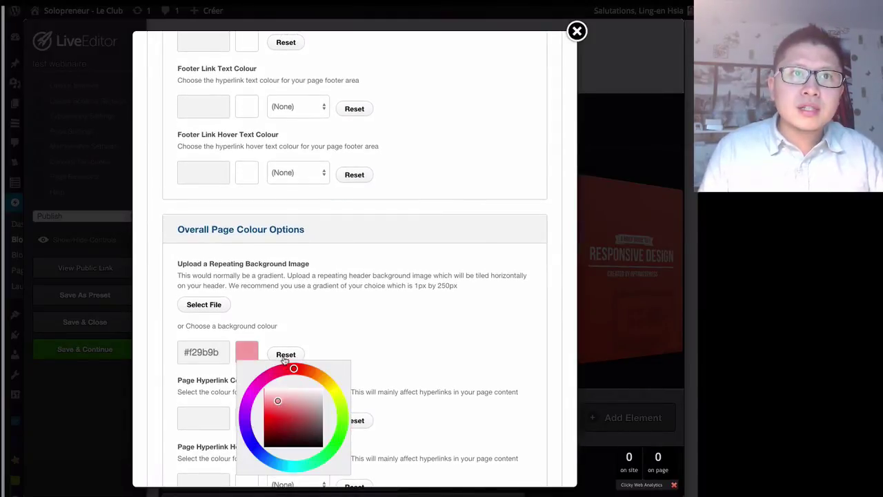
pyautogui.click(286, 355)
pyautogui.click(286, 355)
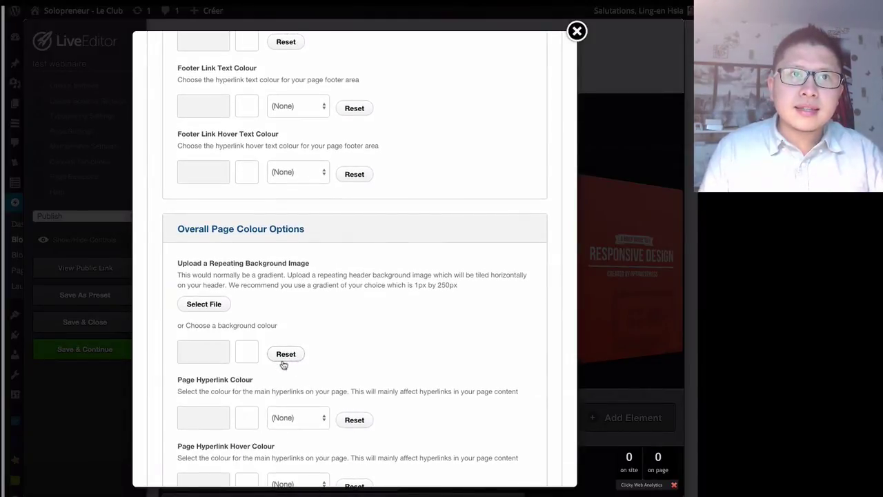
# Update the page's colour scheme settings and dismiss the confirmation.
pyautogui.scroll(-1, 283, 365)
pyautogui.scroll(-3, 282, 364)
pyautogui.click(528, 456)
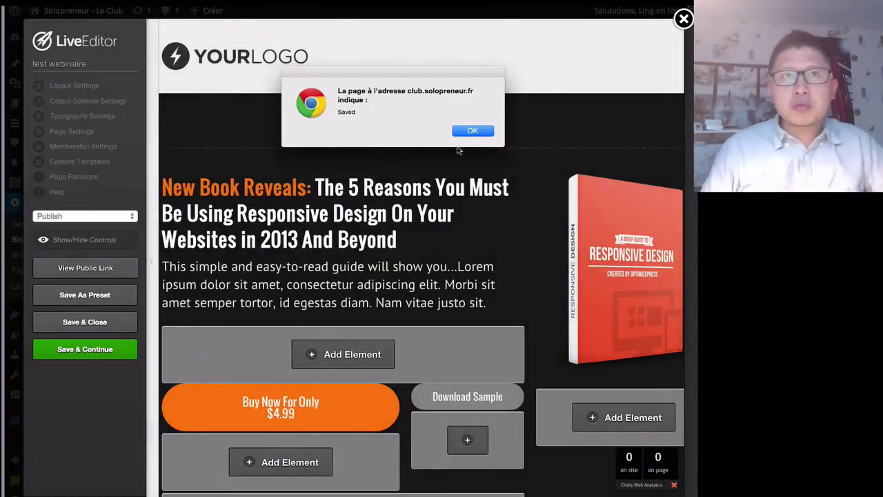
pyautogui.click(467, 131)
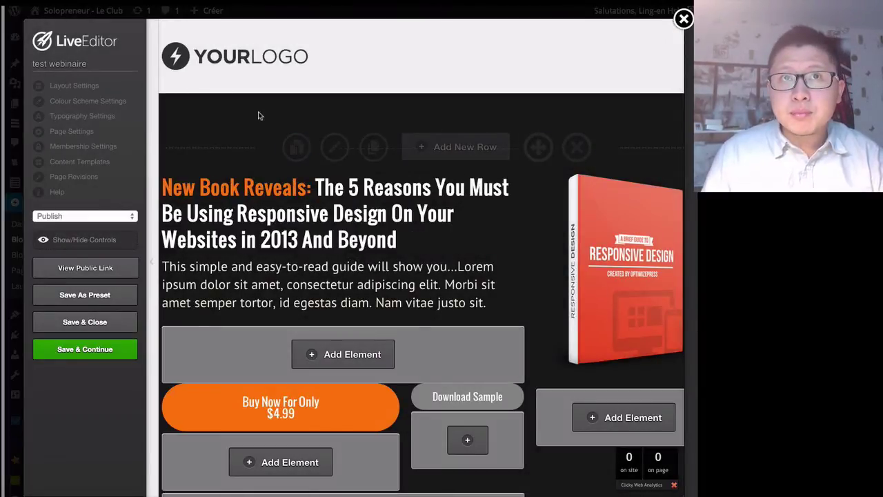
# Open the main headline for editing and replace its text following the orange lead-in with "Le meilleur livre de devperso".
pyautogui.moveTo(442, 186)
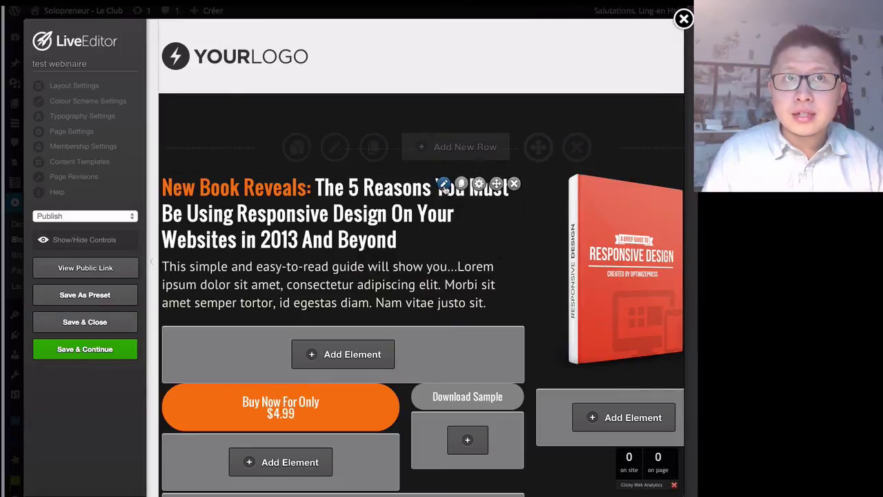
pyautogui.click(444, 184)
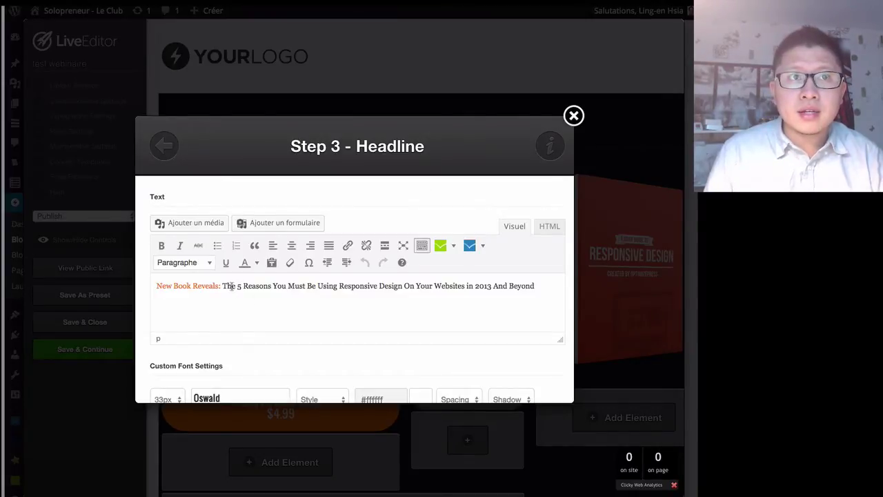
pyautogui.moveTo(226, 286); pyautogui.dragTo(542, 291)
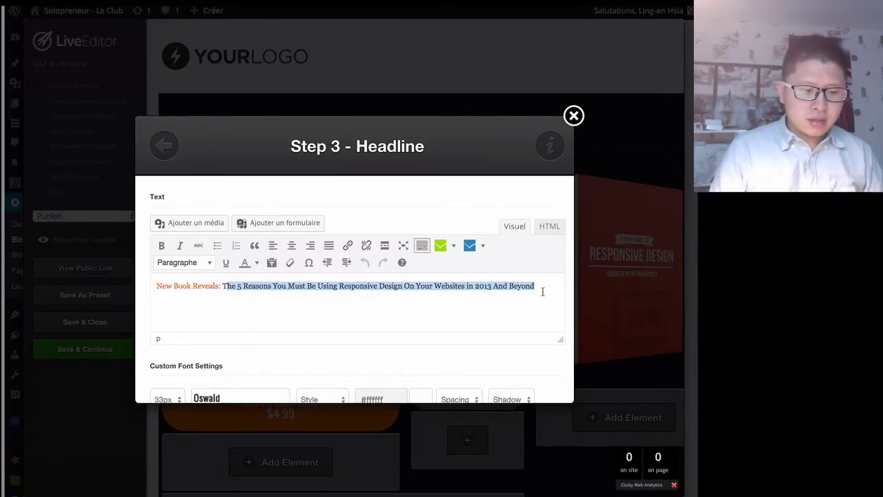
pyautogui.write('Le meille')
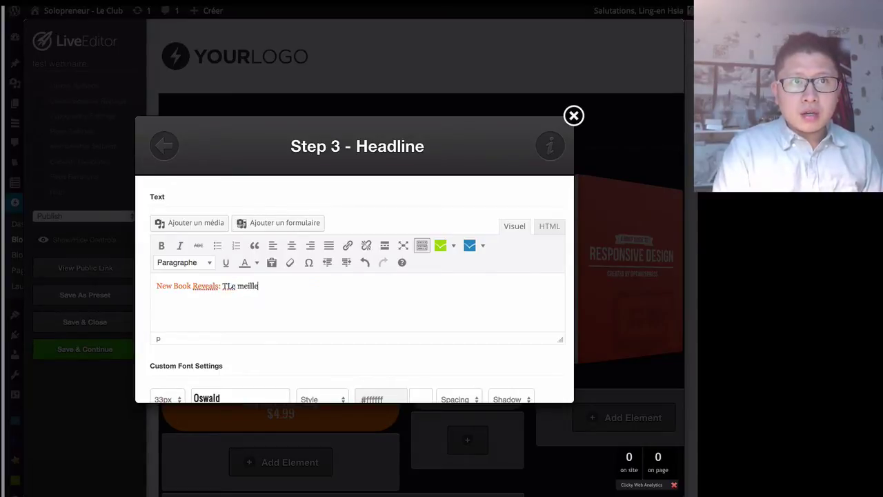
pyautogui.write('ur llivre d')
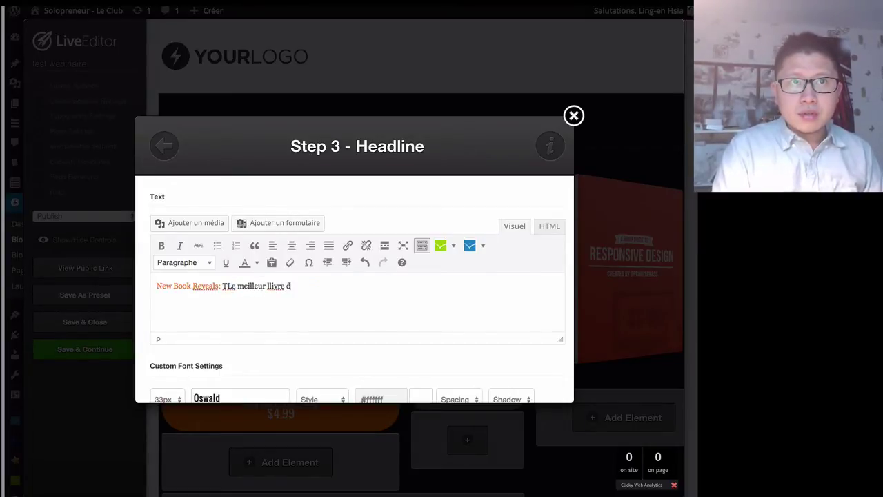
pyautogui.write('eivr')
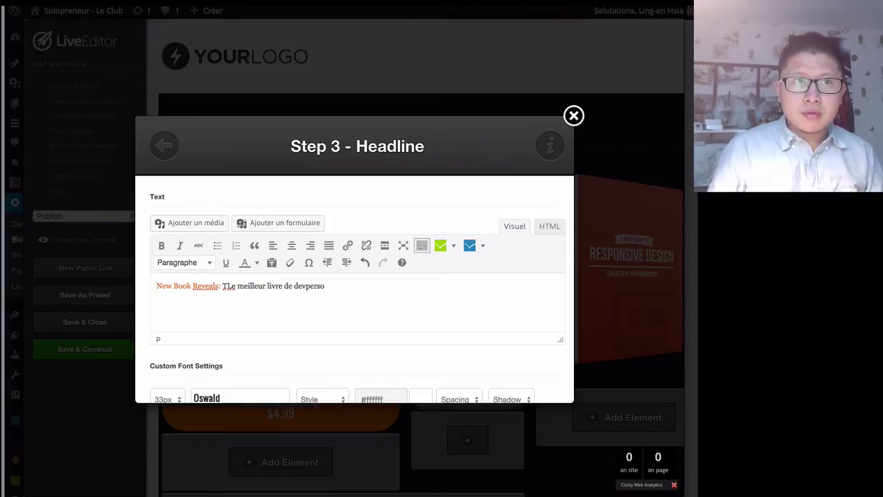
# Replace the headline's orange lead-in with "Il est là:" and delete the stray "T" before "Le".
pyautogui.moveTo(217, 286); pyautogui.dragTo(112, 282)
pyautogui.write('Il est là')
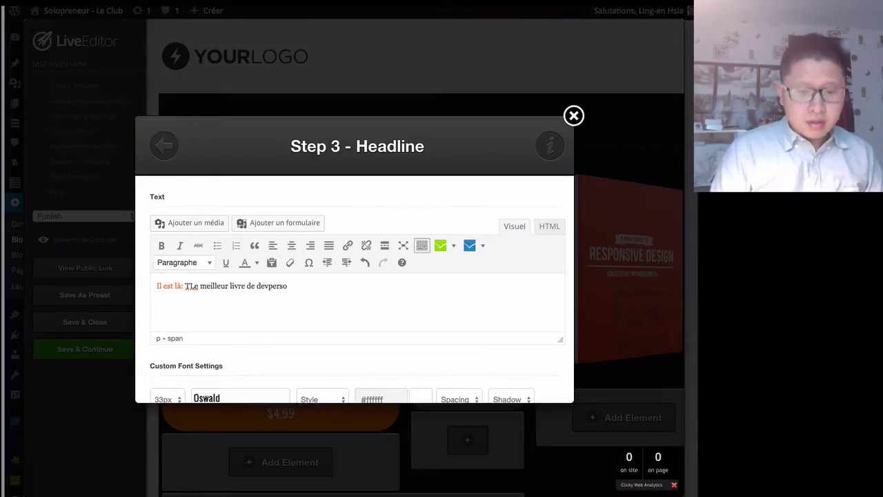
pyautogui.press('Delete')
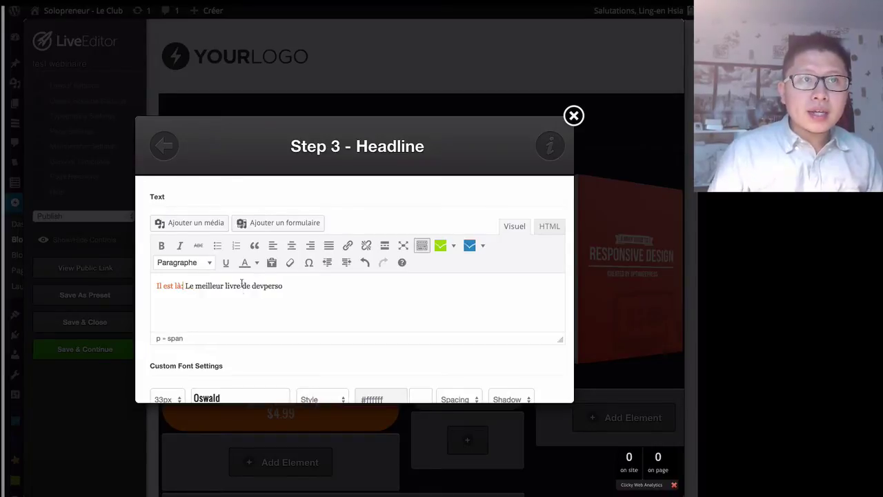
# Review the headline's font, alignment, highlight and margin options and insert the edited headline into the page.
pyautogui.scroll(-7, 259, 303)
pyautogui.scroll(4, 260, 301)
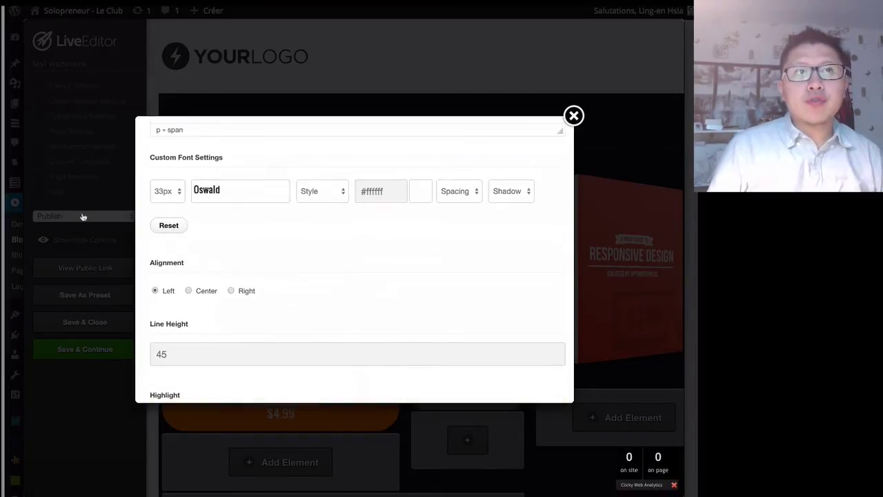
pyautogui.click(237, 191)
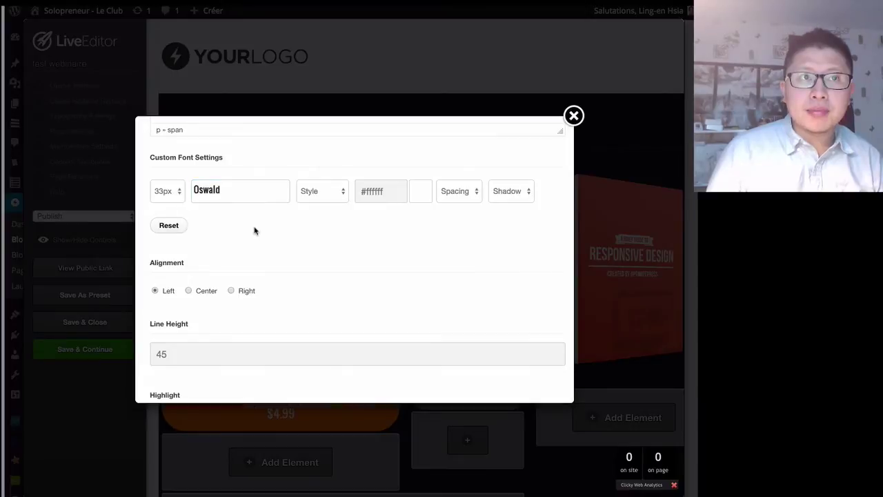
pyautogui.scroll(-5, 253, 230)
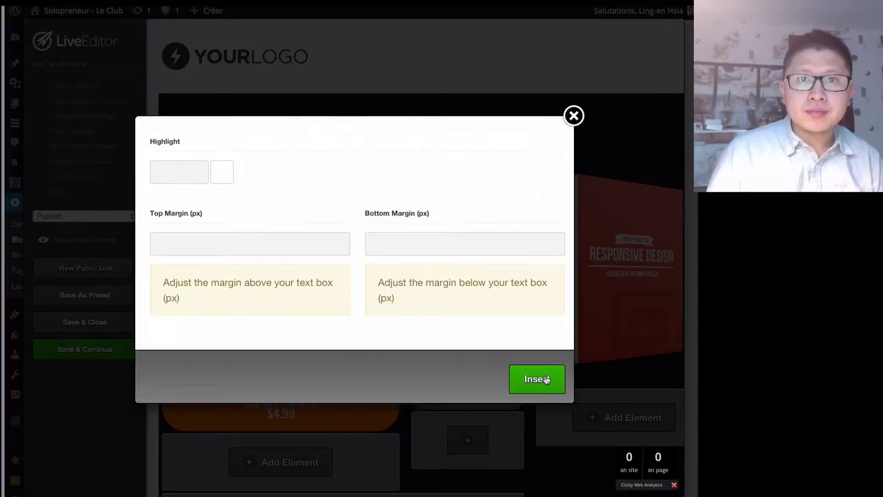
pyautogui.click(537, 379)
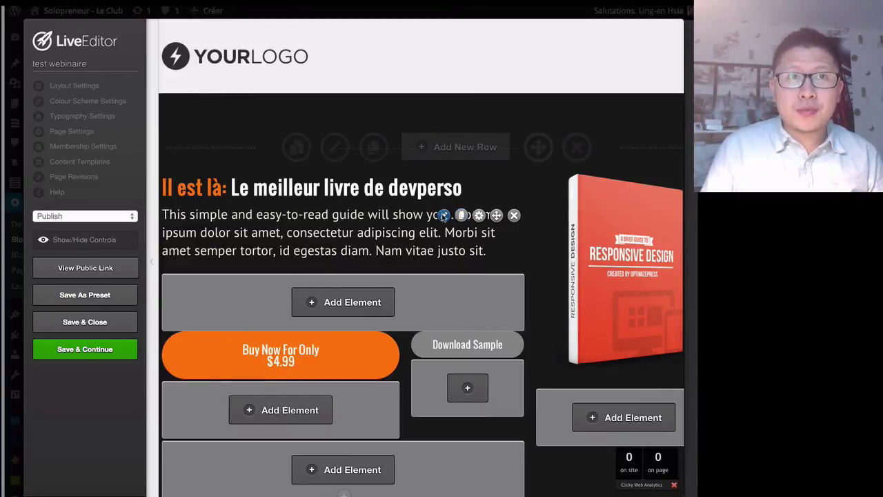
# Replace the text block under the headline with "Allo ?" and insert it into the page.
pyautogui.click(444, 216)
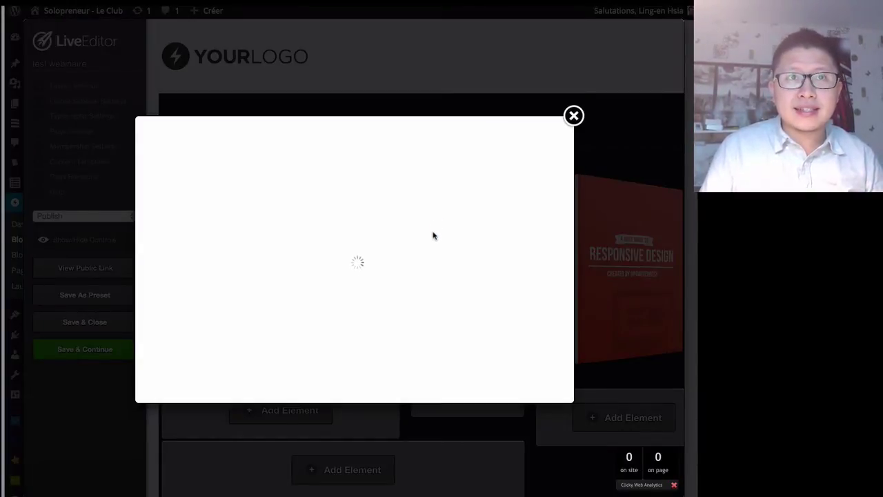
pyautogui.hotkey('ctrl', 'a')
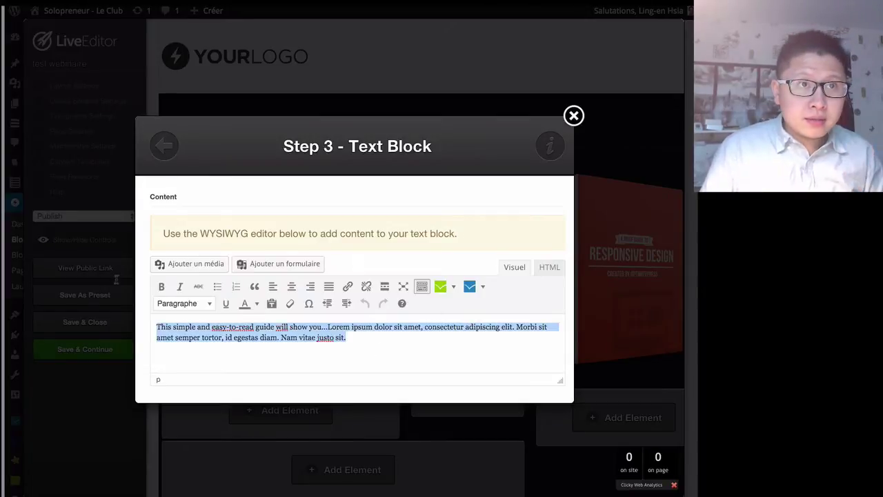
pyautogui.write('Allo ?')
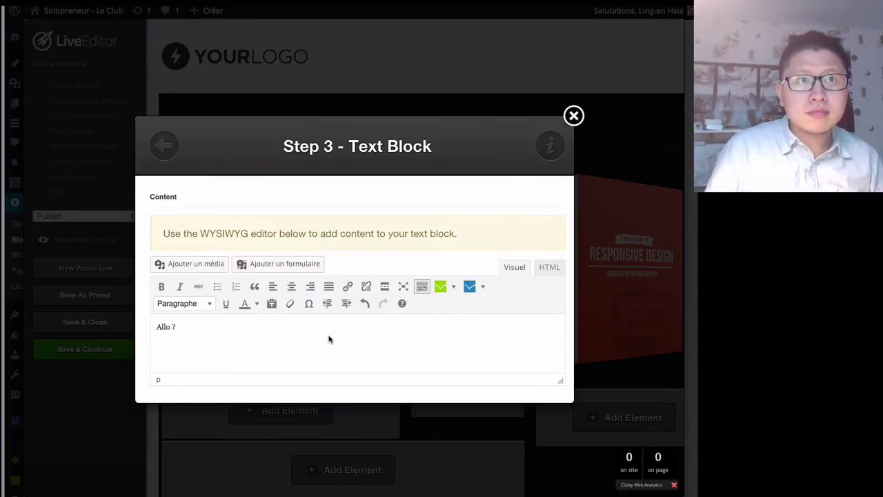
pyautogui.scroll(-2, 437, 350)
pyautogui.click(416, 379)
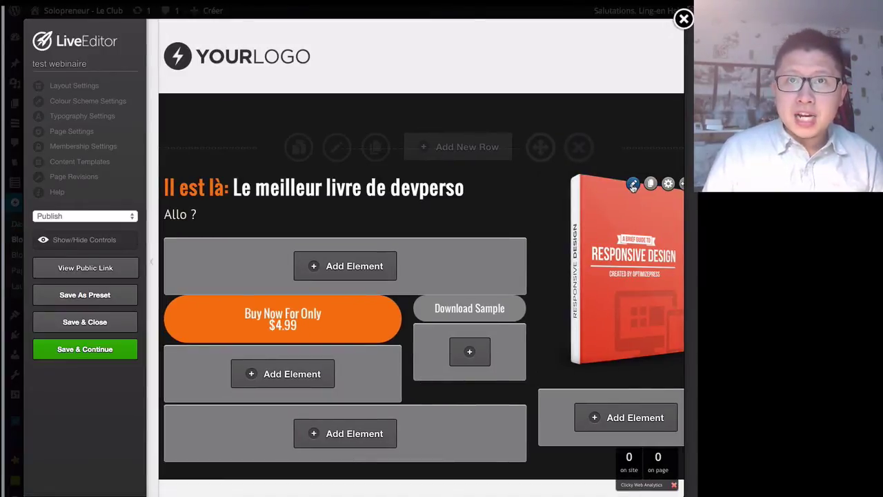
# Replace the book cover image with the "questionnaire" picture from the media library and insert it into the page.
pyautogui.click(632, 185)
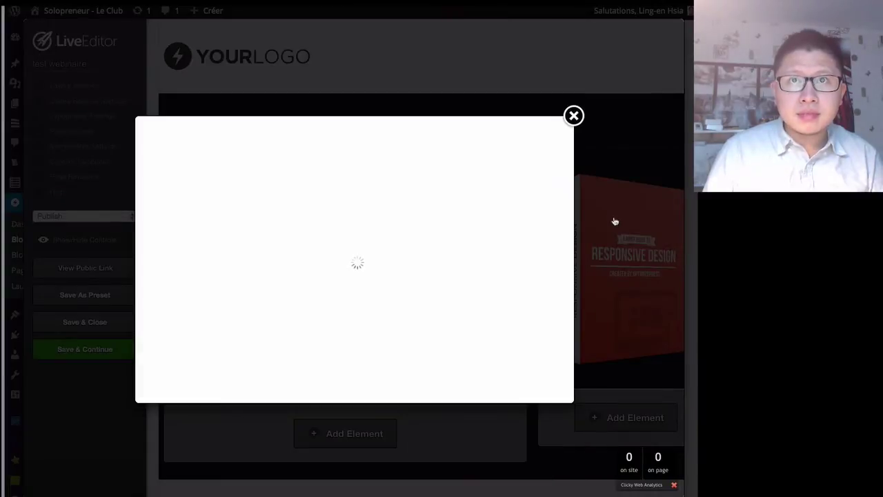
pyautogui.click(168, 224)
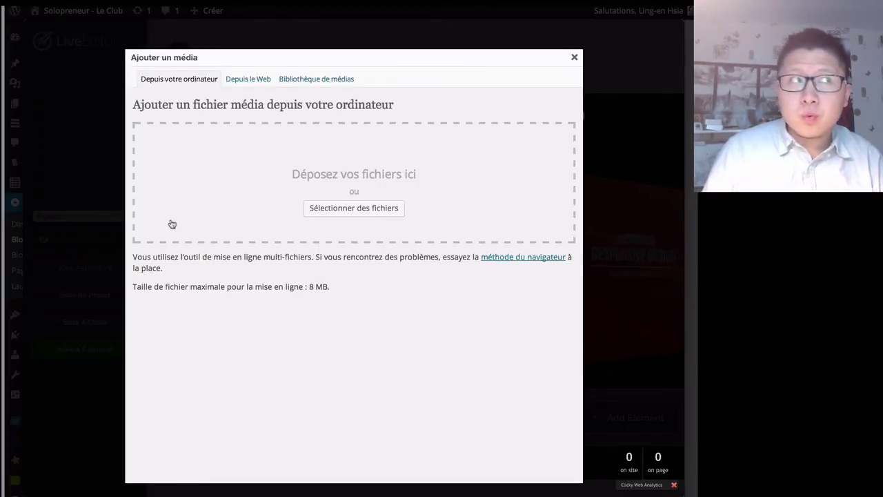
pyautogui.click(323, 80)
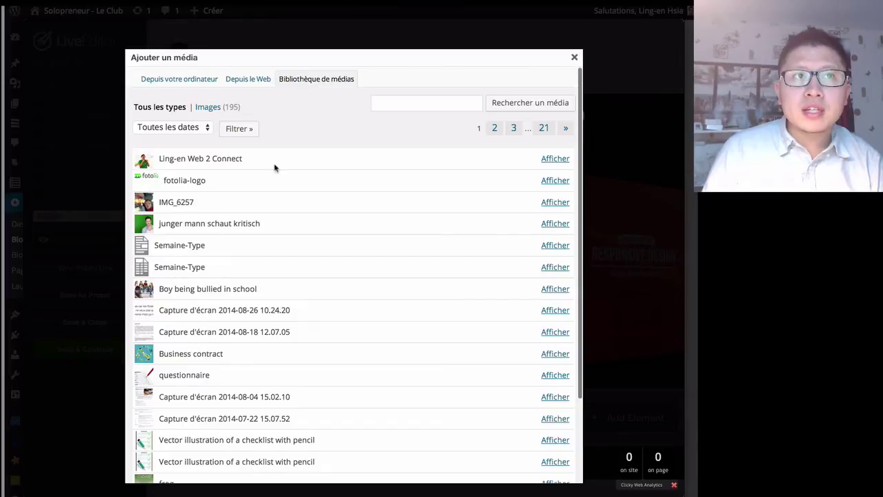
pyautogui.click(552, 375)
pyautogui.scroll(-4, 414, 387)
pyautogui.click(313, 263)
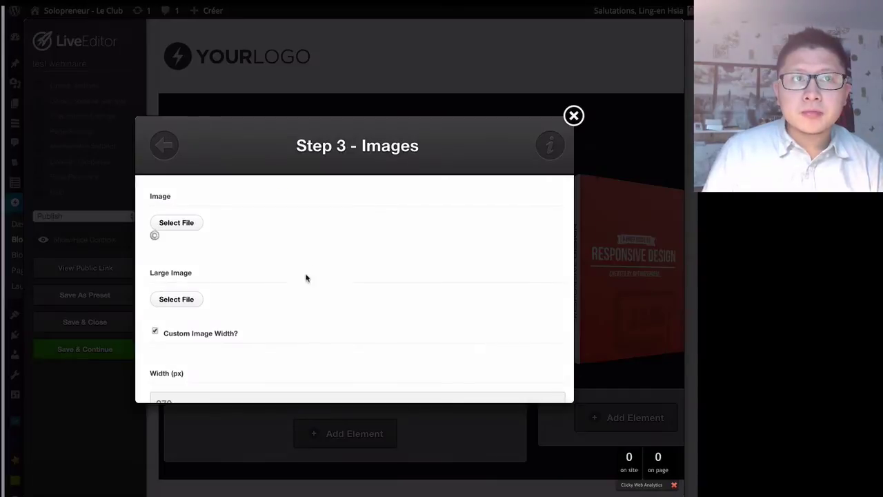
pyautogui.scroll(-8, 335, 345)
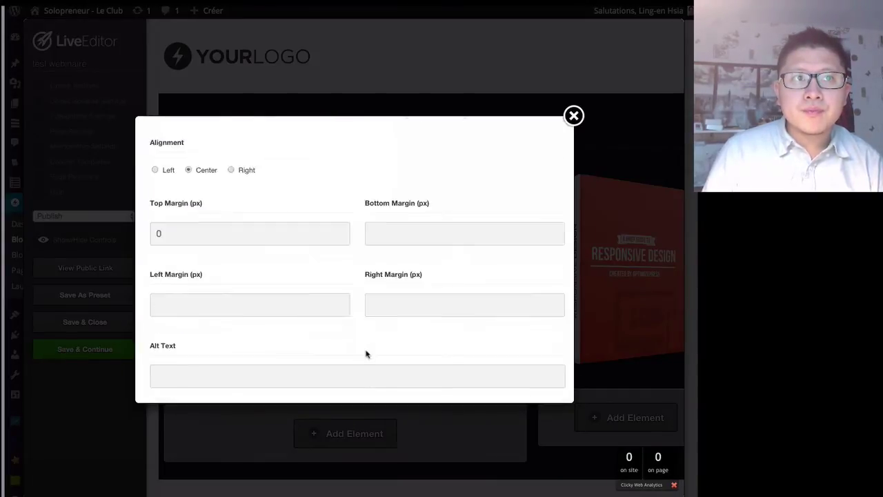
pyautogui.scroll(-3, 367, 354)
pyautogui.click(523, 384)
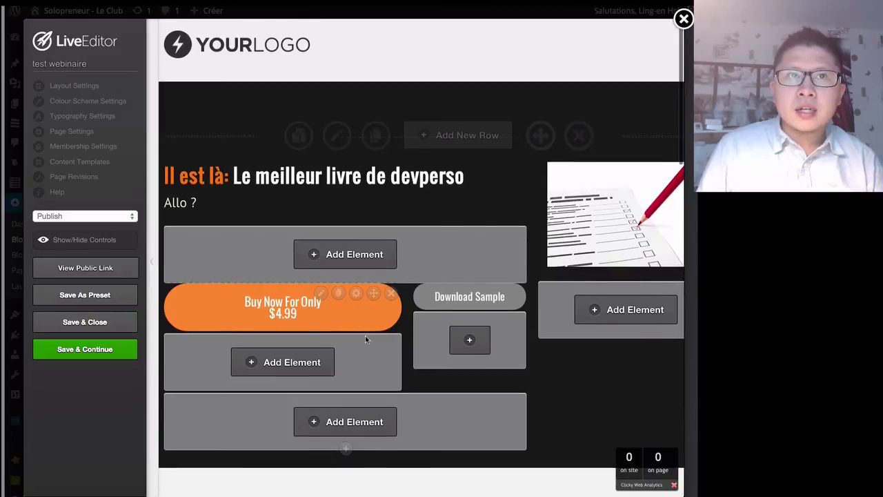
# Switch to the page's public view, reload it and try the "Buy Now For Only $4.99" button.
pyautogui.scroll(-2, 365, 335)
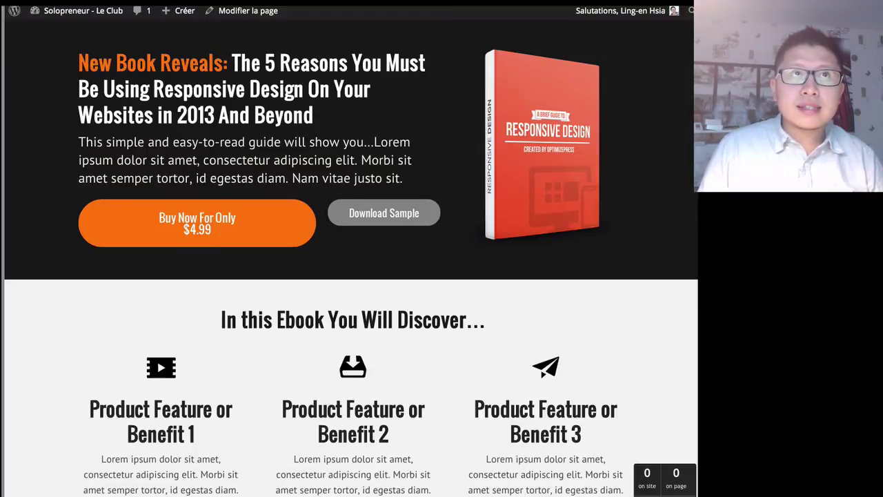
pyautogui.press('super+r')
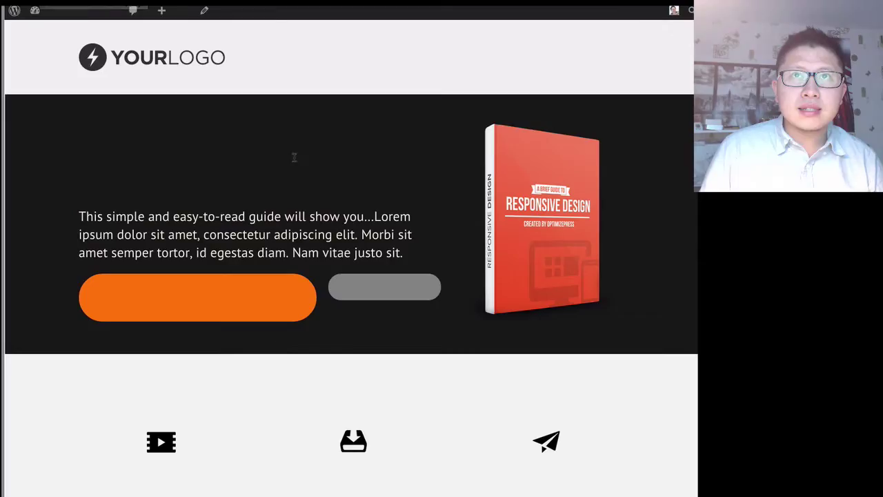
pyautogui.click(200, 296)
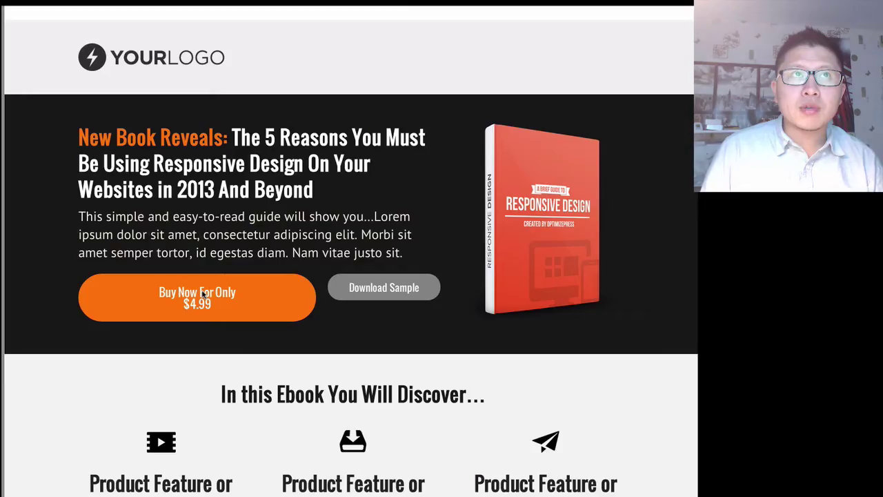
pyautogui.scroll(-3, 222, 261)
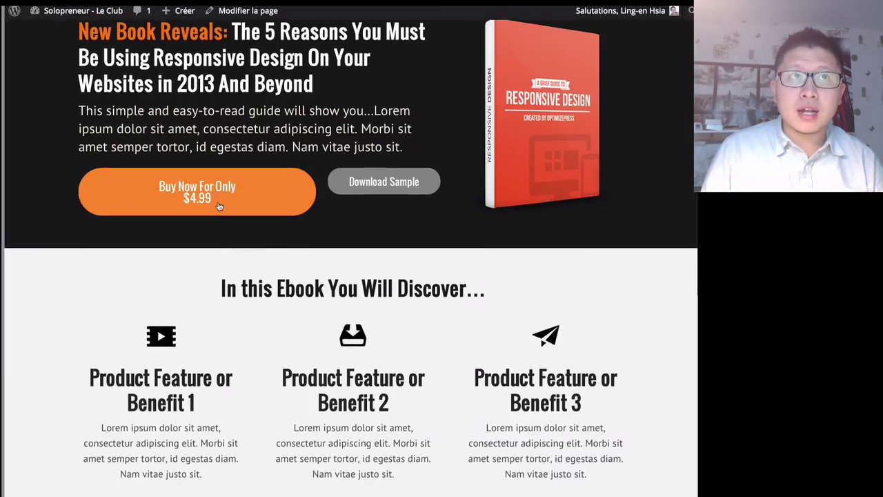
pyautogui.moveTo(179, 10)
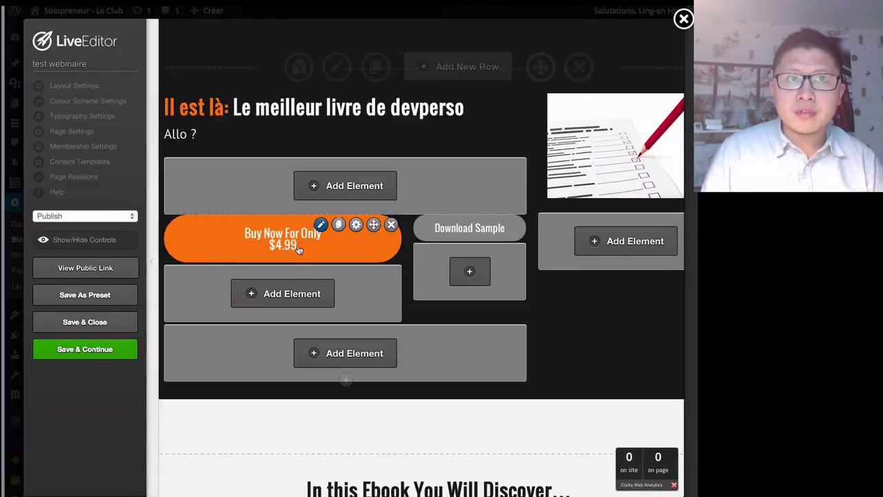
pyautogui.click(322, 225)
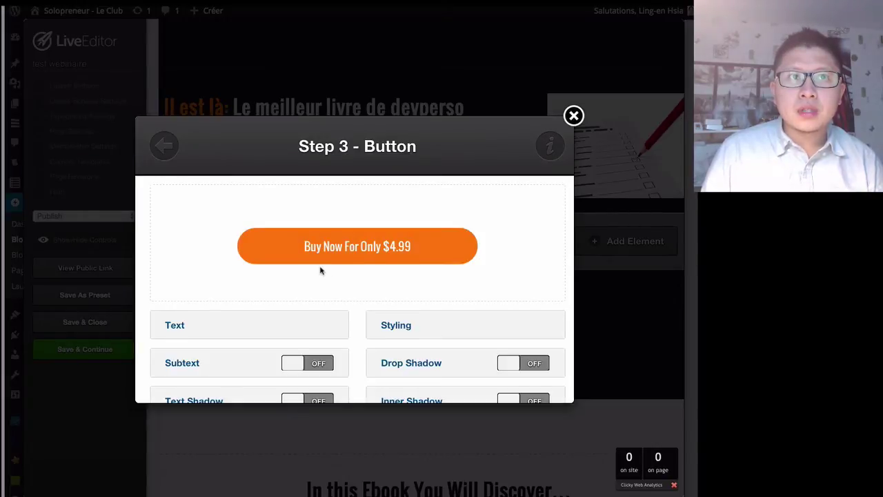
pyautogui.scroll(-1, 320, 271)
pyautogui.scroll(-3, 320, 271)
pyautogui.click(295, 317)
pyautogui.write('htvi')
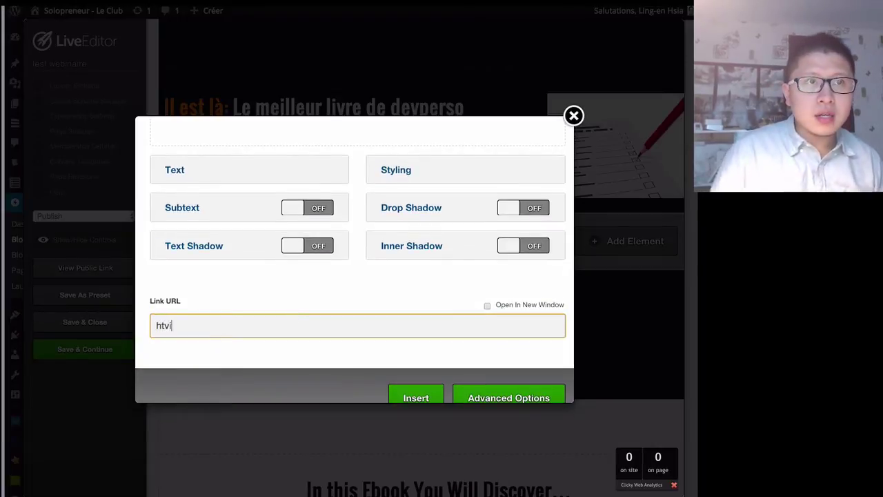
pyautogui.hotkey('ctrl', 'a')
pyautogui.write('http://vivredesonblog.com')
pyautogui.scroll(2, 249, 265)
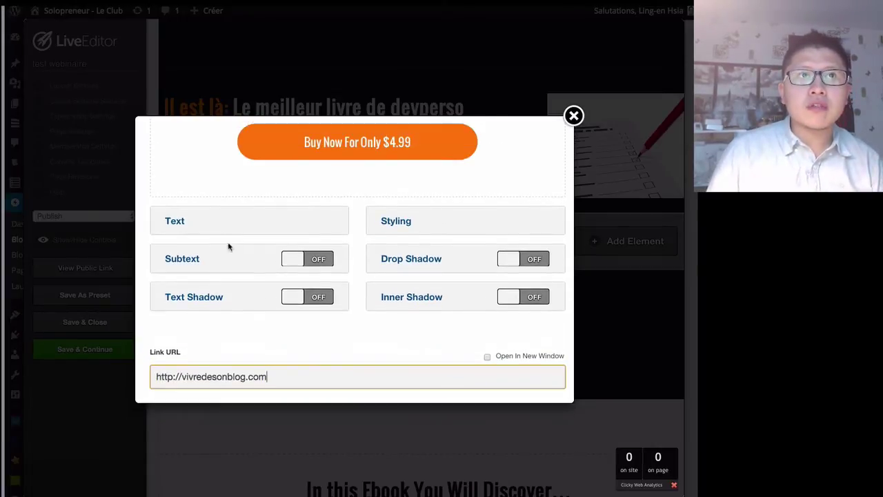
# Change the orange button's text to "GRATUIT" and insert the edited button into the page.
pyautogui.click(174, 222)
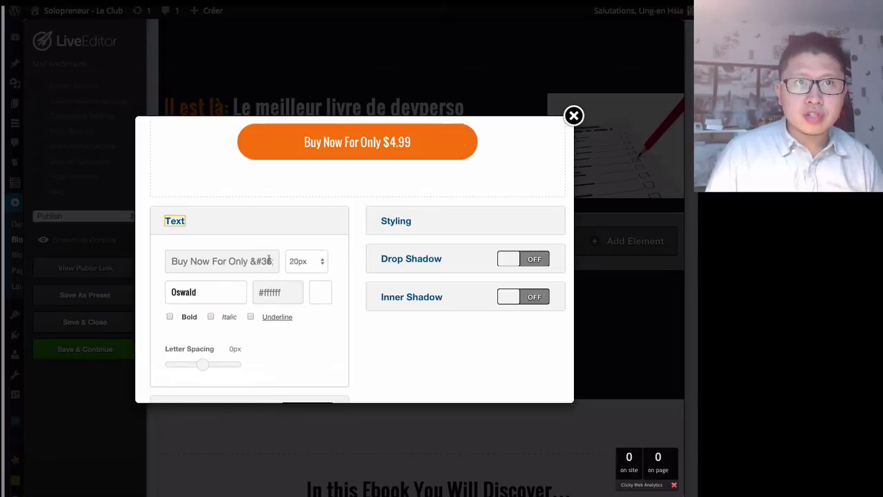
pyautogui.click(270, 260)
pyautogui.hotkey('ctrl', 'a')
pyautogui.write('GRATUIT')
pyautogui.scroll(-5, 370, 270)
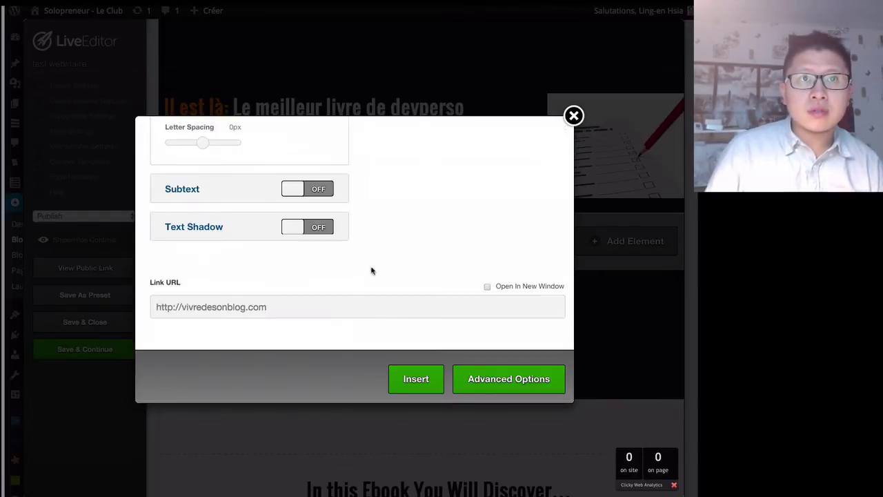
pyautogui.click(416, 378)
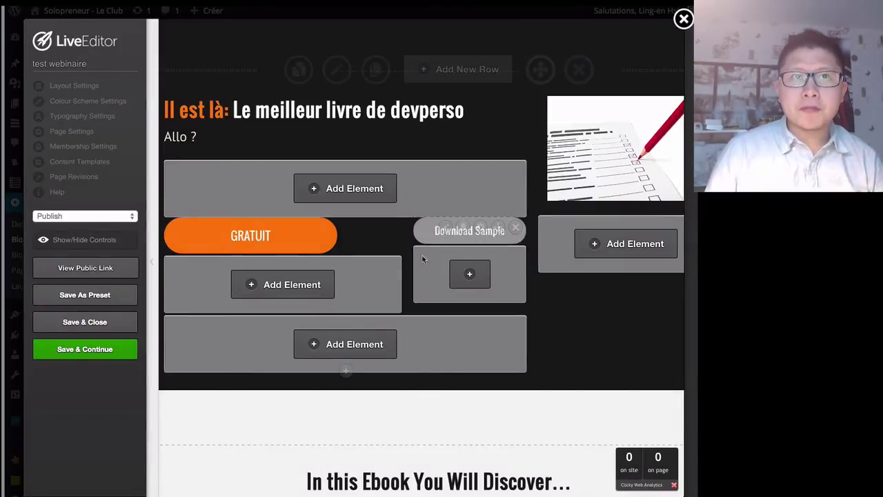
# Examine the page's rows in LiveEditor, from the logo header through the features and testimonial to the closing buy button.
pyautogui.scroll(-3, 420, 262)
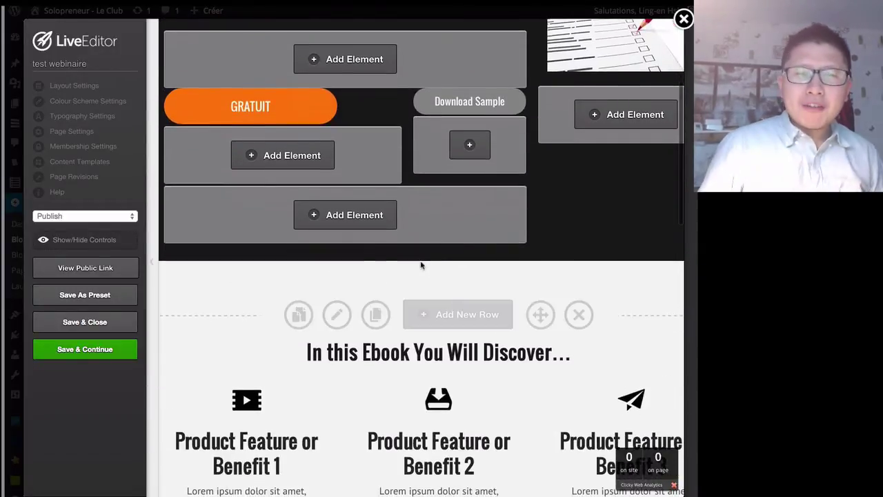
pyautogui.scroll(5, 421, 264)
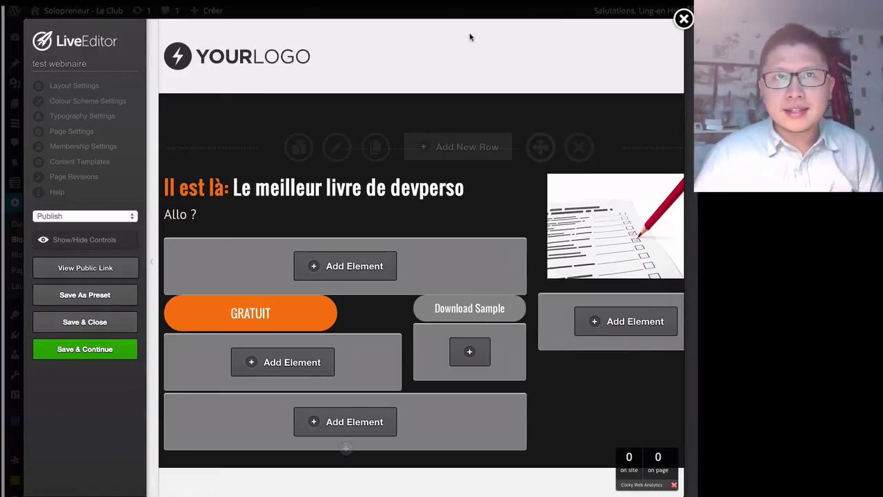
pyautogui.scroll(-5, 514, 254)
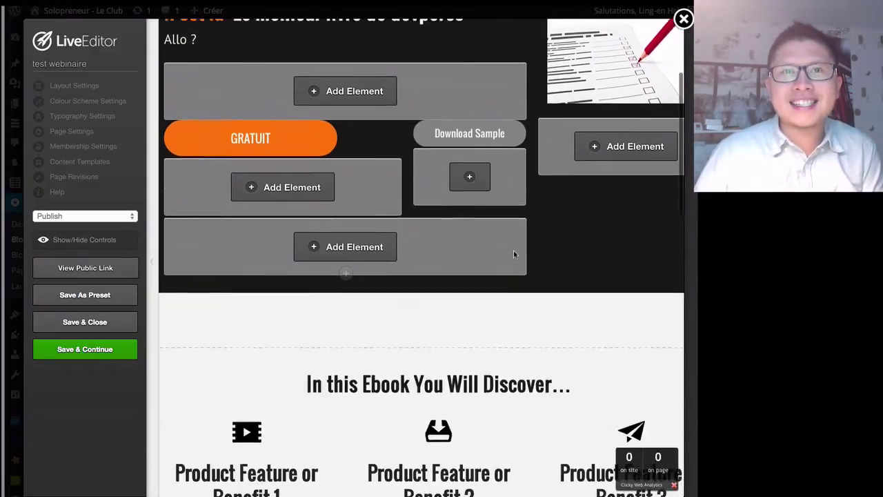
pyautogui.scroll(-1, 511, 256)
pyautogui.scroll(-3, 490, 295)
pyautogui.scroll(-3, 490, 296)
pyautogui.scroll(-10, 490, 298)
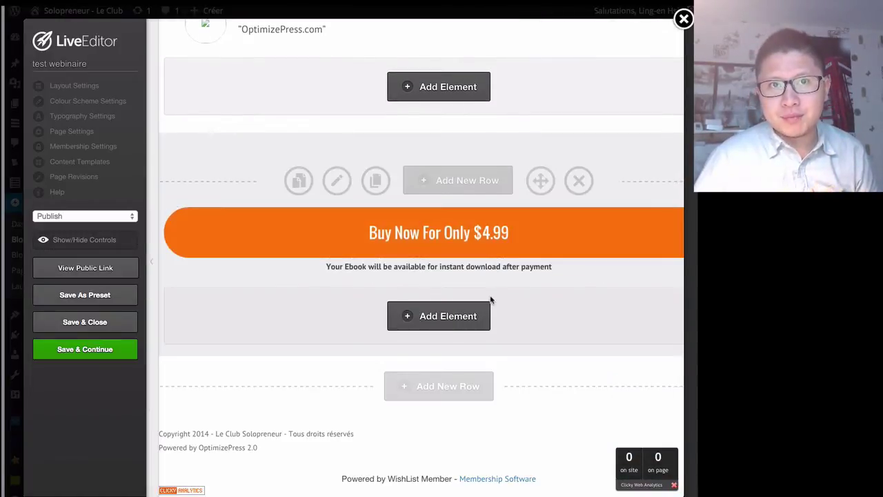
pyautogui.scroll(15, 491, 299)
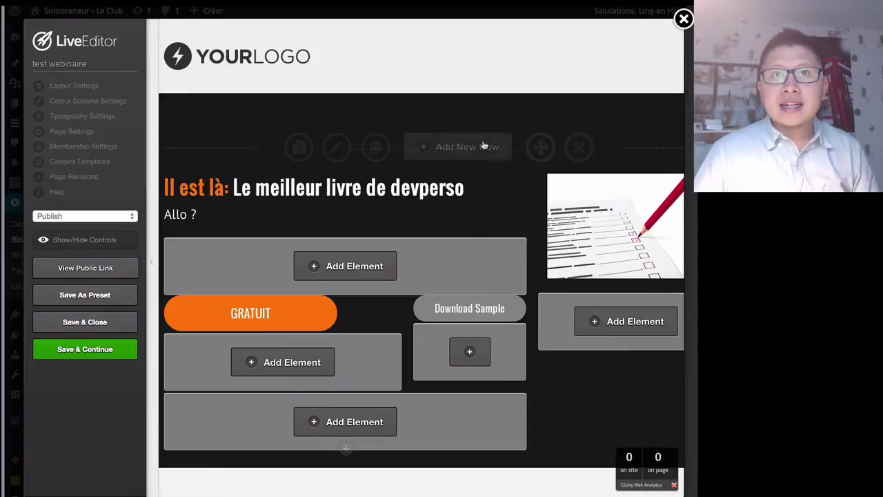
pyautogui.scroll(-1, 238, 145)
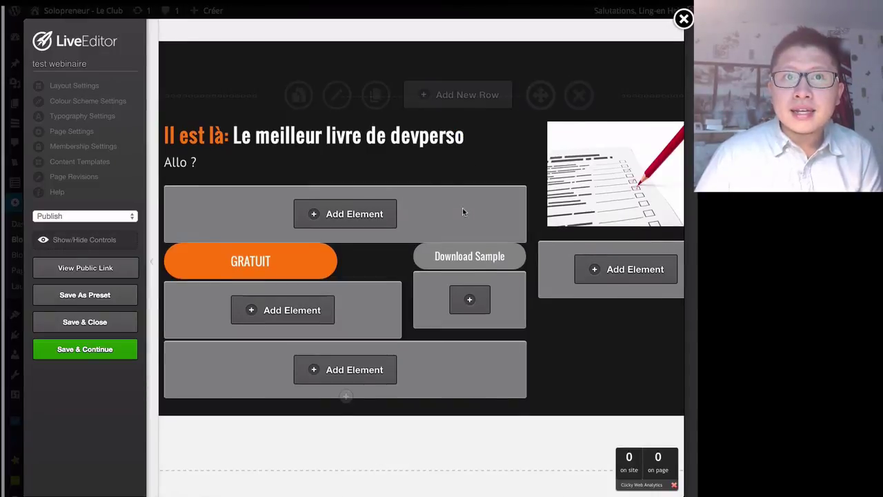
pyautogui.scroll(-3, 463, 212)
pyautogui.scroll(-2, 470, 211)
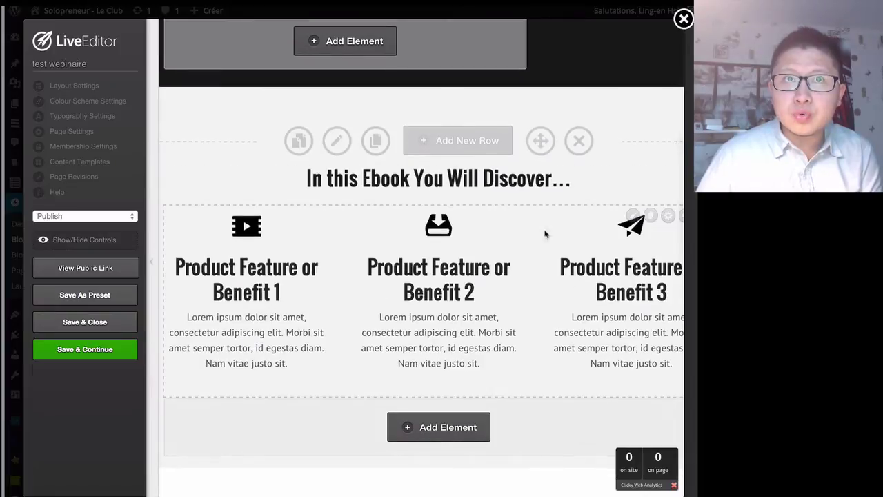
pyautogui.scroll(-1, 464, 247)
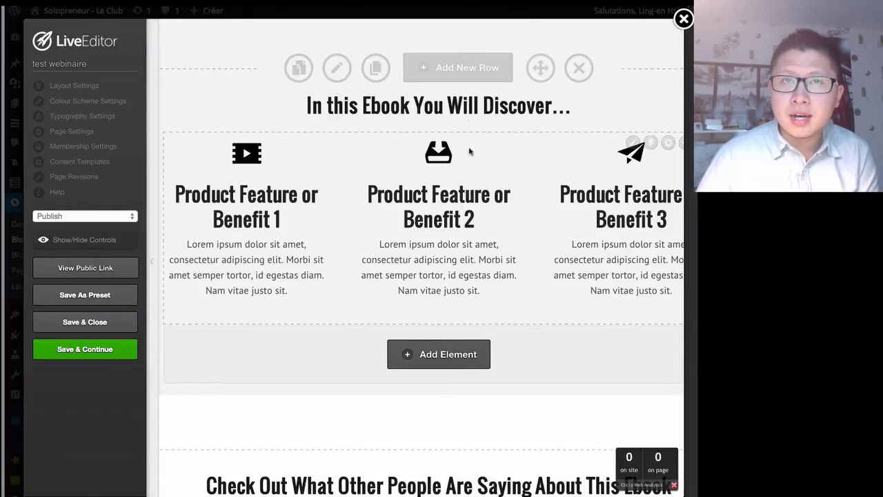
pyautogui.scroll(5, 467, 124)
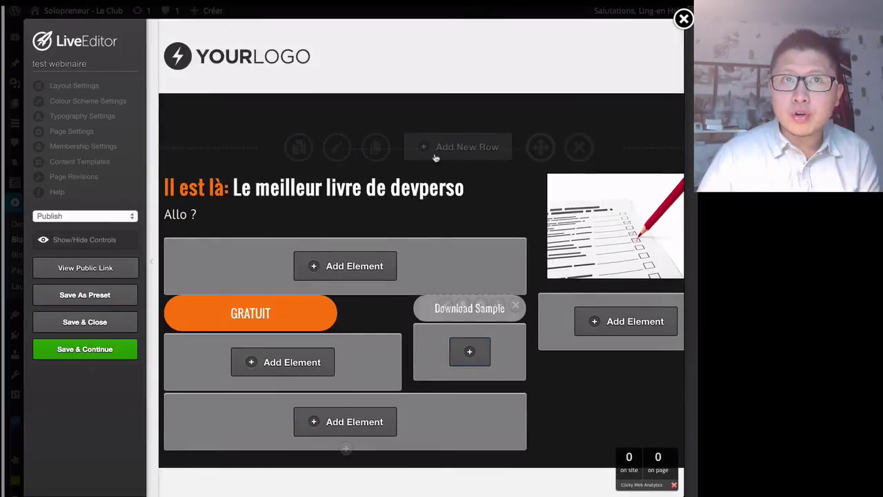
pyautogui.scroll(-5, 558, 181)
# Try repositioning the "In this Ebook You Will Discover…" row and the testimonial row with their move handles.
pyautogui.moveTo(484, 294)
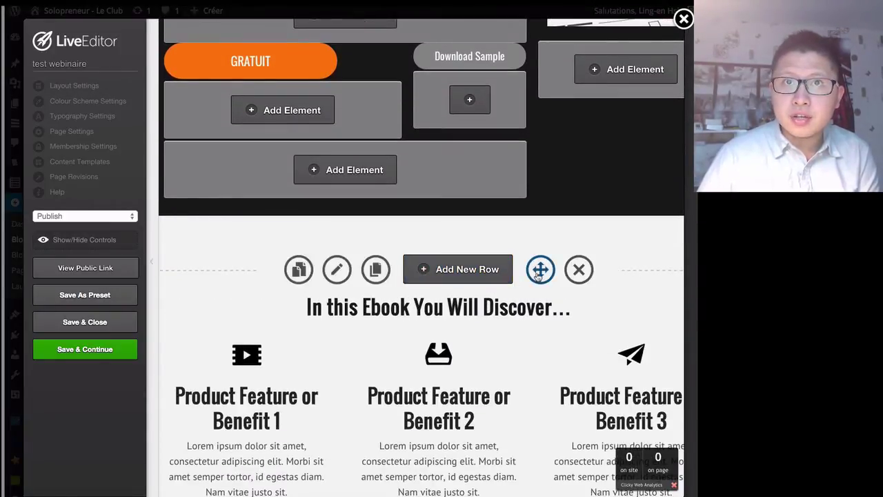
pyautogui.moveTo(540, 272)
pyautogui.mouseDown()
pyautogui.moveTo(543, 252)
pyautogui.moveTo(543, 286)
pyautogui.mouseUp()
pyautogui.scroll(-3, 542, 286)
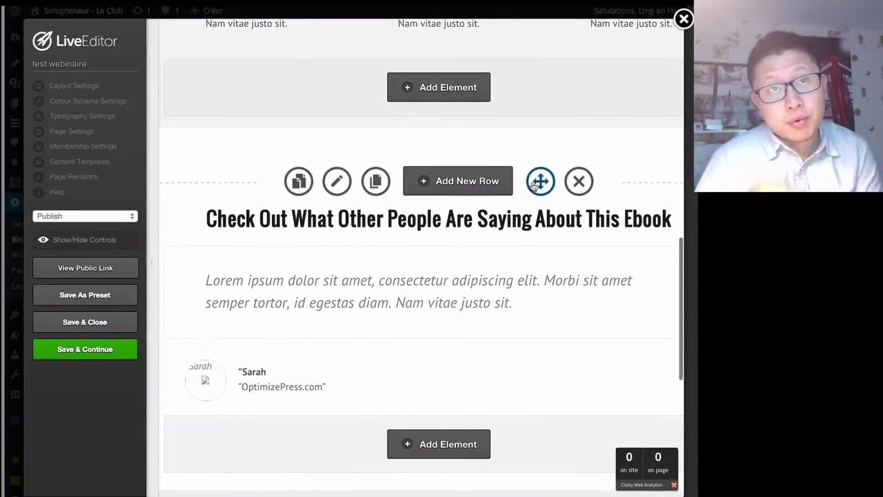
pyautogui.moveTo(535, 184); pyautogui.dragTo(539, 160)
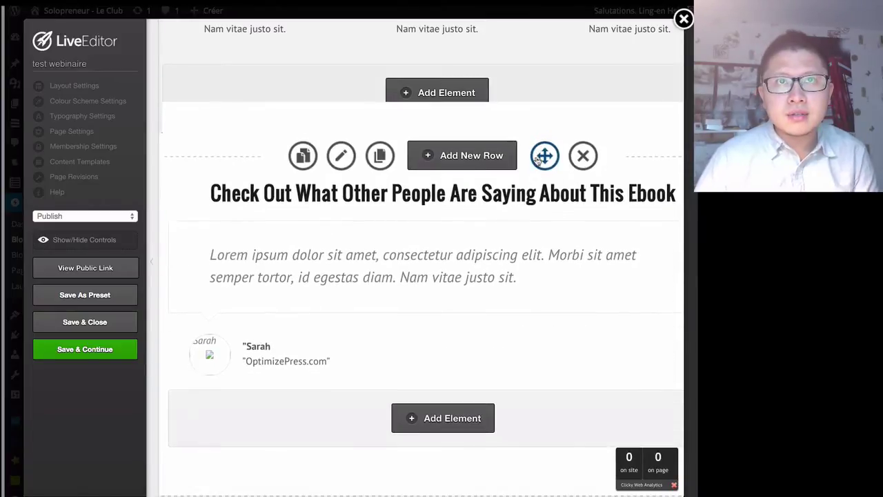
pyautogui.scroll(-5, 503, 202)
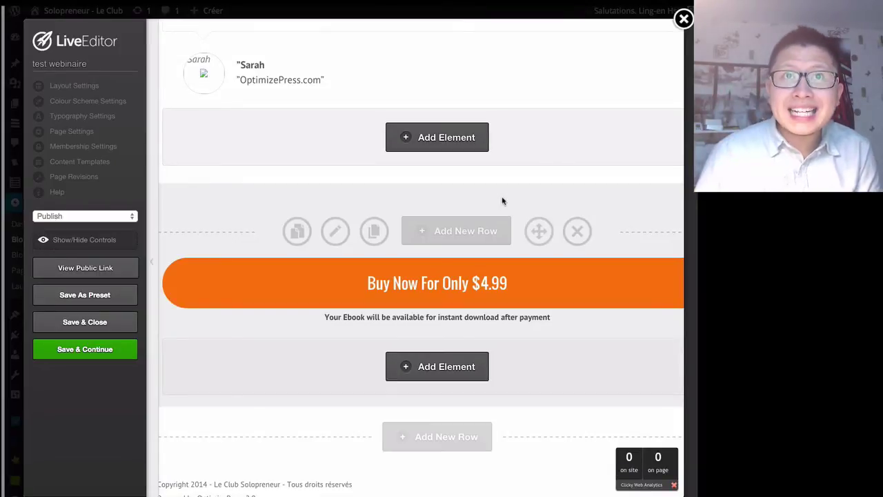
pyautogui.scroll(15, 502, 201)
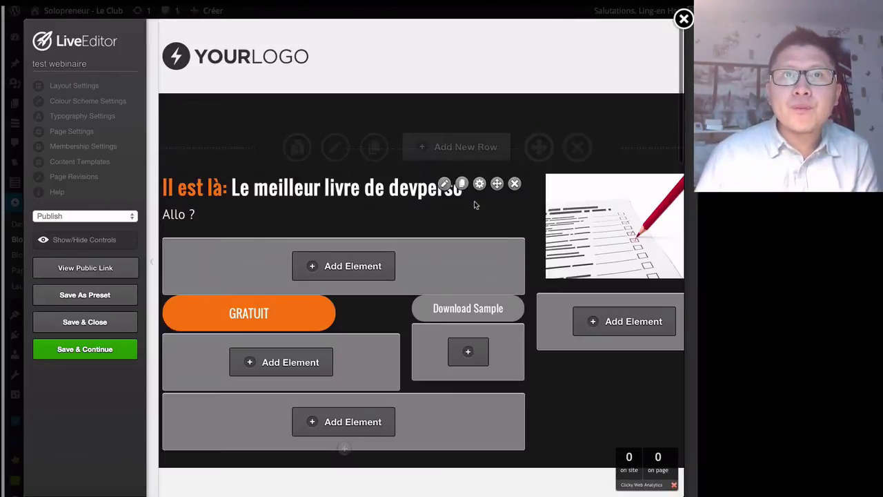
# View the elements that can be inserted below the product features, and close the list without adding one.
pyautogui.scroll(-1, 469, 205)
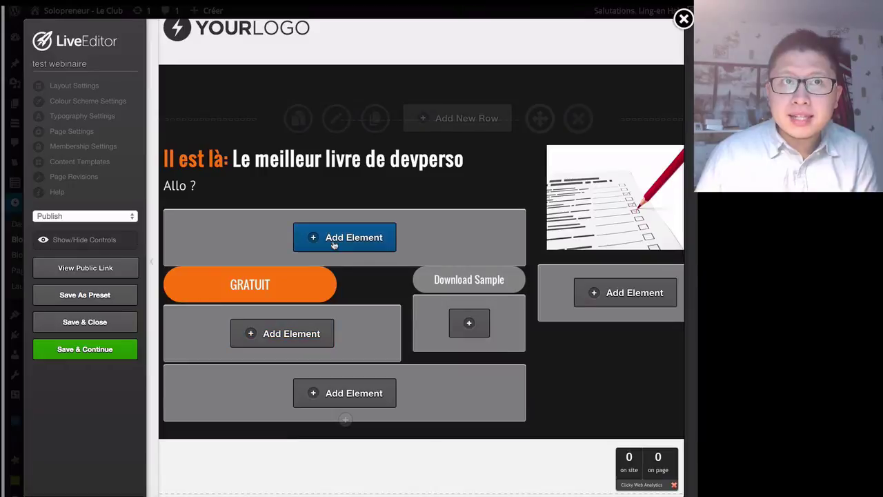
pyautogui.scroll(-5, 360, 273)
pyautogui.scroll(-7, 407, 289)
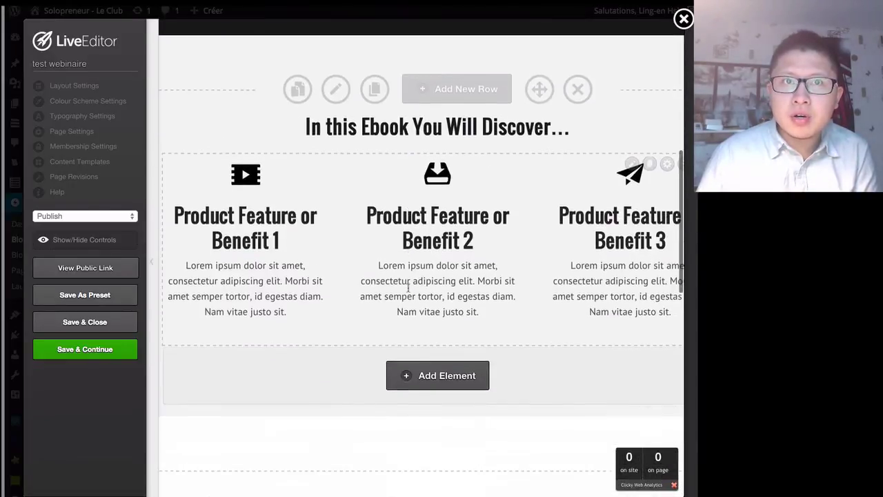
pyautogui.click(447, 370)
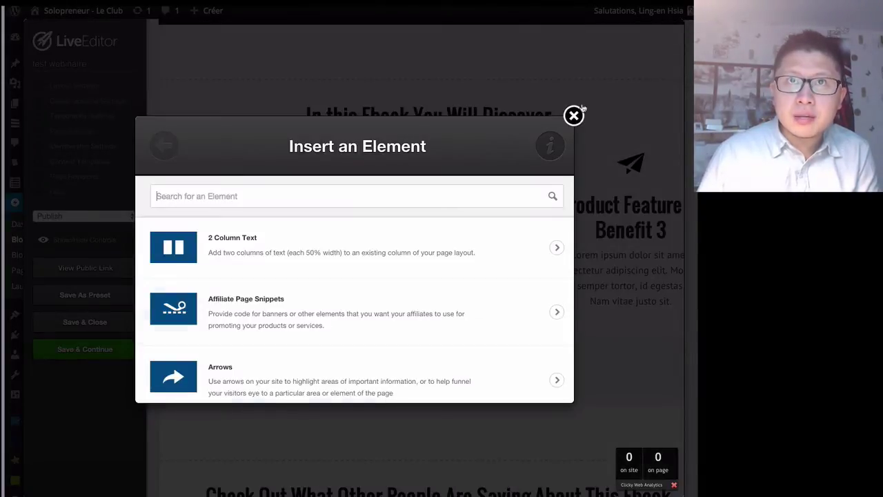
pyautogui.click(574, 116)
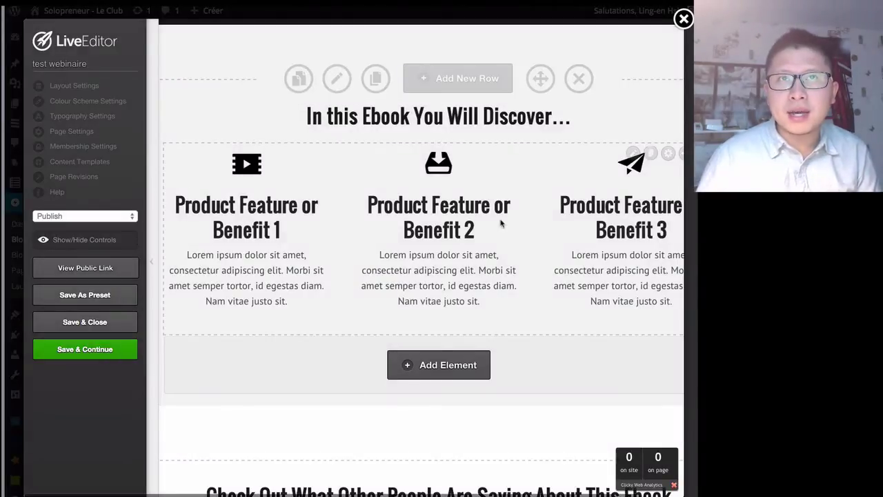
# Open the product features block under "In this Ebook You Will Discover…" for editing and set its columns to 4.
pyautogui.scroll(10, 501, 223)
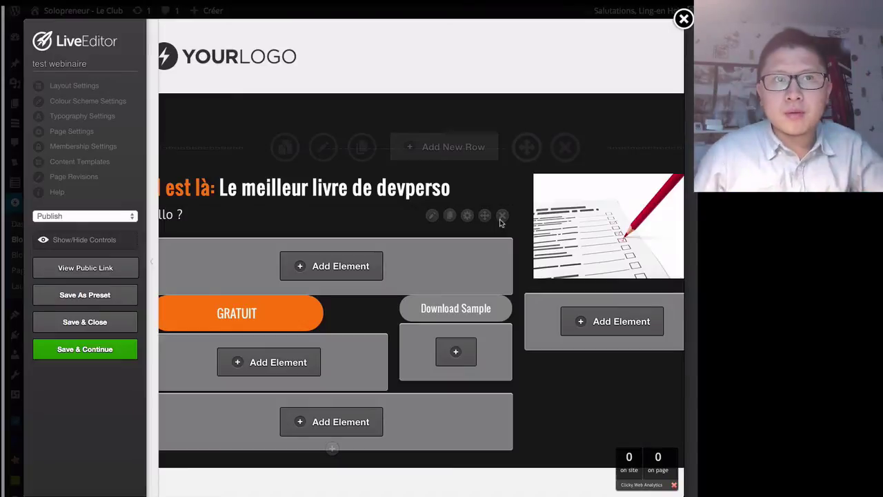
pyautogui.hscroll(-1, 499, 225)
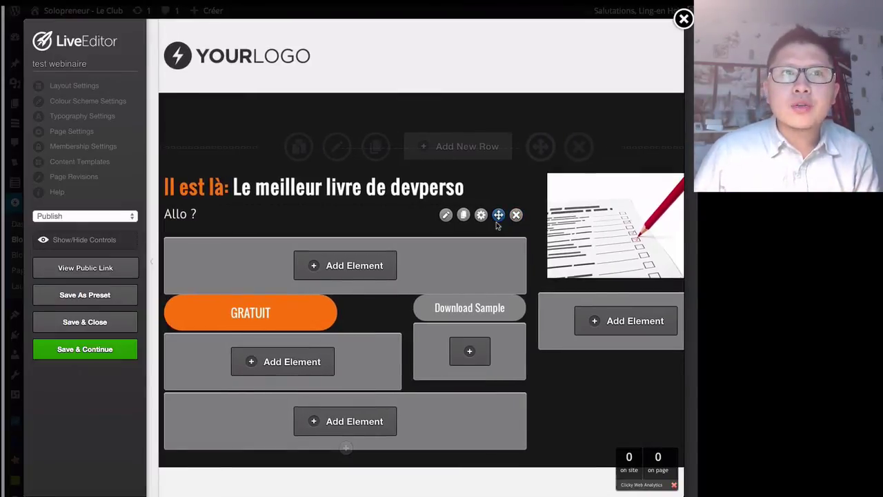
pyautogui.scroll(-2, 497, 226)
pyautogui.scroll(-4, 498, 225)
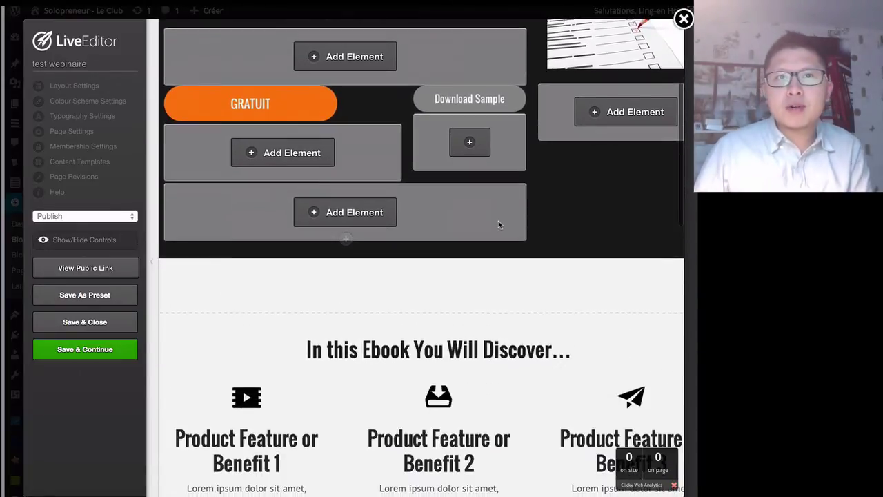
pyautogui.scroll(-1, 499, 224)
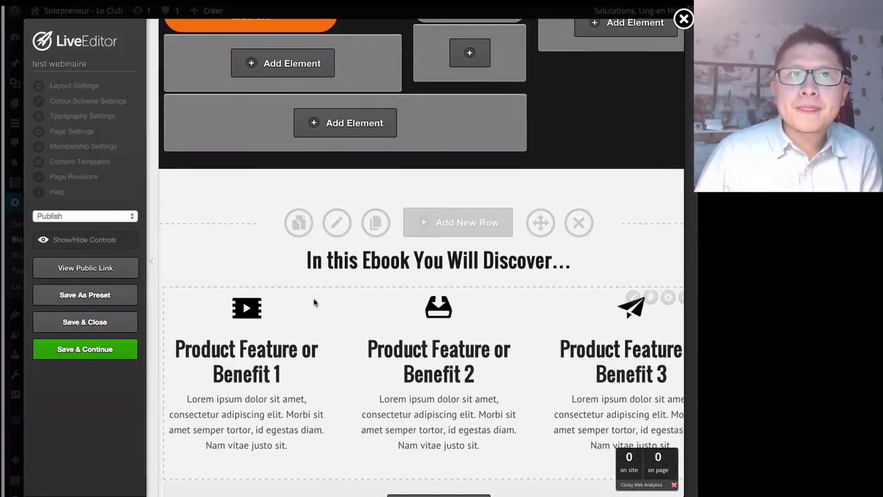
pyautogui.hscroll(2, 468, 305)
pyautogui.hscroll(1, 467, 305)
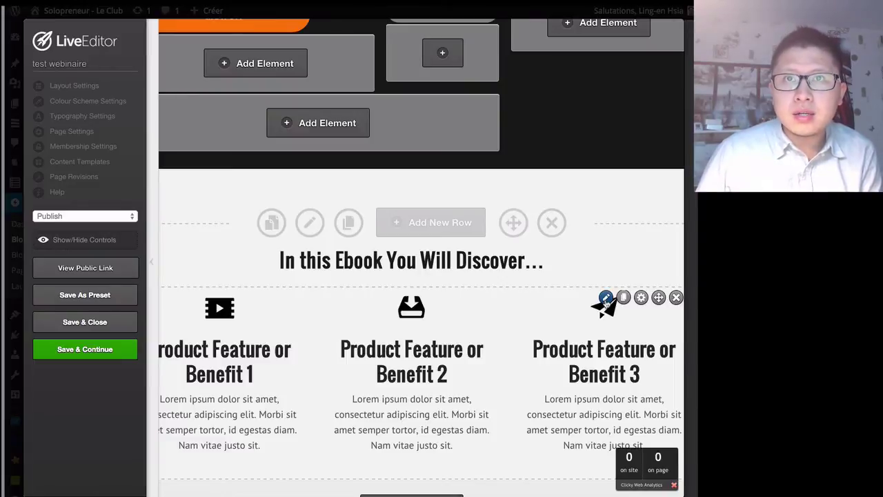
pyautogui.click(606, 298)
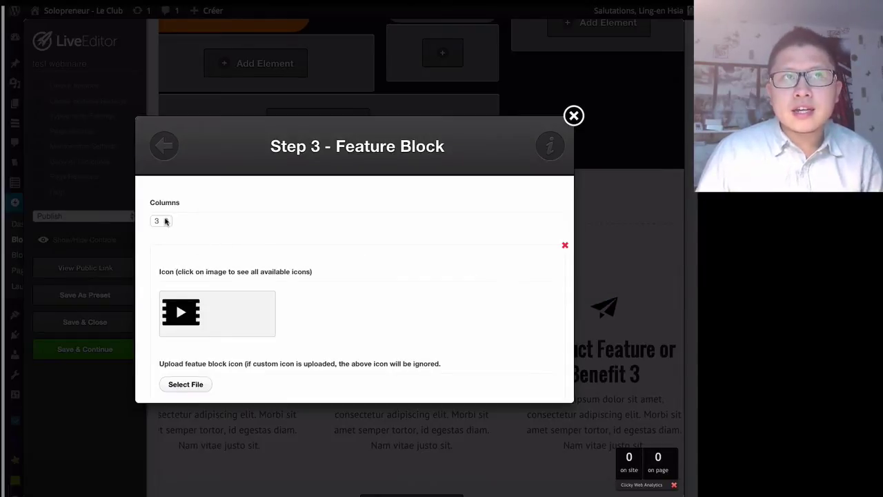
pyautogui.click(165, 221)
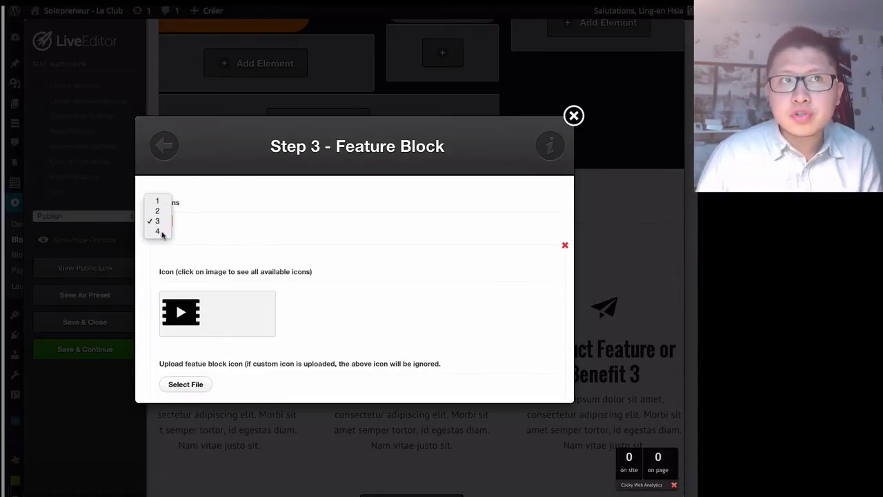
pyautogui.click(163, 234)
# Add a fourth feature titled "test" to the feature block and insert the updated block into the page.
pyautogui.scroll(-3, 211, 242)
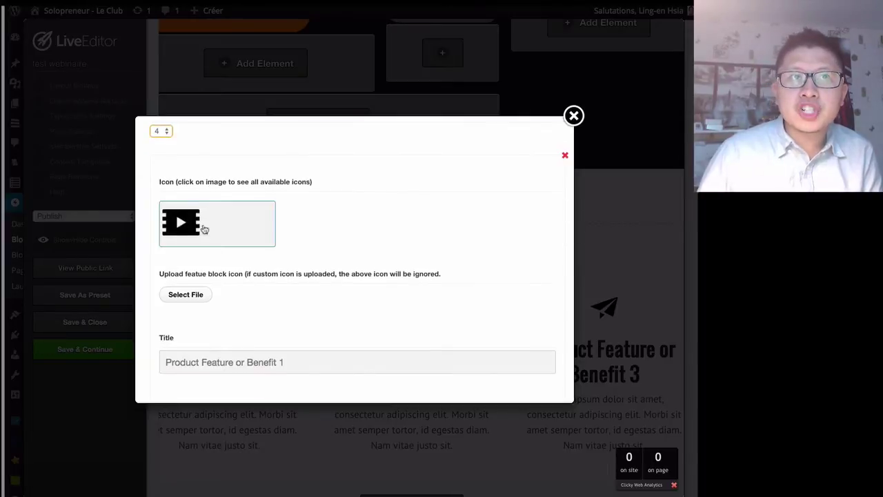
pyautogui.scroll(-2, 204, 228)
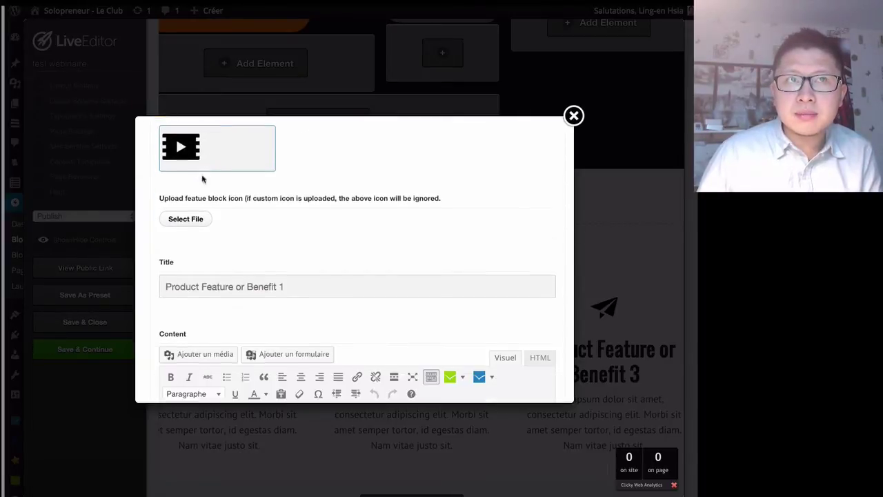
pyautogui.scroll(-7, 222, 283)
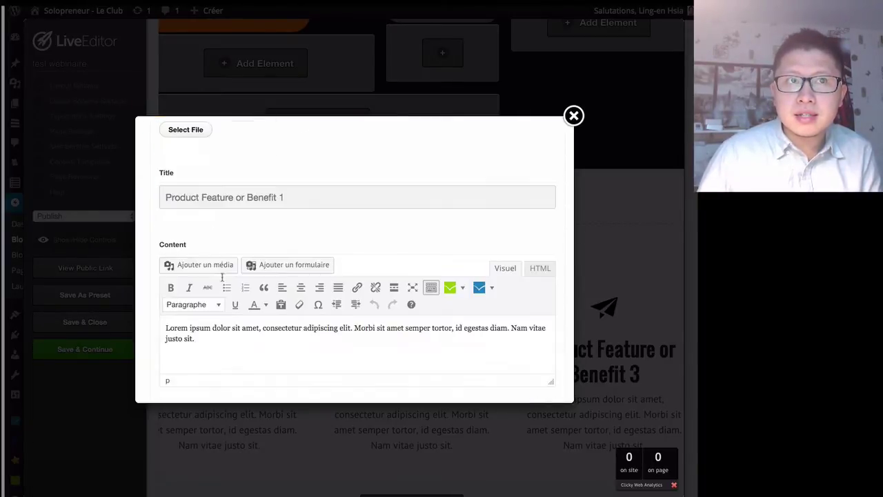
pyautogui.scroll(-20, 222, 284)
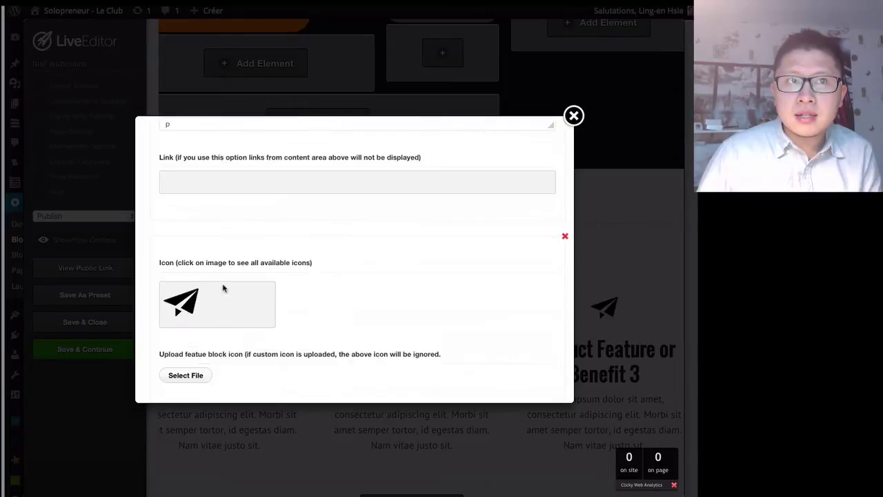
pyautogui.scroll(-1, 223, 293)
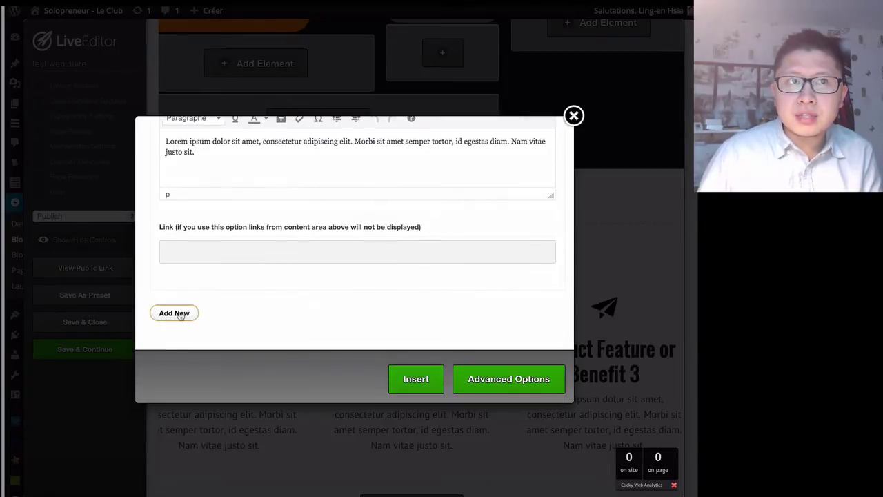
pyautogui.click(182, 313)
pyautogui.scroll(-4, 196, 312)
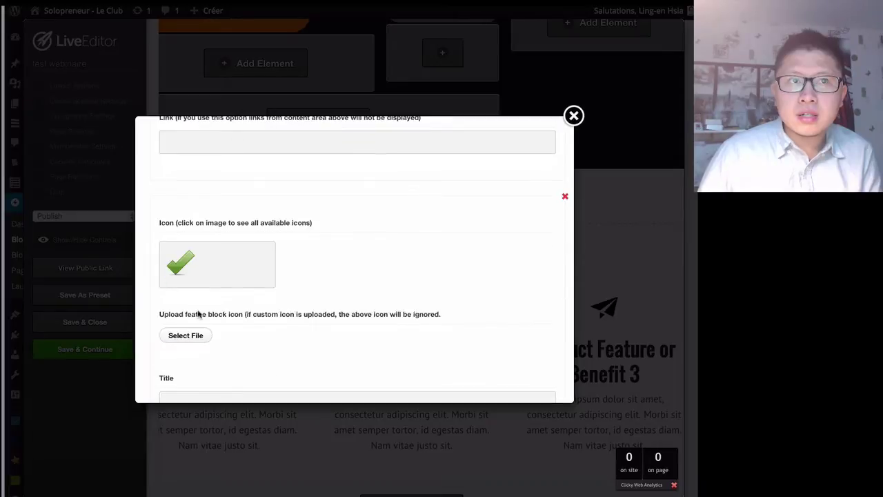
pyautogui.scroll(-4, 203, 318)
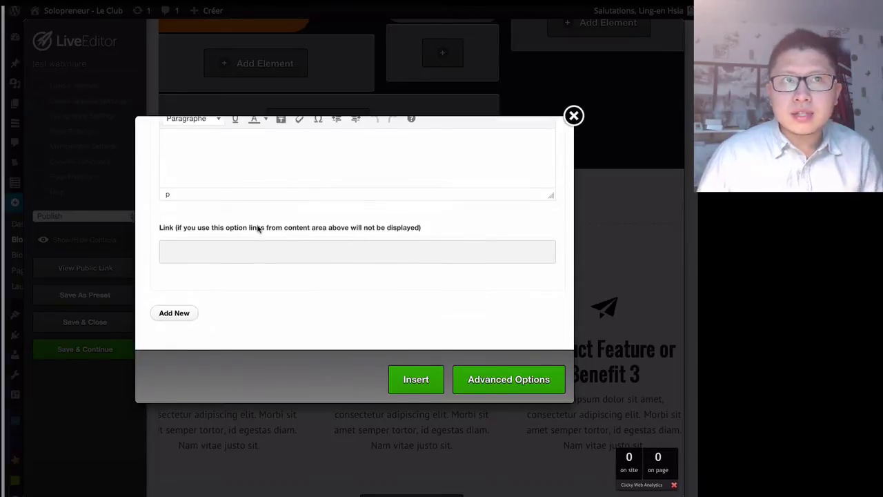
pyautogui.scroll(5, 258, 229)
pyautogui.click(230, 178)
pyautogui.write('test')
pyautogui.scroll(-5, 247, 327)
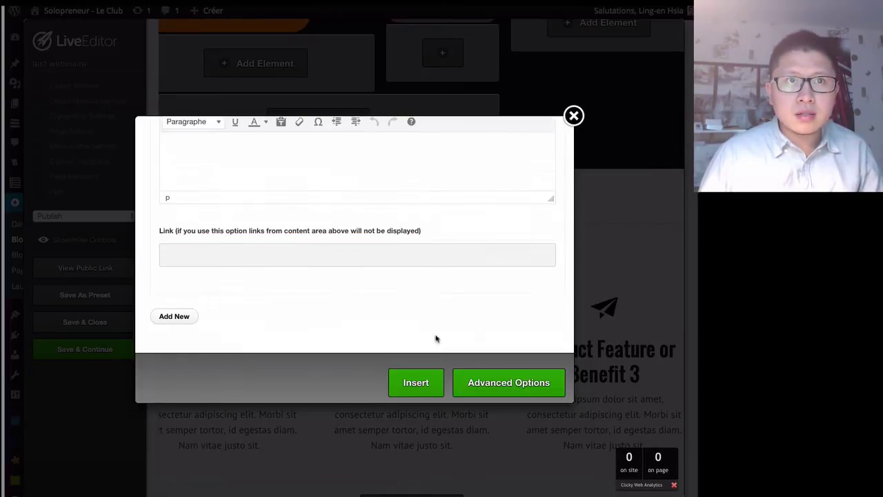
pyautogui.click(418, 379)
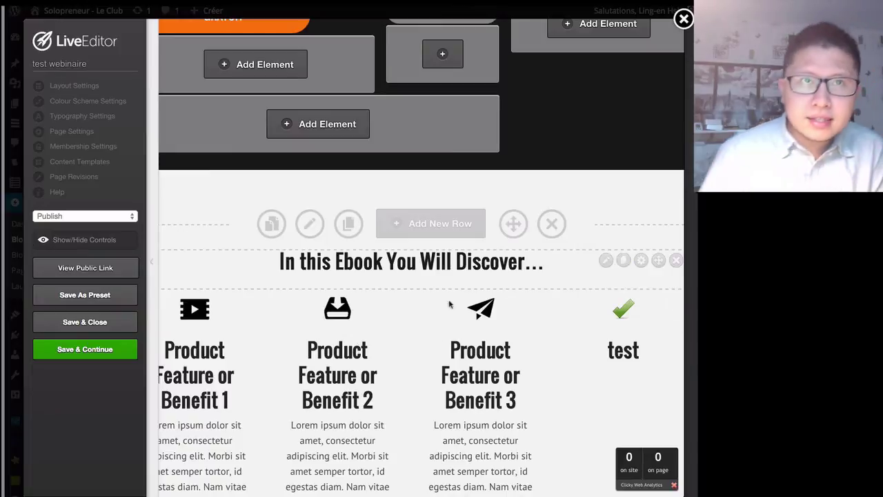
pyautogui.scroll(-10, 613, 311)
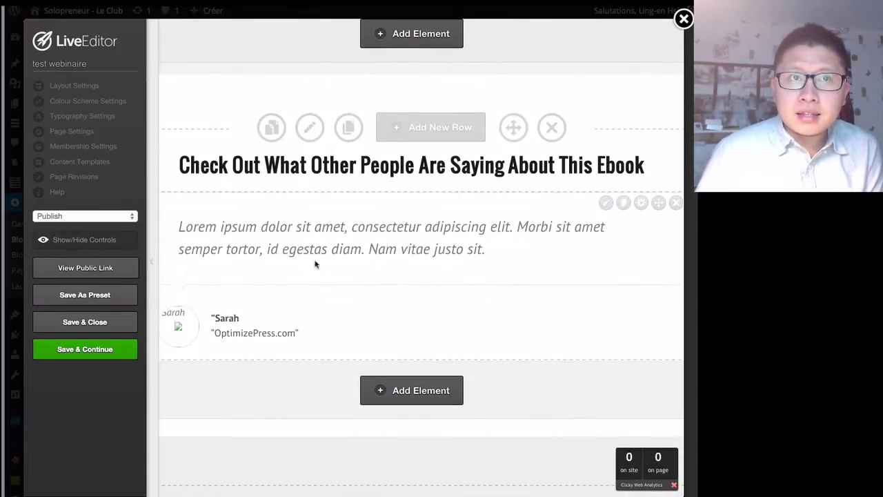
pyautogui.click(606, 202)
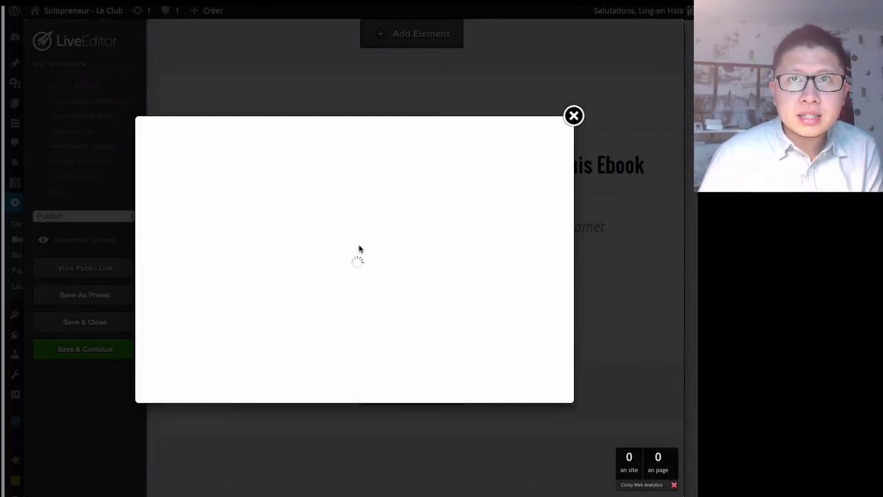
pyautogui.scroll(-5, 323, 257)
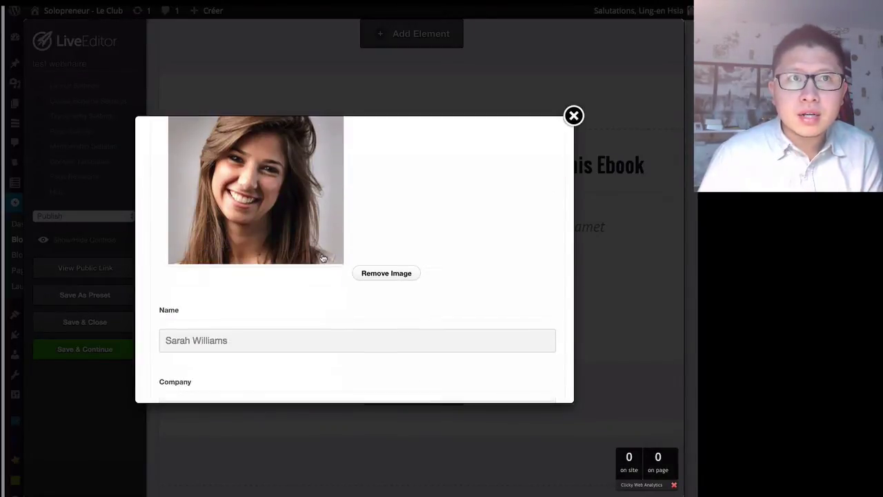
pyautogui.scroll(-2, 322, 257)
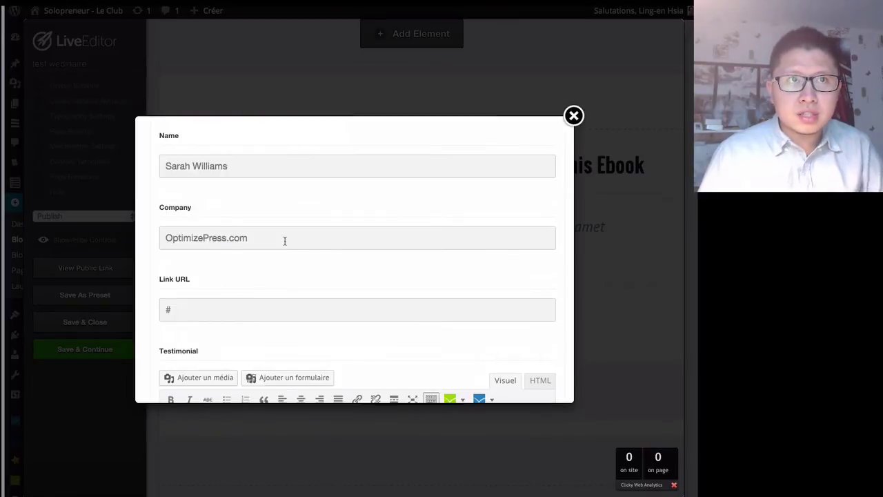
pyautogui.tripleClick(292, 238)
pyautogui.write('http://vivredesonblog.com')
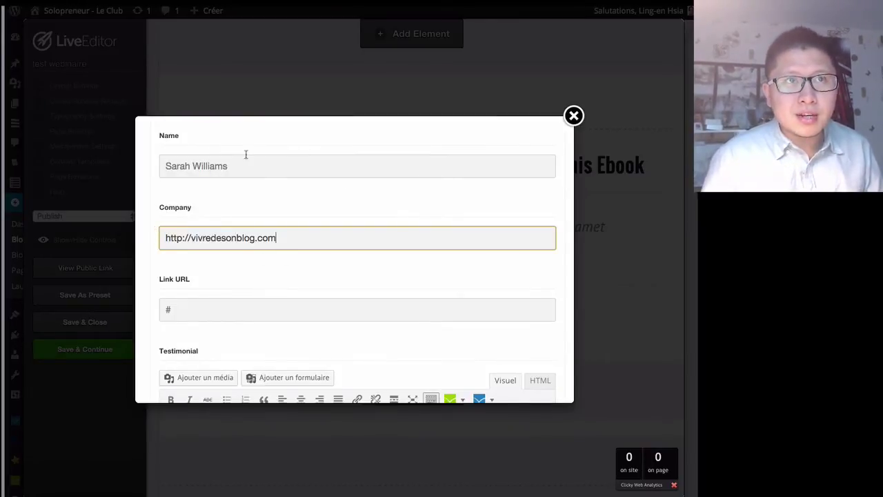
pyautogui.hotkey('shift', 'Tab')
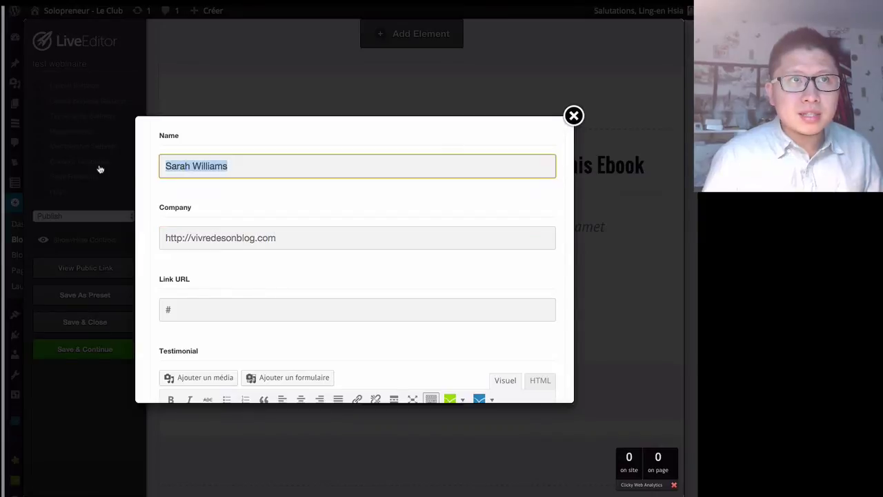
pyautogui.write('Je suis sur fotolia.com')
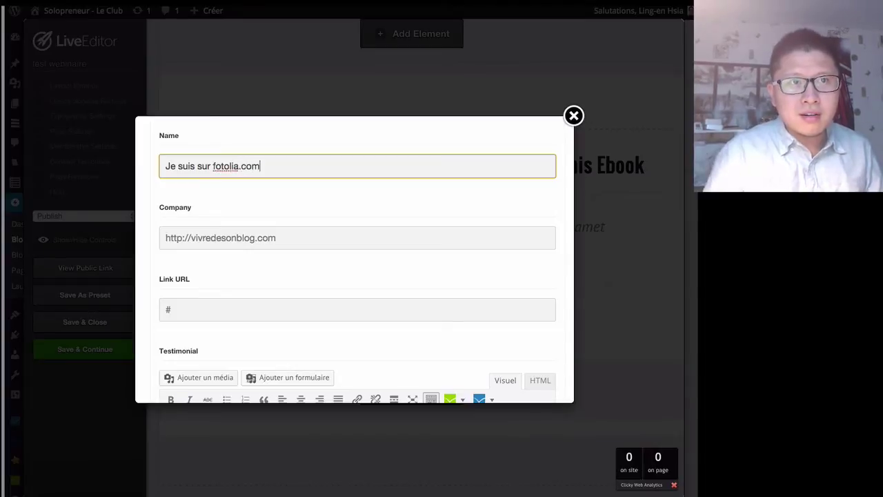
# Move the testimonial's web address from the company to the link URL, and set the company to "Vivredesonblog.com".
pyautogui.scroll(-3, 354, 262)
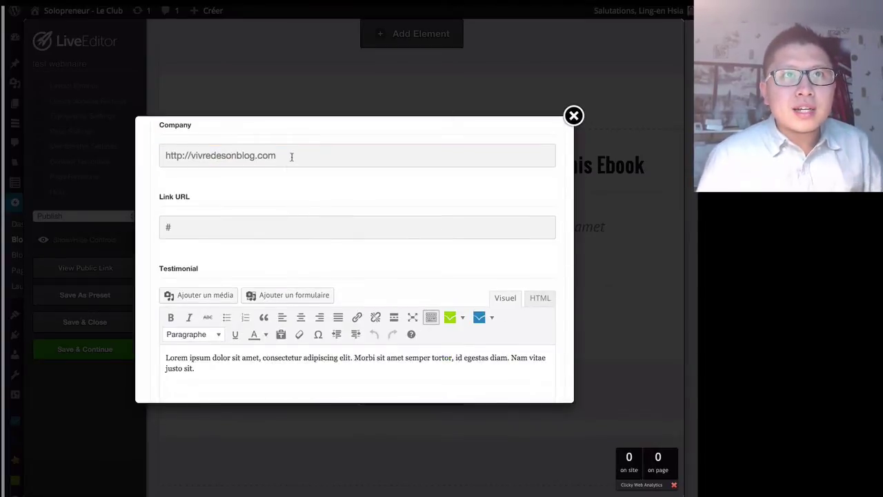
pyautogui.moveTo(291, 157); pyautogui.dragTo(105, 158)
pyautogui.hotkey('ctrl', 'x')
pyautogui.doubleClick(197, 225)
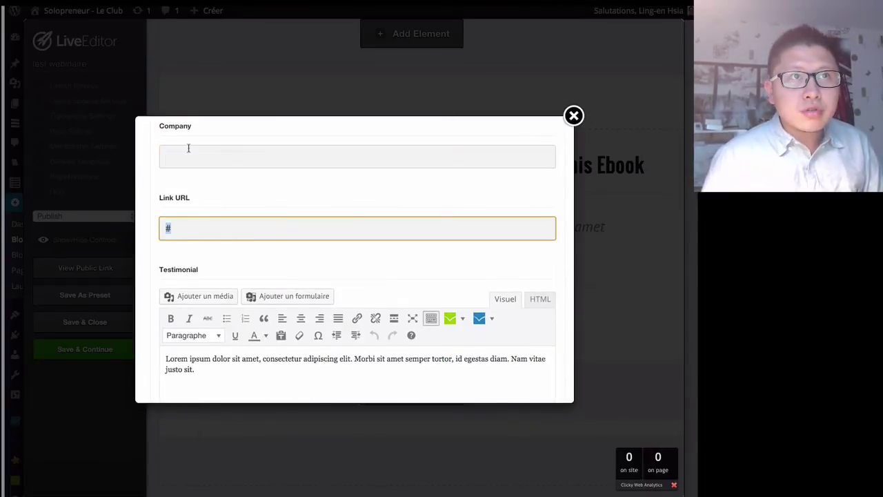
pyautogui.hotkey('ctrl', 'v')
pyautogui.click(185, 157)
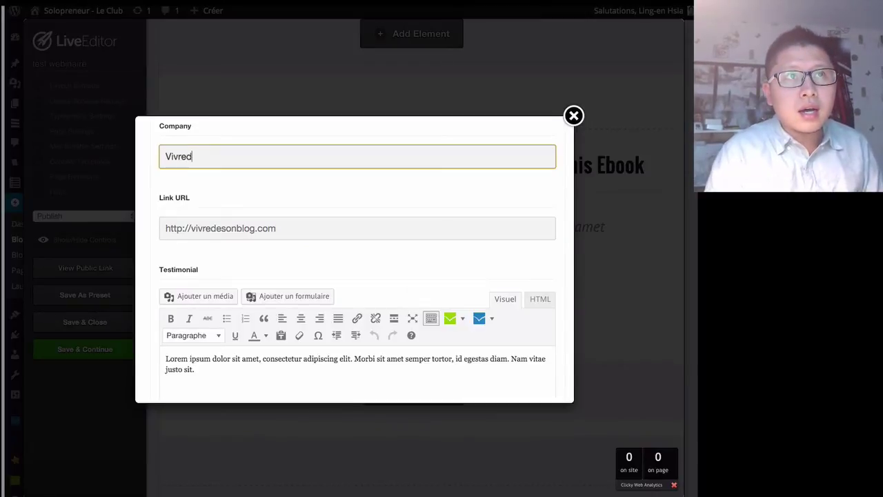
pyautogui.write('Vivredesonblog.com')
# Replace the testimonial text with "C'est super !" and insert the updated testimonial into the page.
pyautogui.scroll(1, 169, 338)
pyautogui.moveTo(204, 376); pyautogui.dragTo(102, 349)
pyautogui.write("C'est super !")
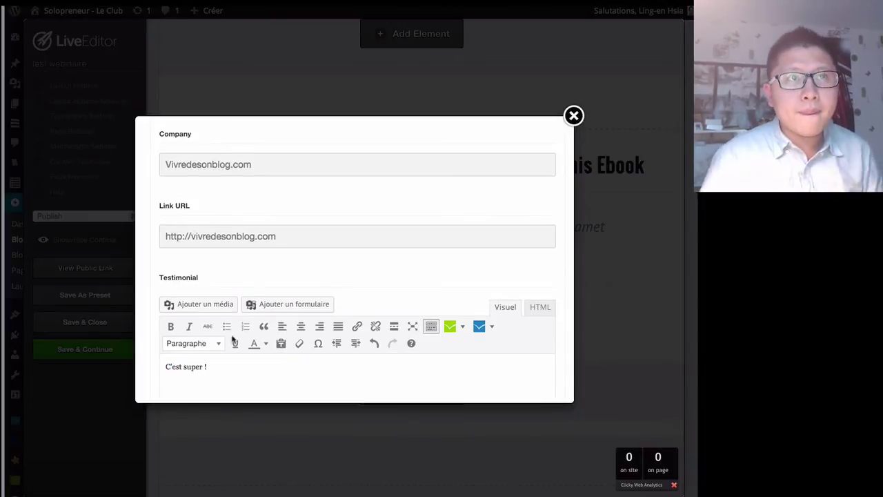
pyautogui.scroll(-3, 317, 352)
pyautogui.click(431, 377)
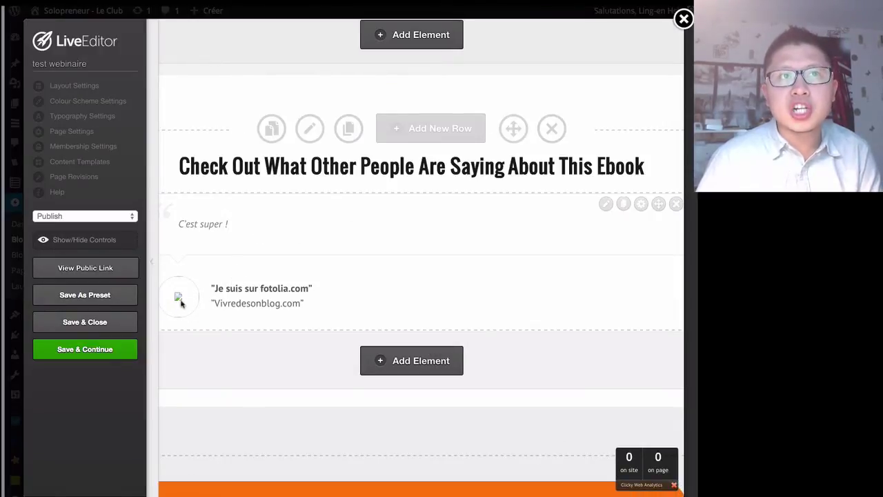
# Examine the edited page from the testimonial and closing buy button back up to the logo header and headline row.
pyautogui.scroll(-4, 292, 339)
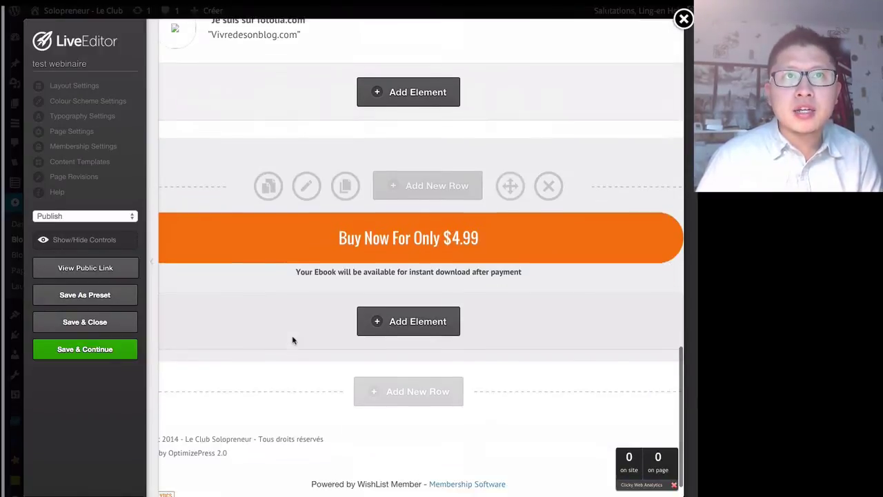
pyautogui.scroll(2, 343, 216)
pyautogui.scroll(1, 343, 216)
pyautogui.scroll(-2, 329, 278)
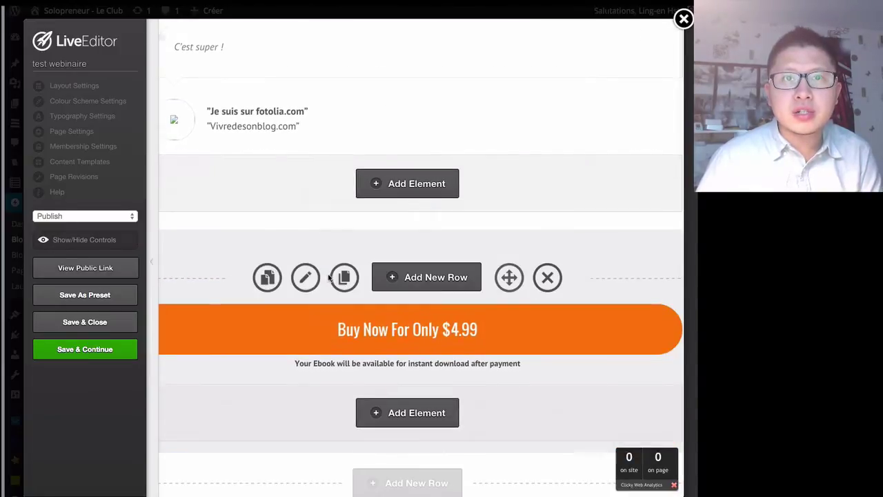
pyautogui.scroll(-1, 329, 278)
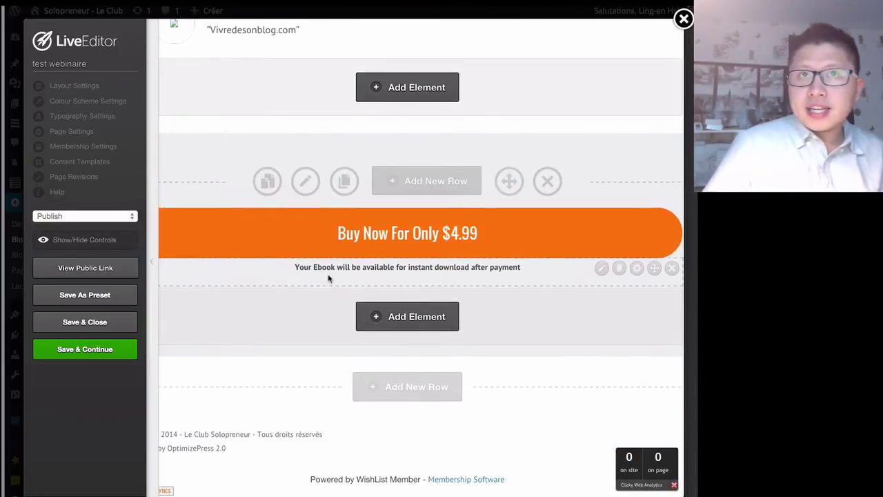
pyautogui.scroll(10, 329, 279)
pyautogui.hscroll(-1, 329, 278)
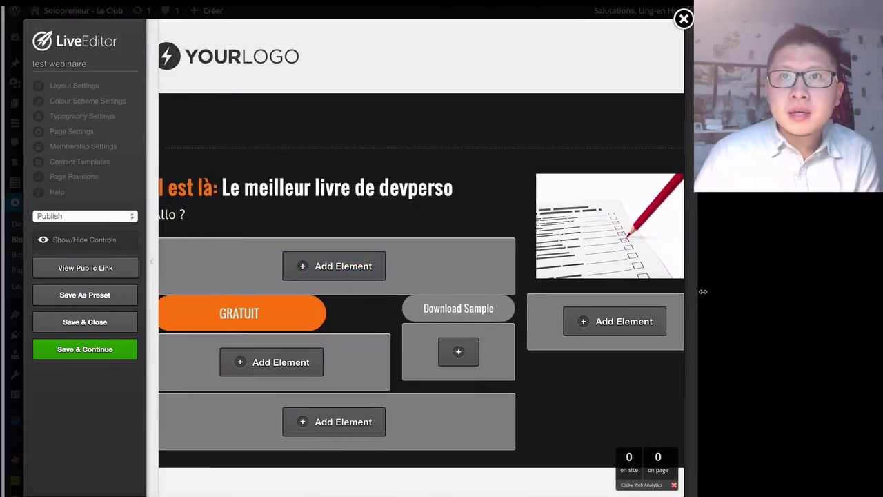
pyautogui.hscroll(-1, 733, 300)
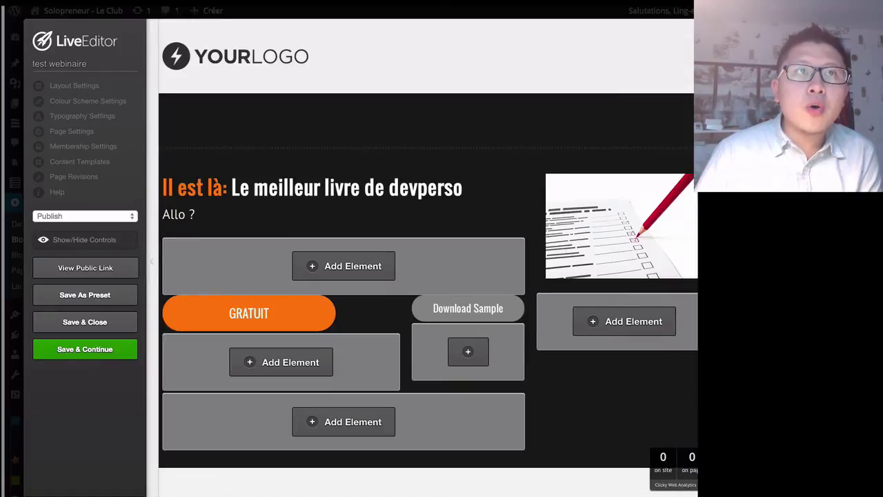
pyautogui.hscroll(1, 262, 91)
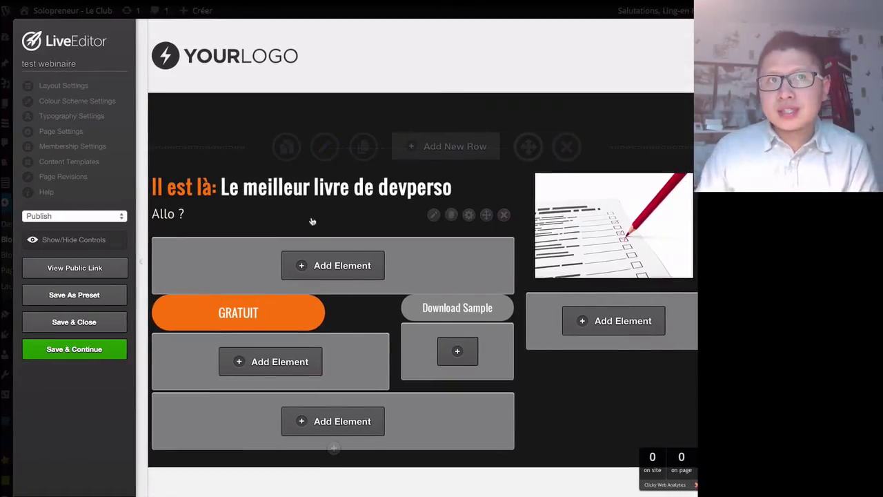
pyautogui.scroll(-2, 307, 216)
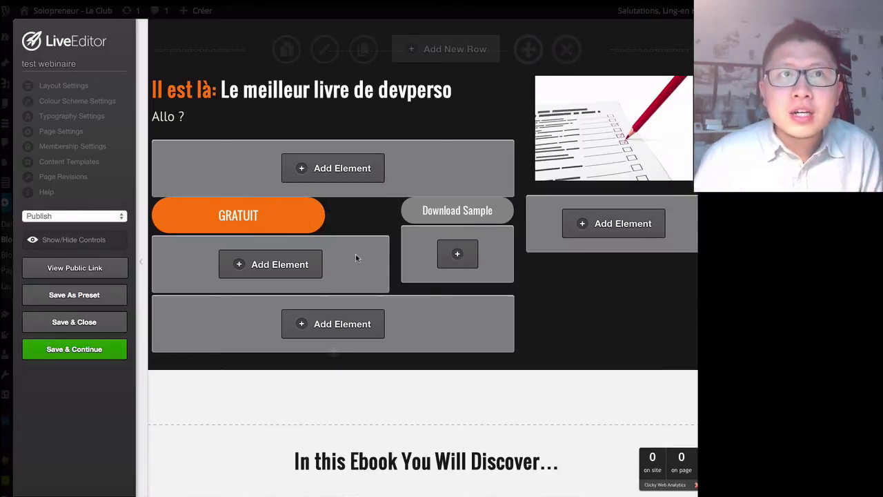
# Clone the whole headline row with its texts, image and buttons.
pyautogui.scroll(-1, 348, 260)
pyautogui.scroll(3, 348, 259)
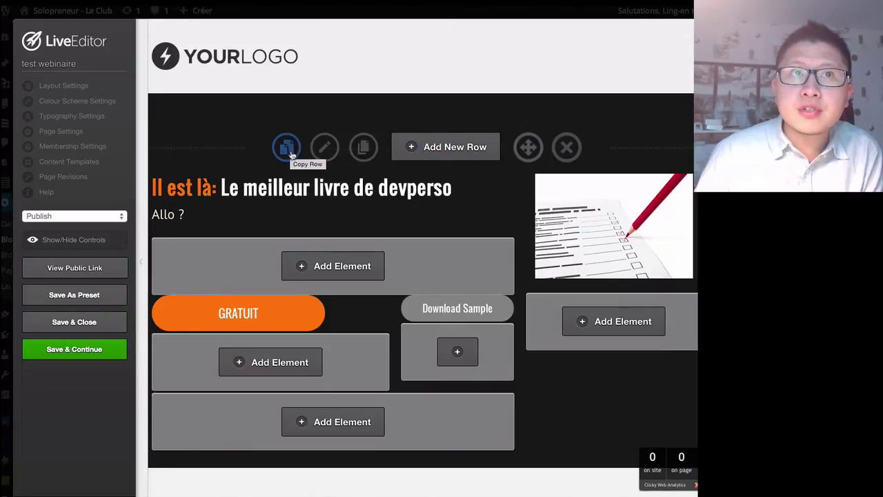
pyautogui.click(365, 149)
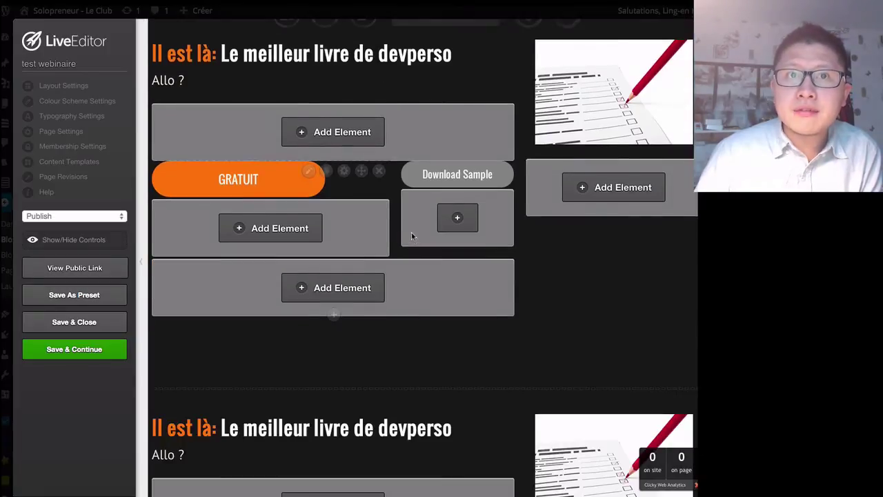
pyautogui.scroll(-2, 422, 330)
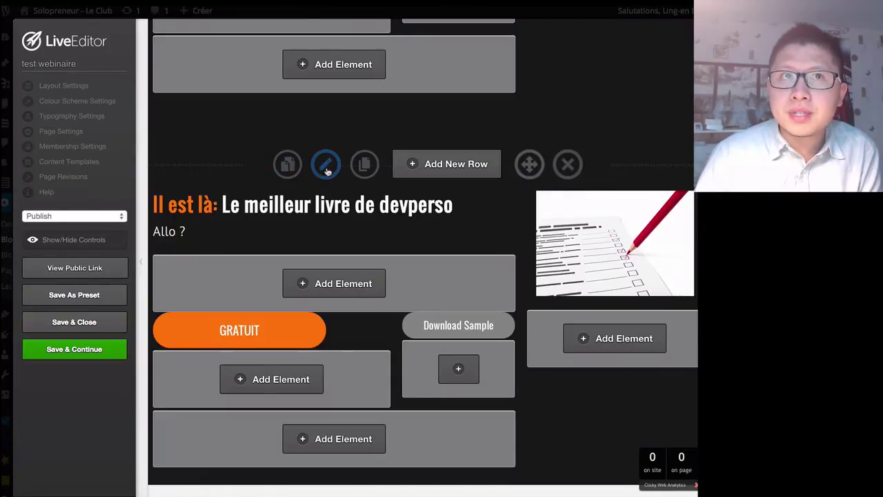
# Delete the cloned headline row beneath the original one.
pyautogui.click(569, 166)
pyautogui.click(470, 134)
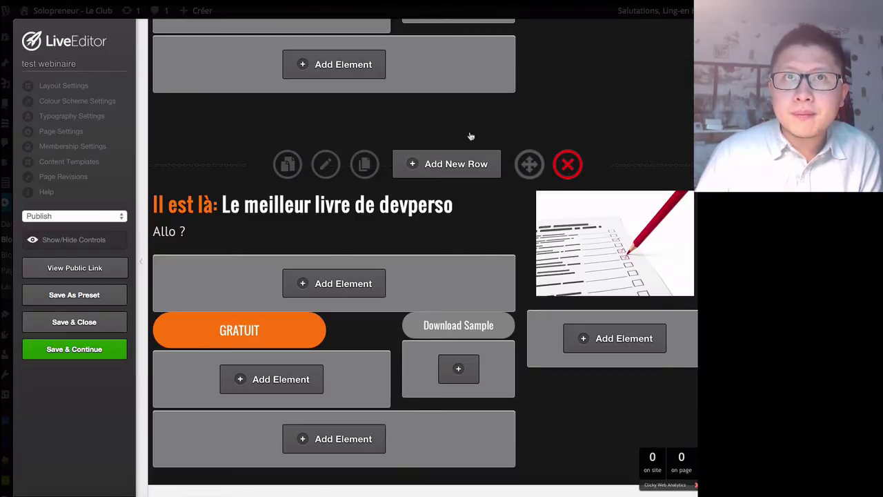
pyautogui.scroll(5, 470, 136)
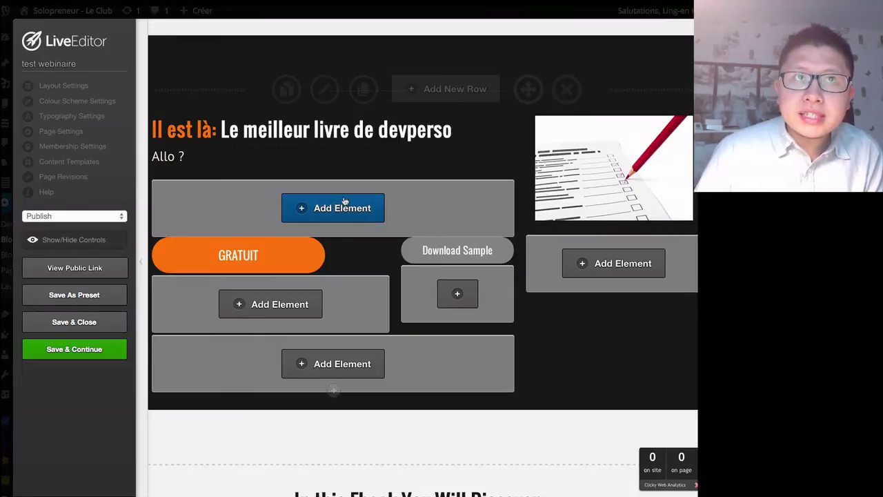
pyautogui.scroll(1, 348, 199)
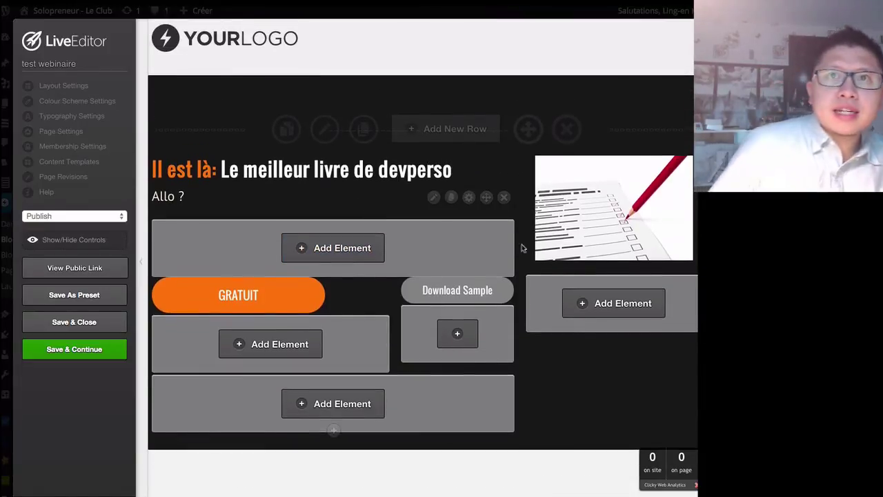
# Start adding an element under the pencil image, view the Bullet Block styles, and return to the element list.
pyautogui.click(616, 310)
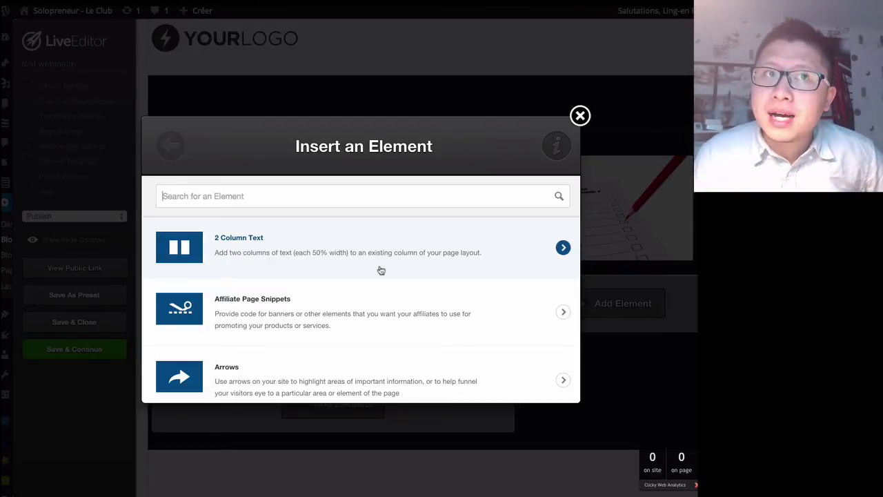
pyautogui.scroll(-1, 381, 266)
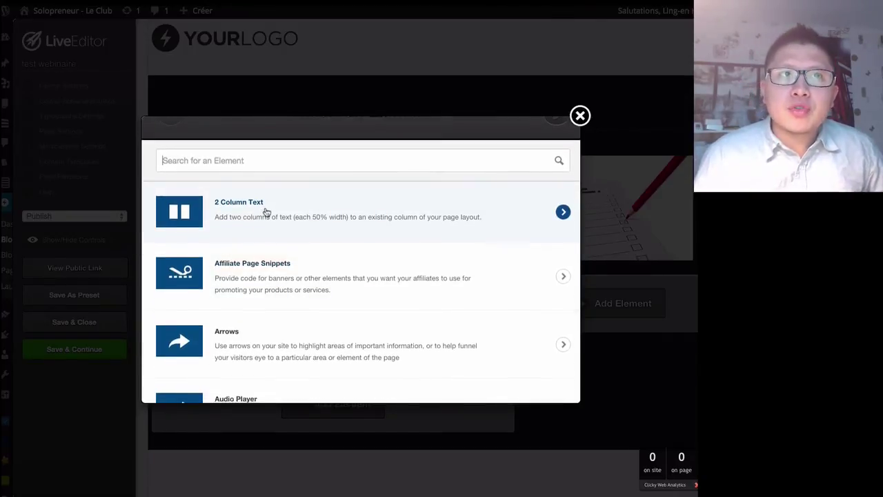
pyautogui.scroll(-5, 266, 214)
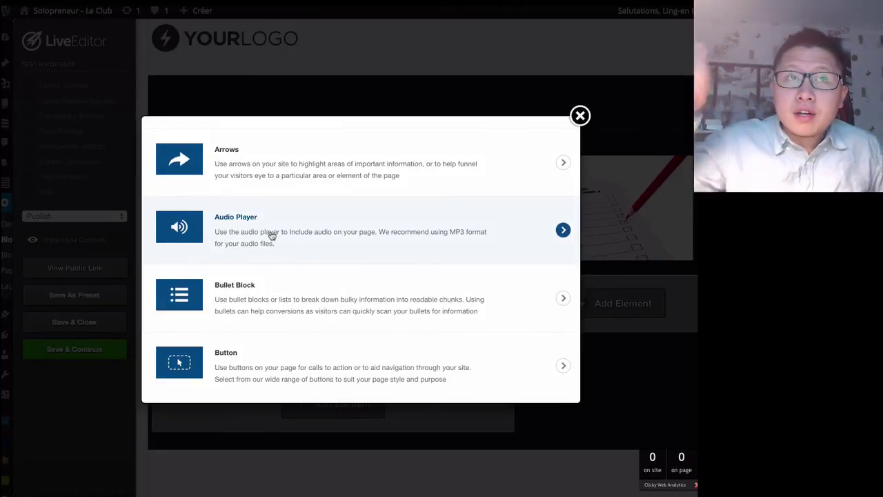
pyautogui.scroll(-1, 293, 234)
pyautogui.scroll(-1, 294, 233)
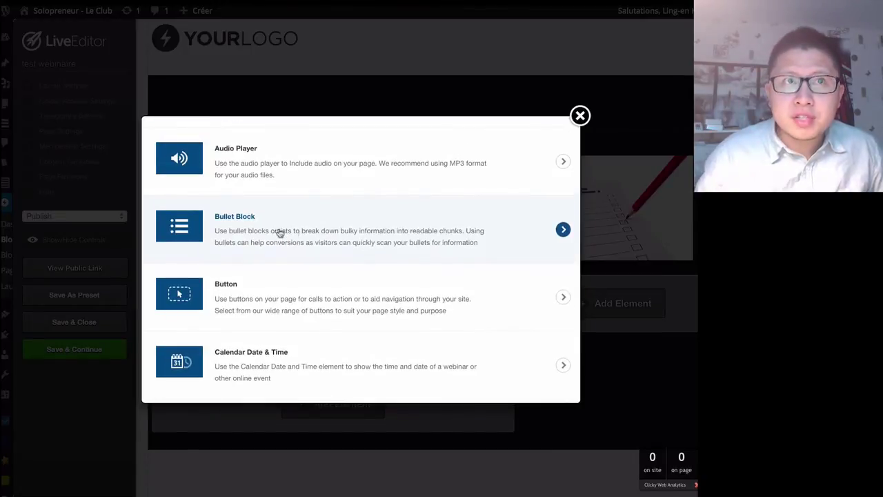
pyautogui.click(307, 233)
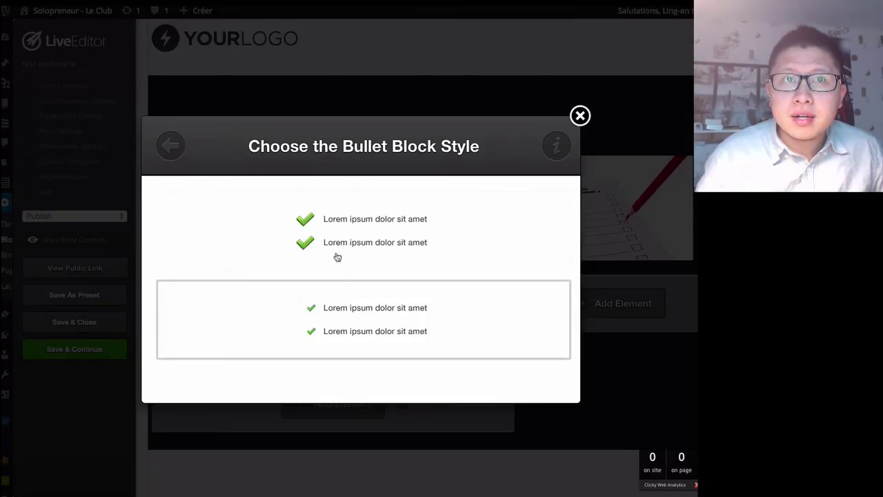
pyautogui.click(170, 145)
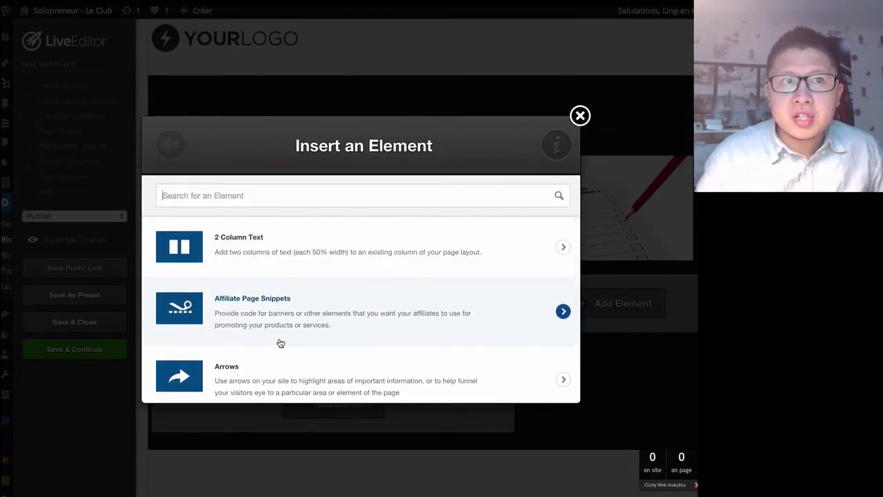
# Examine the available elements from Arrows and Audio Player through Custom HTML / Shortcode and Facebook Comments to Guarantee Box.
pyautogui.scroll(-3, 280, 343)
pyautogui.scroll(-3, 281, 343)
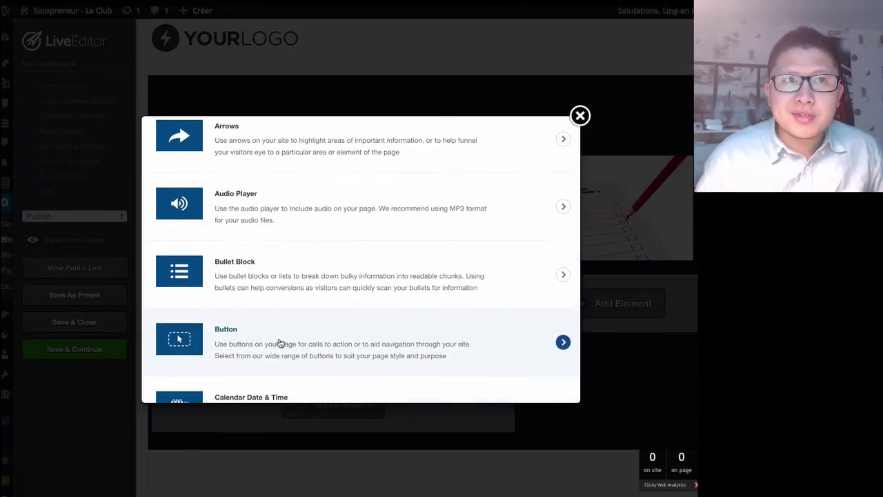
pyautogui.scroll(-3, 281, 343)
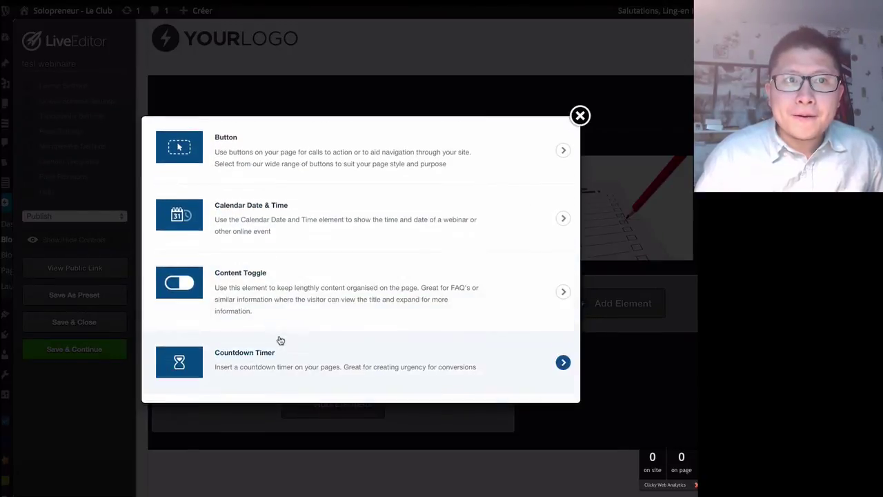
pyautogui.scroll(-3, 280, 340)
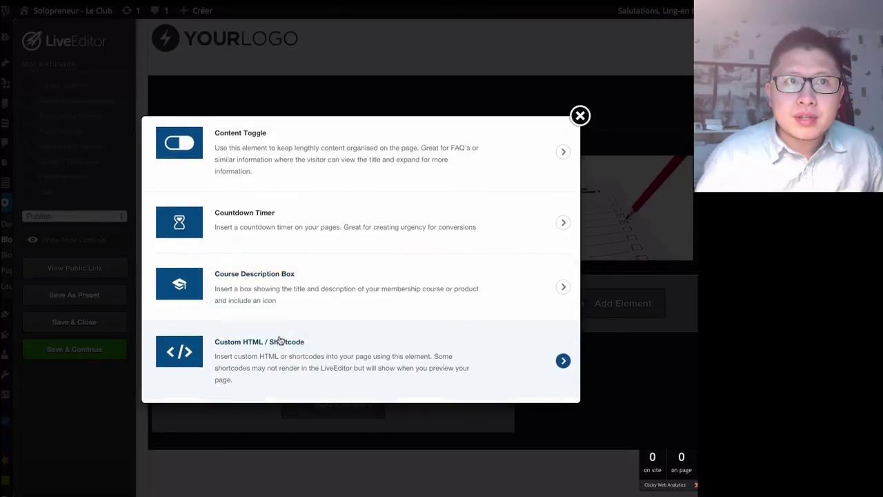
pyautogui.scroll(-2, 280, 341)
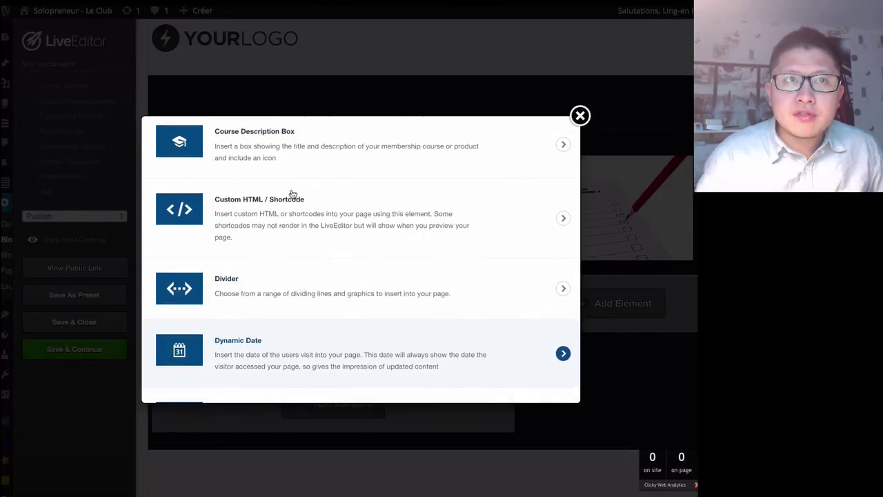
pyautogui.scroll(-1, 278, 221)
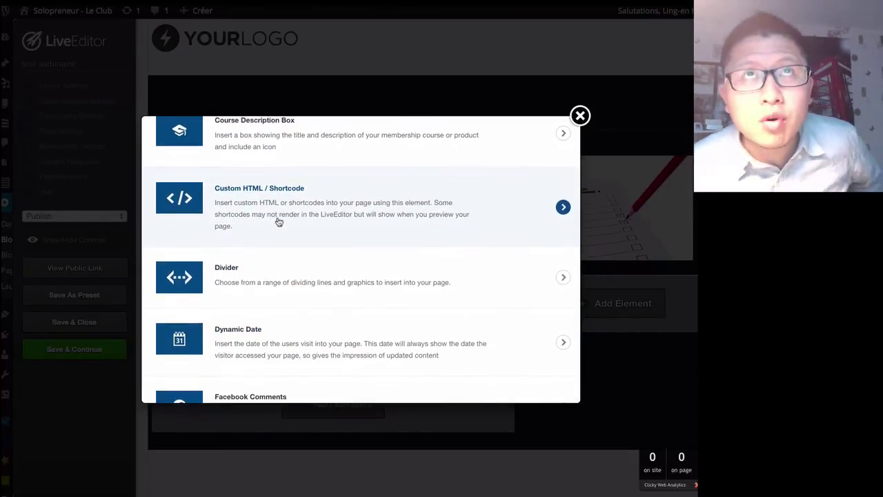
pyautogui.scroll(1, 279, 222)
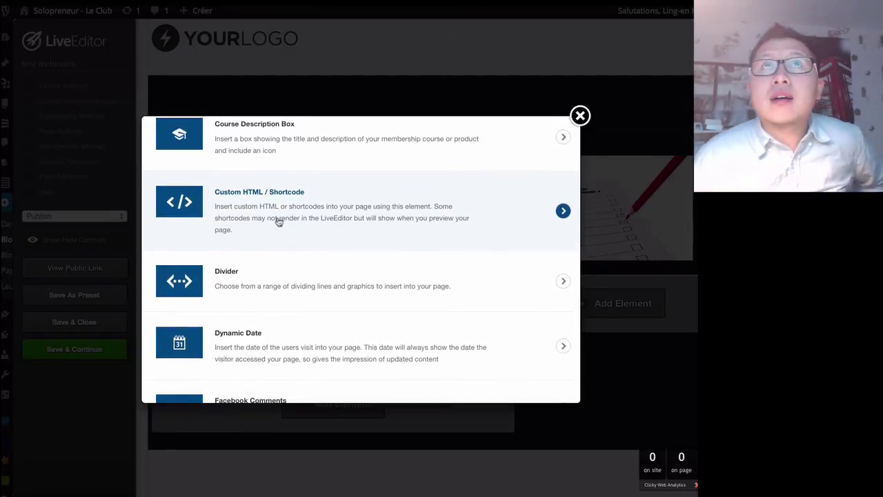
pyautogui.scroll(-3, 279, 221)
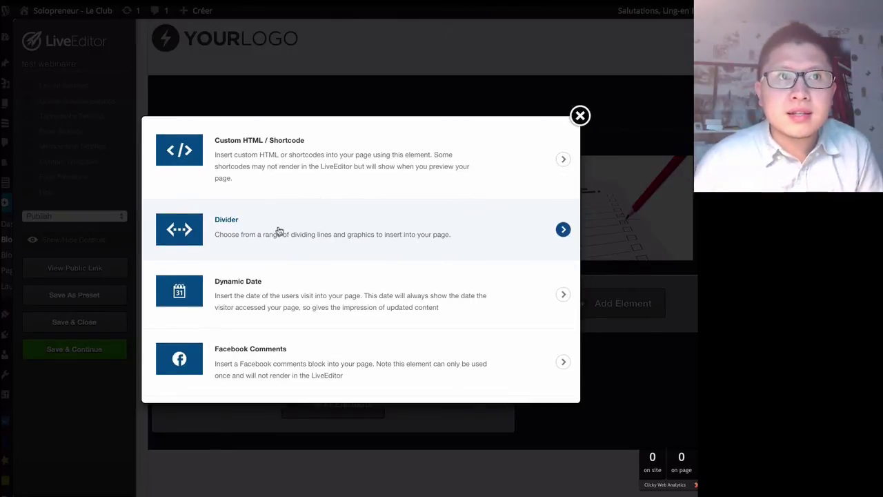
pyautogui.scroll(-5, 290, 231)
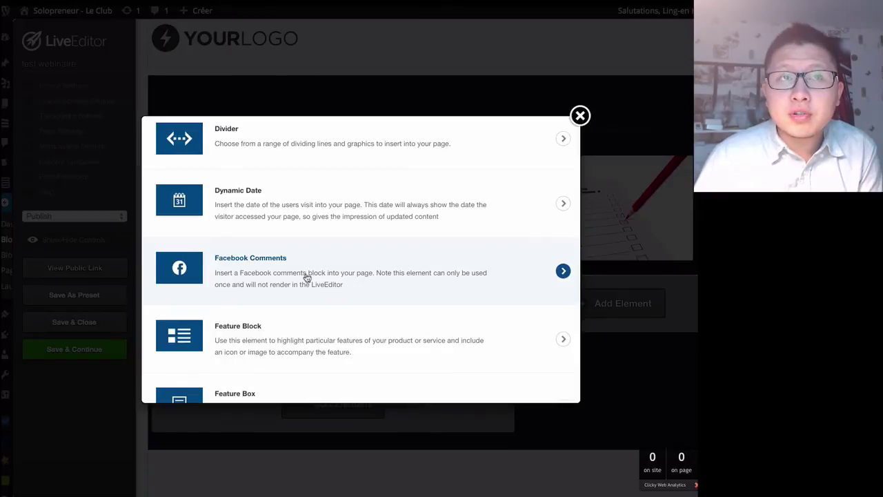
pyautogui.scroll(-10, 307, 277)
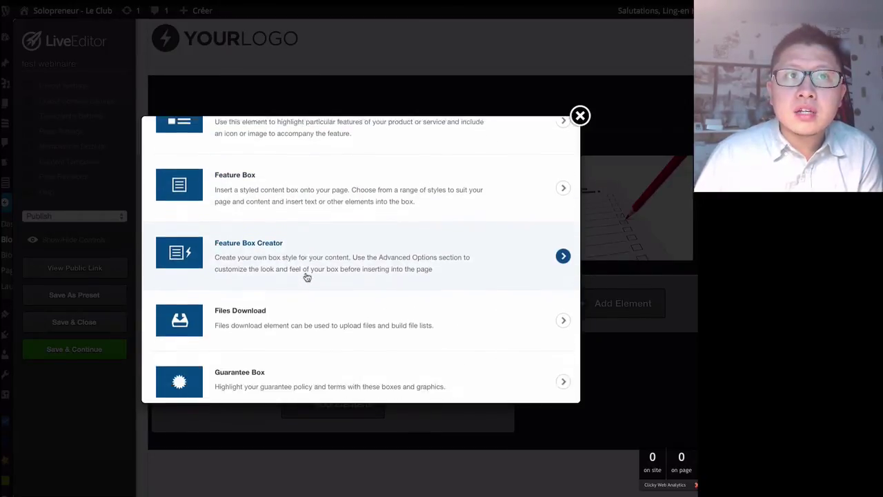
pyautogui.scroll(-3, 307, 277)
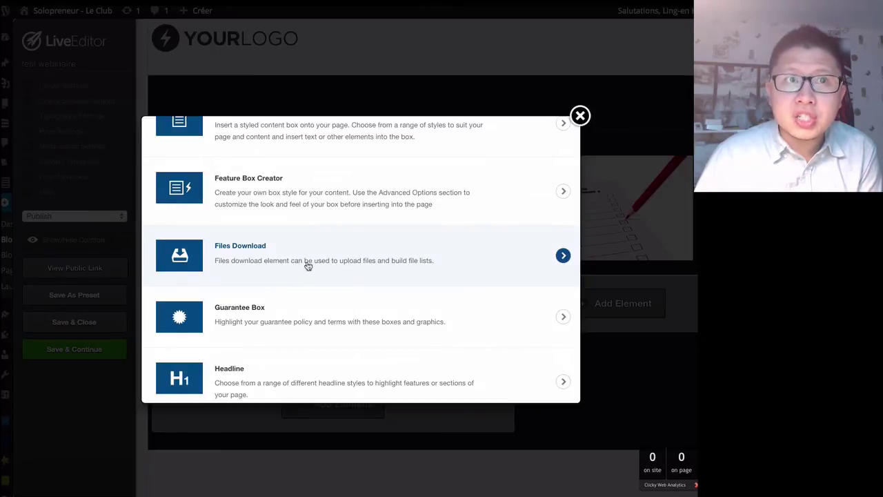
pyautogui.scroll(-3, 307, 266)
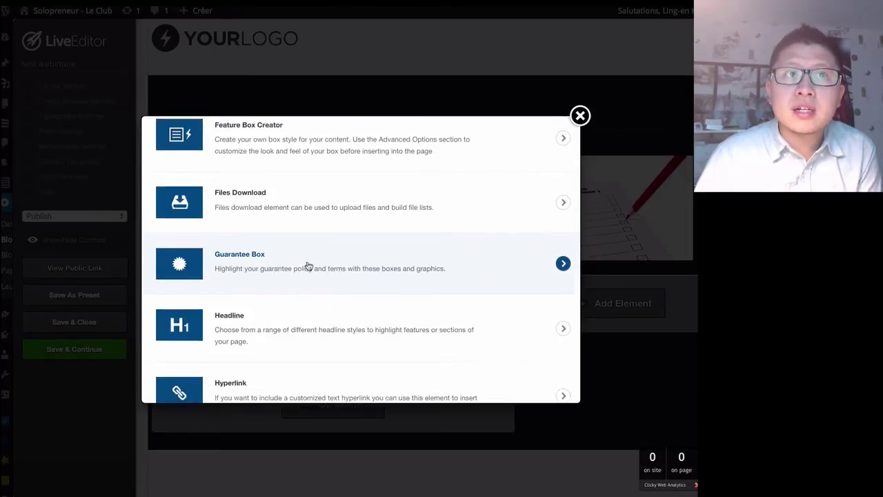
# View the Guarantee Box styles and return to the element list.
pyautogui.click(415, 262)
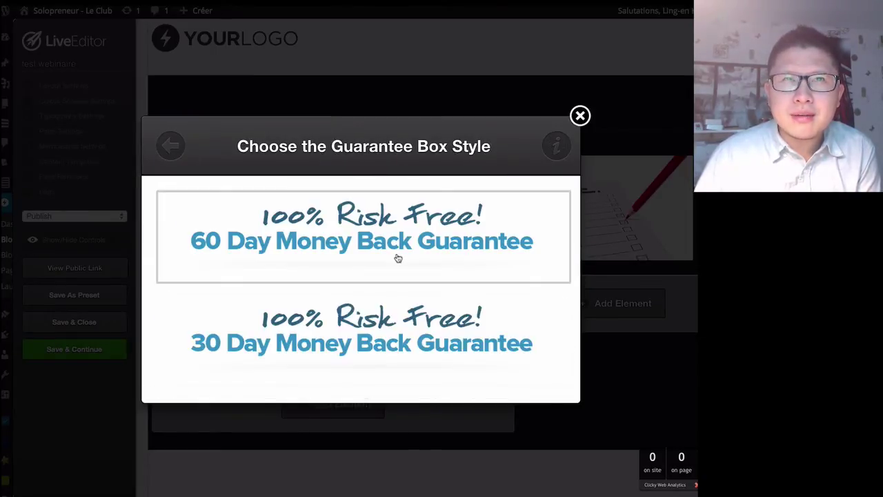
pyautogui.scroll(-5, 398, 258)
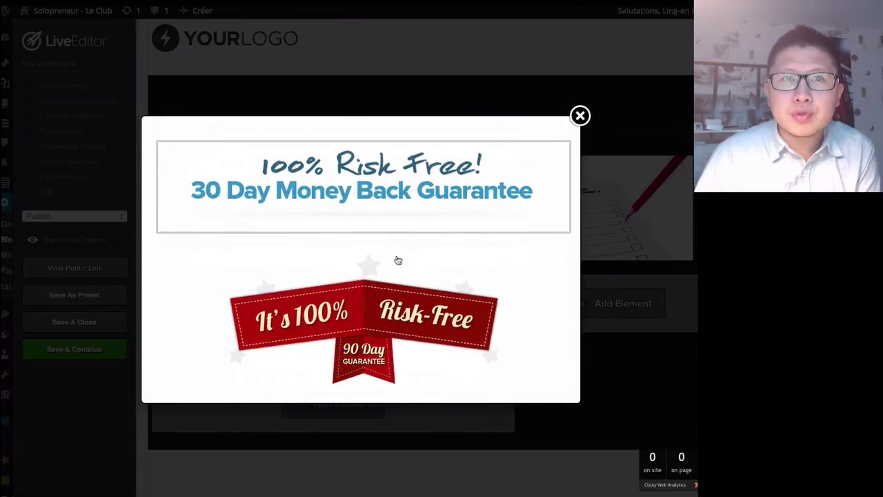
pyautogui.scroll(-4, 396, 260)
pyautogui.scroll(10, 394, 261)
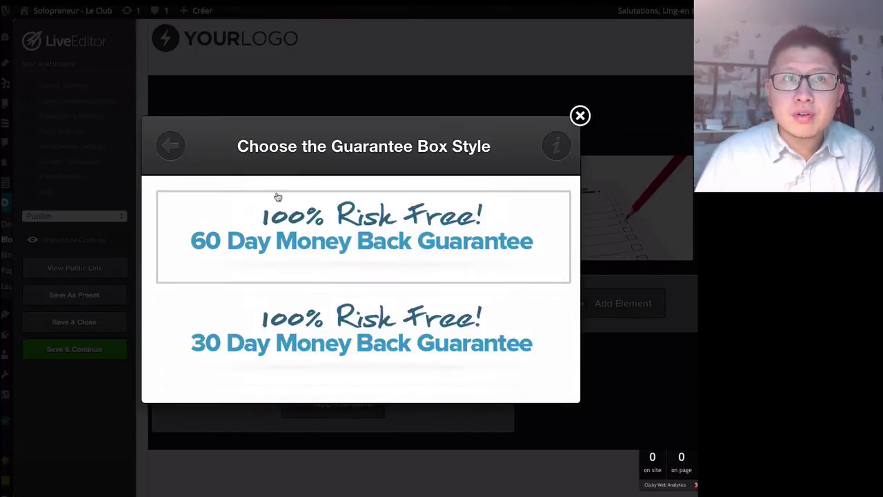
pyautogui.click(172, 148)
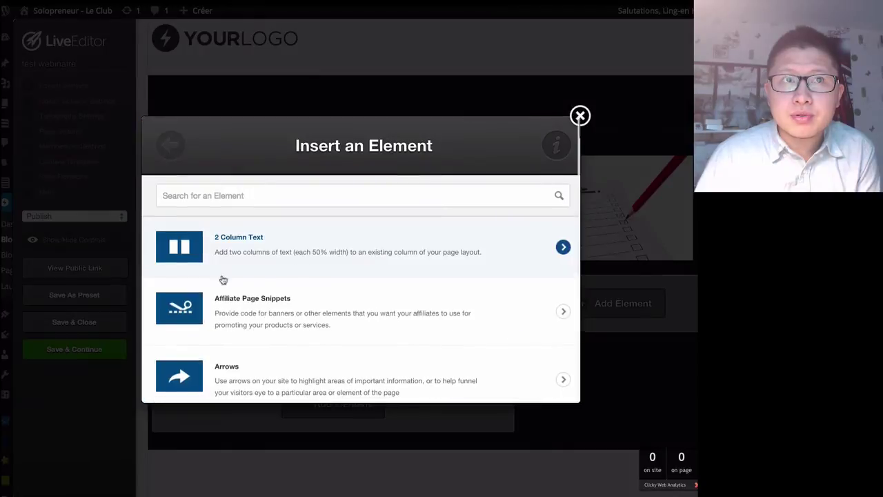
# Search the elements for "text" and clear the search term.
pyautogui.scroll(-15, 245, 279)
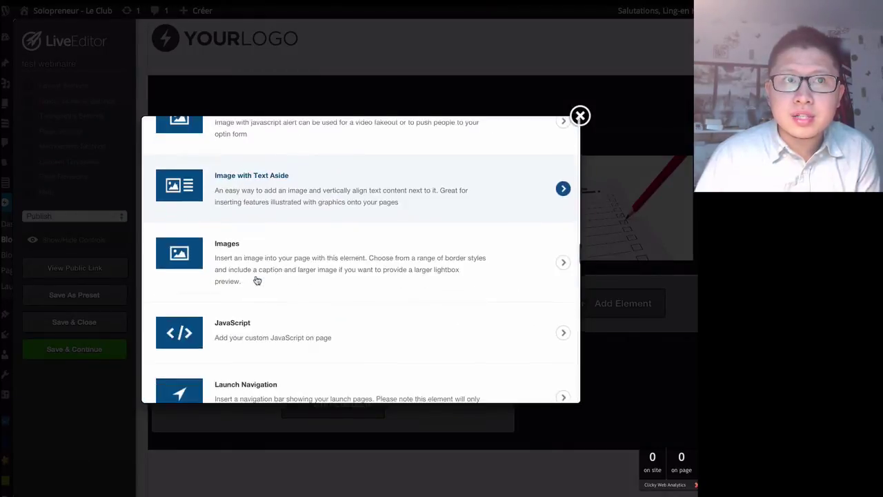
pyautogui.scroll(-1, 255, 277)
pyautogui.scroll(15, 310, 270)
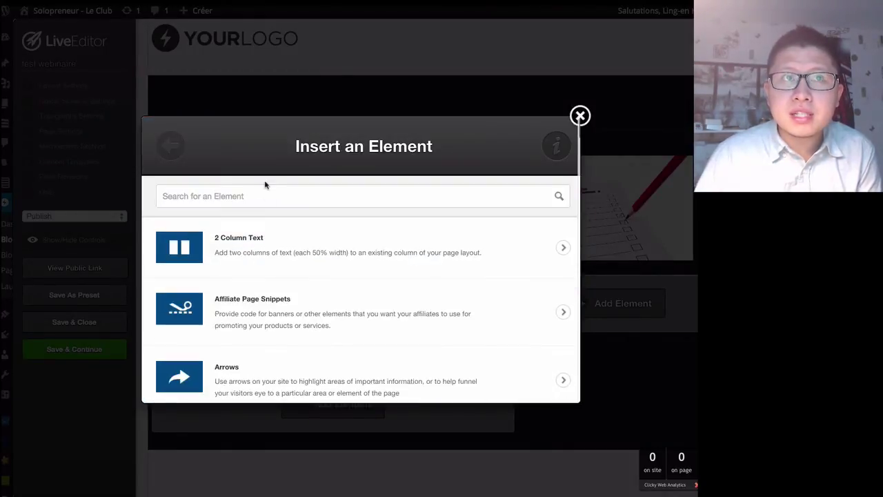
pyautogui.write('text')
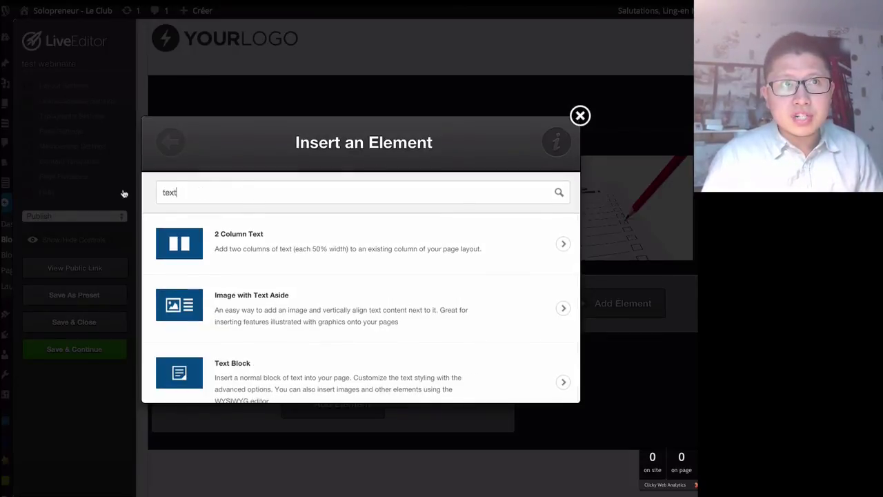
pyautogui.doubleClick(179, 200)
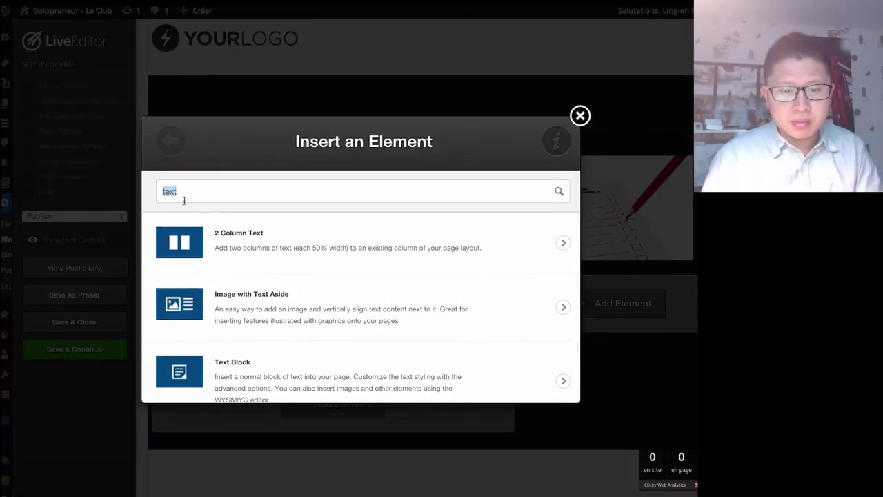
# Examine the remaining elements from Optin Box and Order Box to Video Player and WordPress Comments.
pyautogui.scroll(-10, 228, 276)
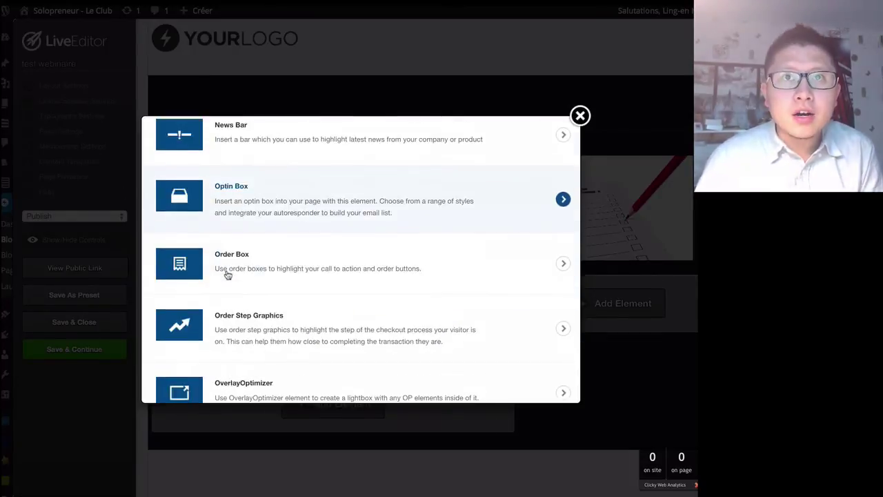
pyautogui.scroll(-8, 228, 275)
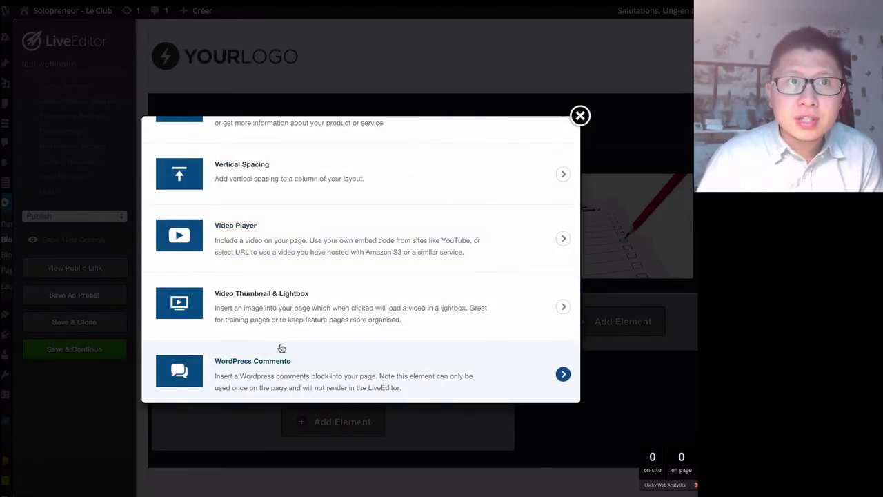
pyautogui.scroll(2, 284, 301)
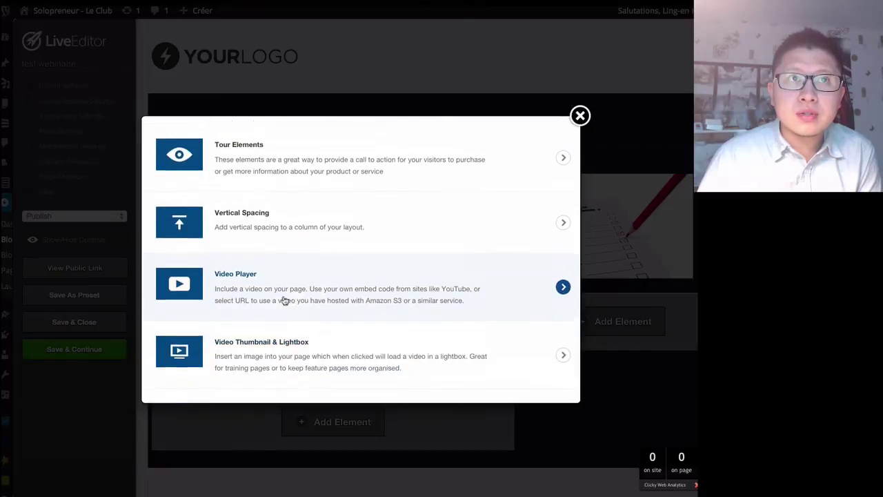
pyautogui.scroll(1, 286, 293)
pyautogui.scroll(2, 287, 304)
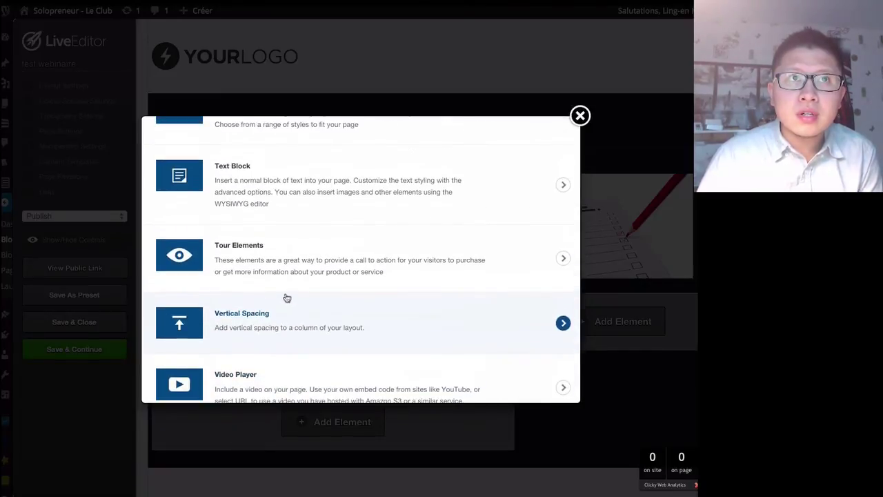
# Review the element list from Tour Elements back up through Pricing Table and the membership elements to JavaScript.
pyautogui.scroll(3, 285, 286)
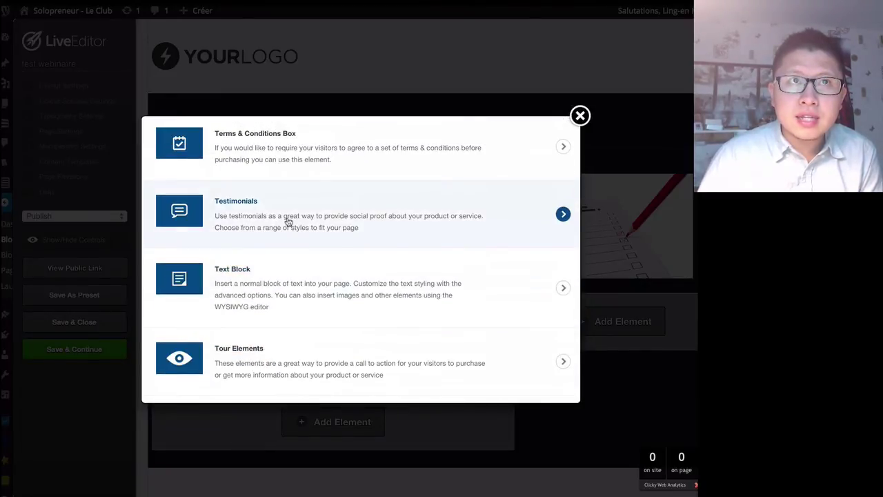
pyautogui.scroll(4, 288, 227)
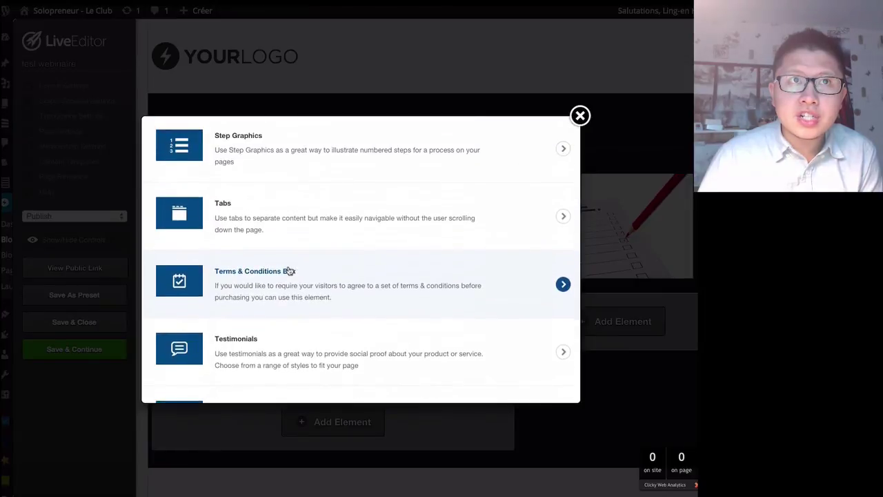
pyautogui.scroll(2, 287, 268)
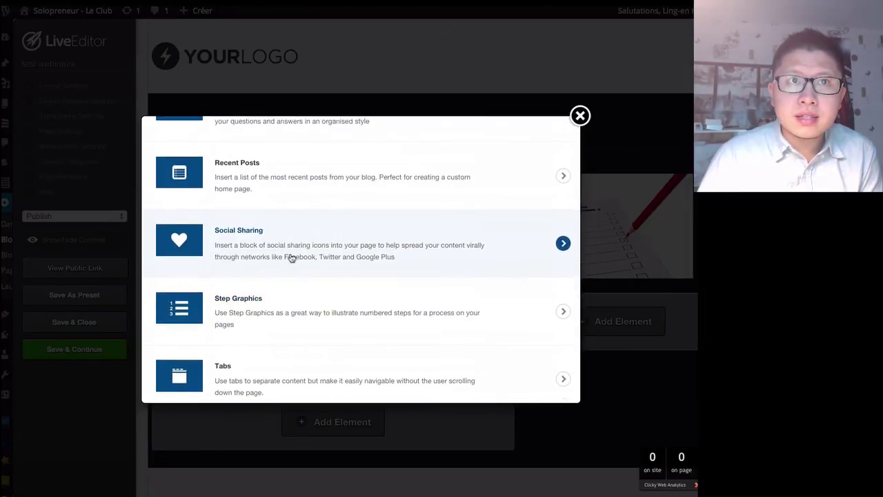
pyautogui.scroll(3, 292, 258)
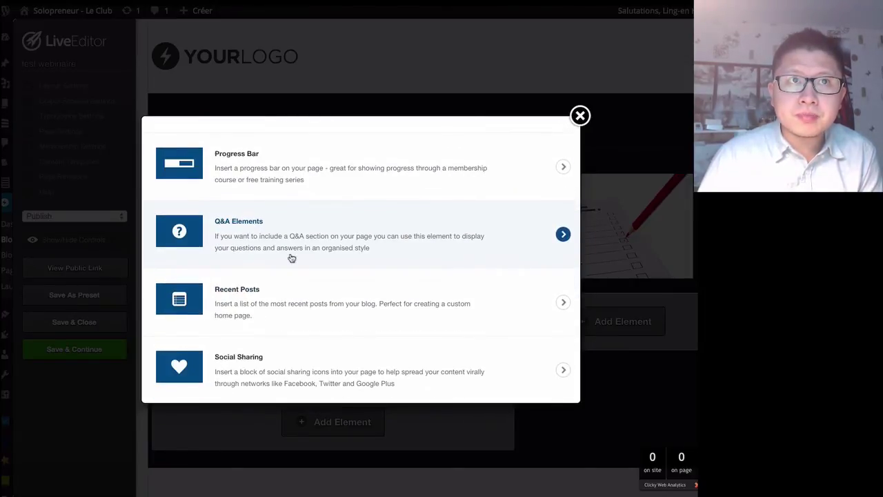
pyautogui.scroll(1, 293, 252)
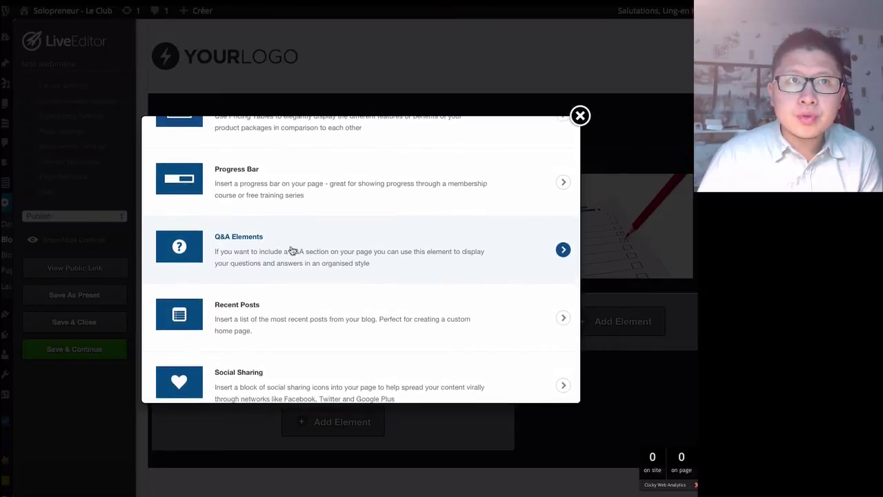
pyautogui.scroll(3, 292, 252)
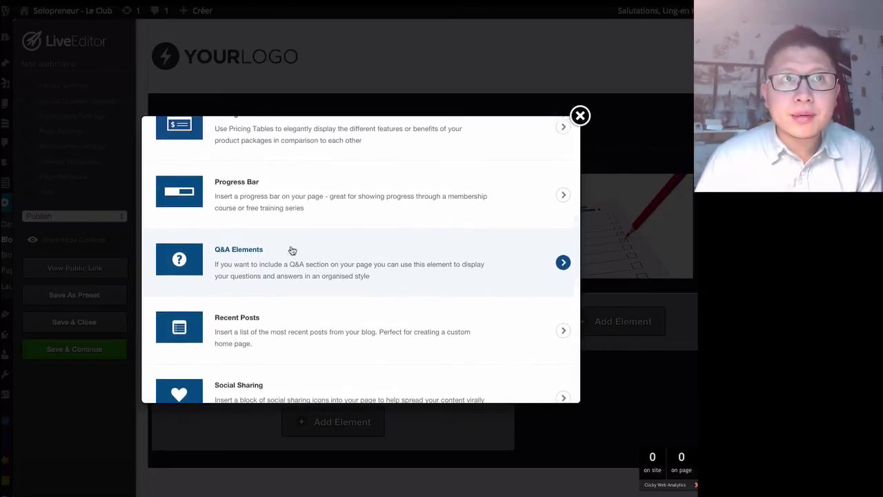
pyautogui.scroll(3, 290, 256)
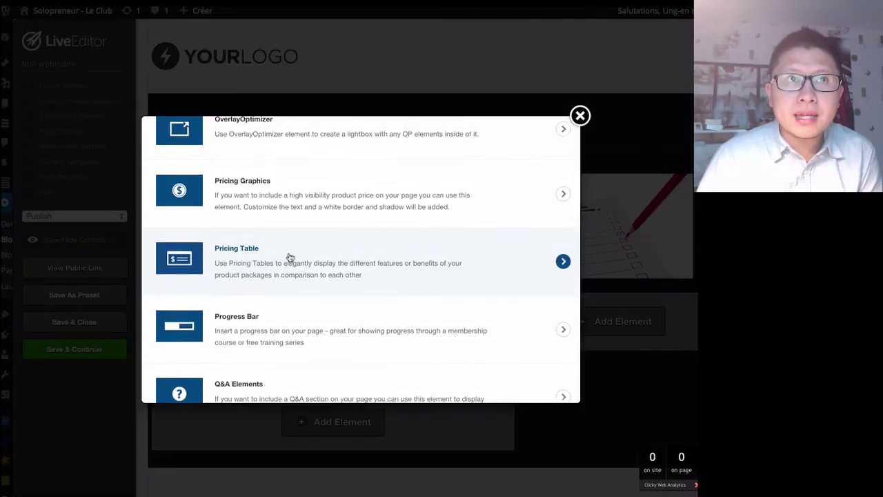
pyautogui.scroll(4, 277, 242)
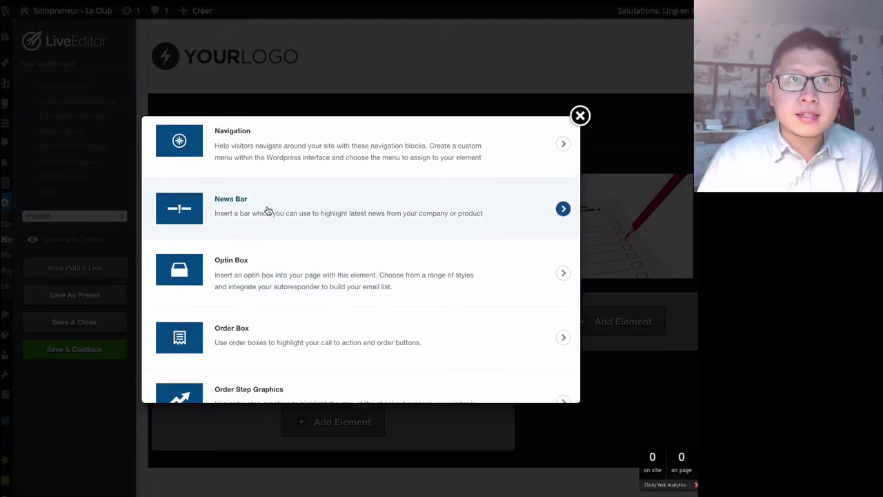
pyautogui.scroll(2, 267, 207)
pyautogui.scroll(2, 268, 211)
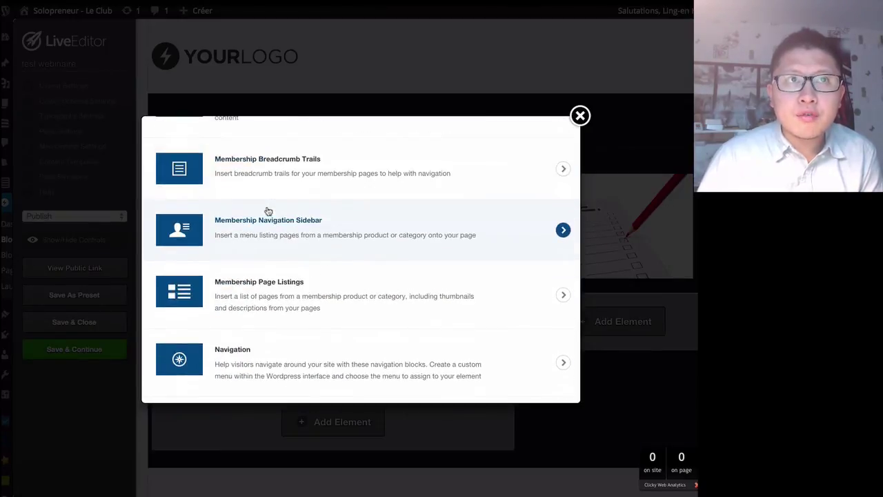
pyautogui.scroll(4, 269, 210)
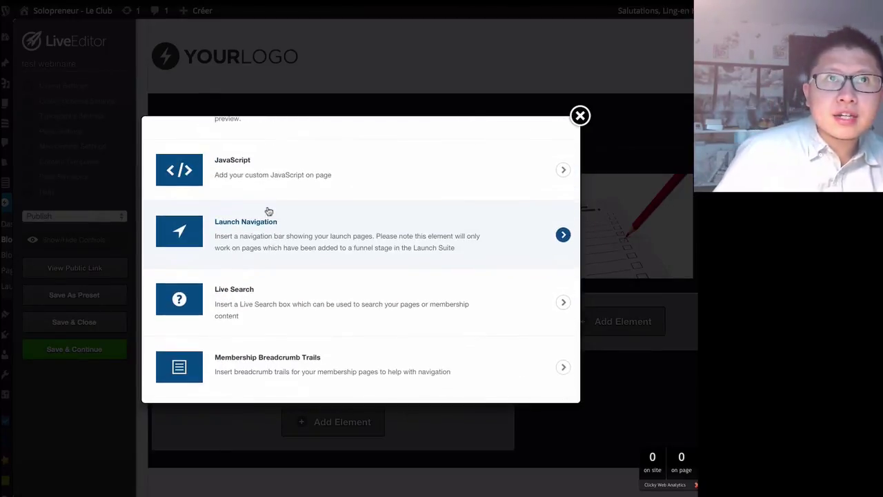
pyautogui.scroll(-4, 416, 309)
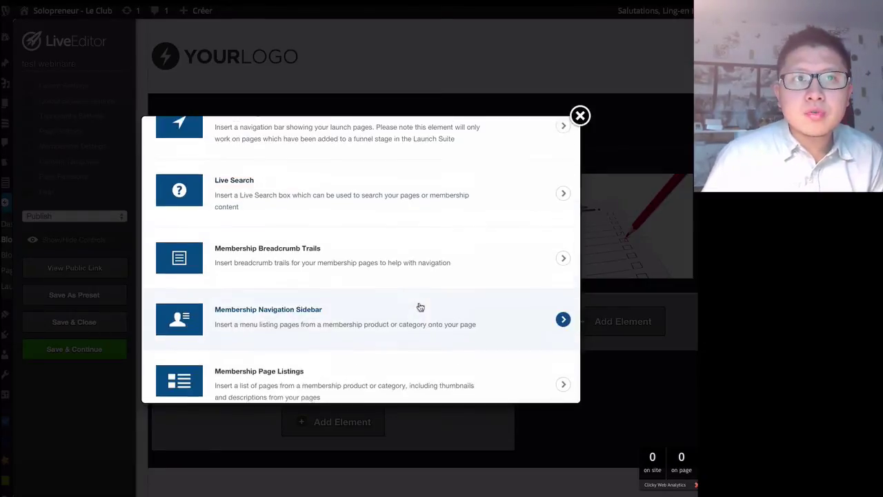
pyautogui.scroll(-1, 417, 309)
# Search the elements for "social" and choose the Social Sharing style with Facebook Like, Google +1 and Tweet counters.
pyautogui.scroll(15, 417, 301)
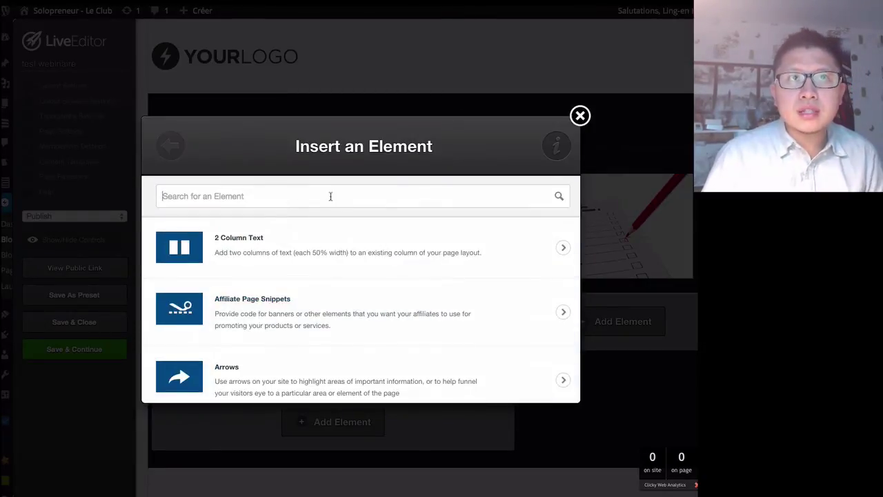
pyautogui.write('social')
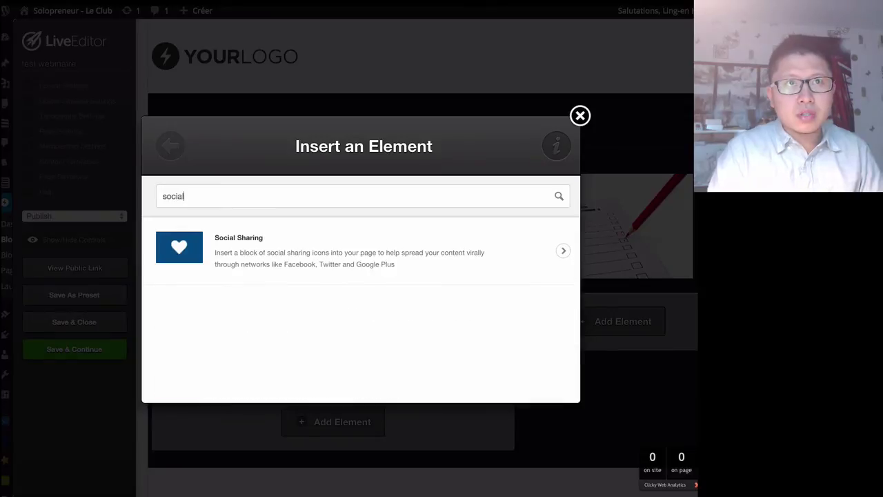
pyautogui.click(363, 243)
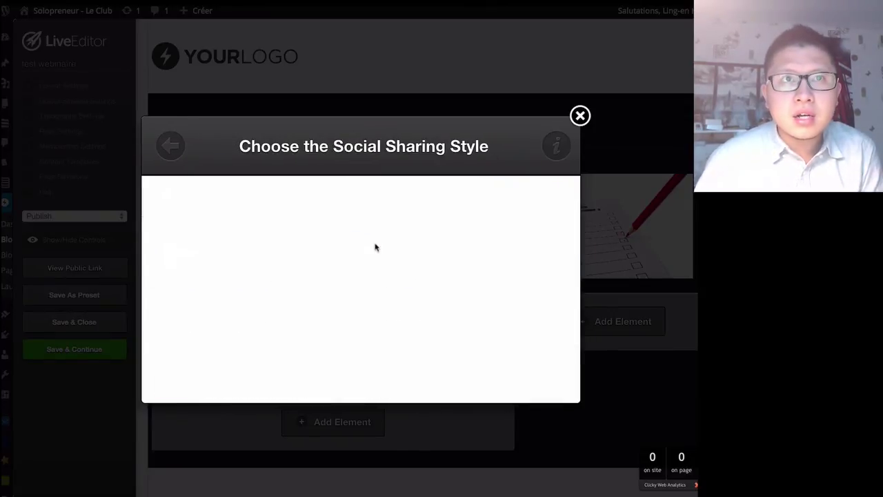
pyautogui.scroll(-2, 459, 262)
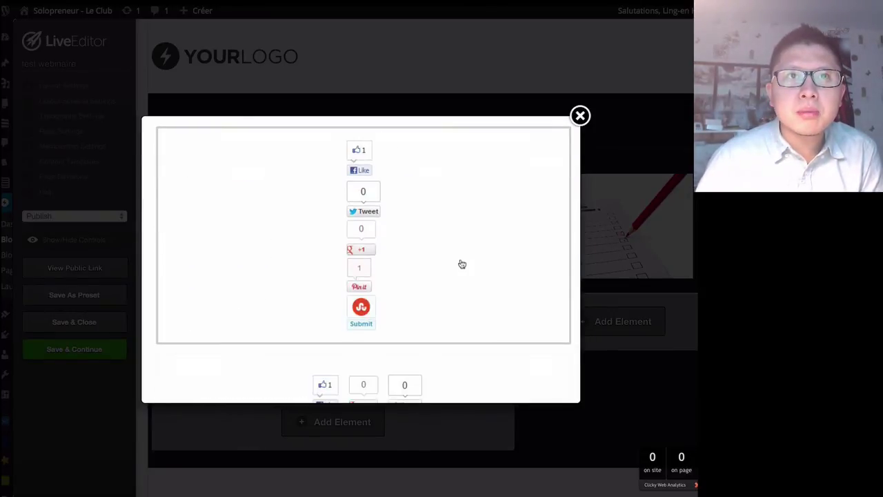
pyautogui.scroll(-3, 461, 264)
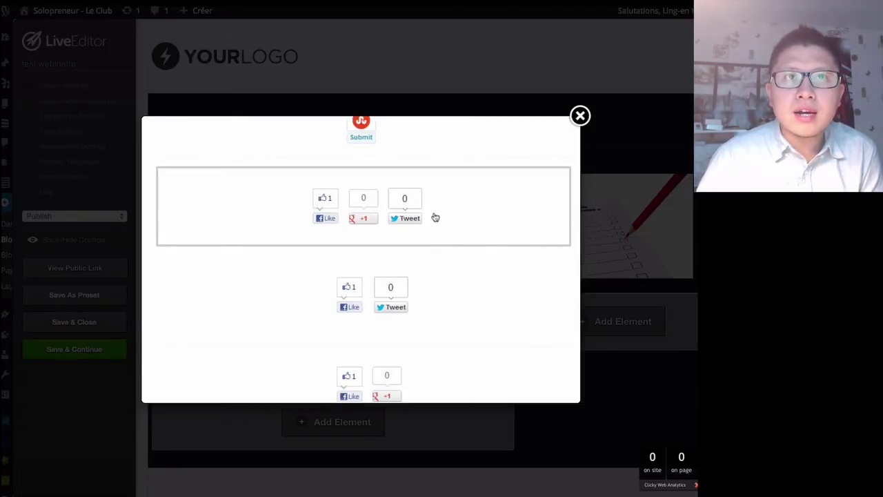
pyautogui.click(435, 217)
pyautogui.scroll(-1, 232, 249)
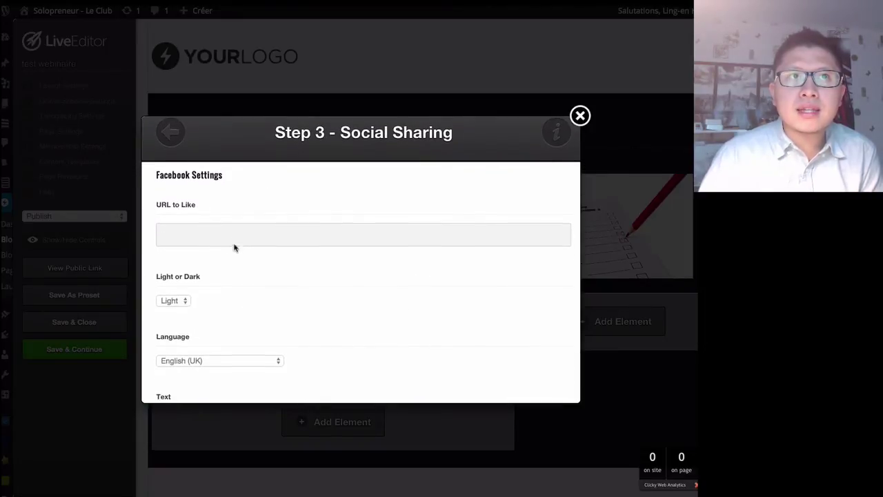
pyautogui.click(235, 235)
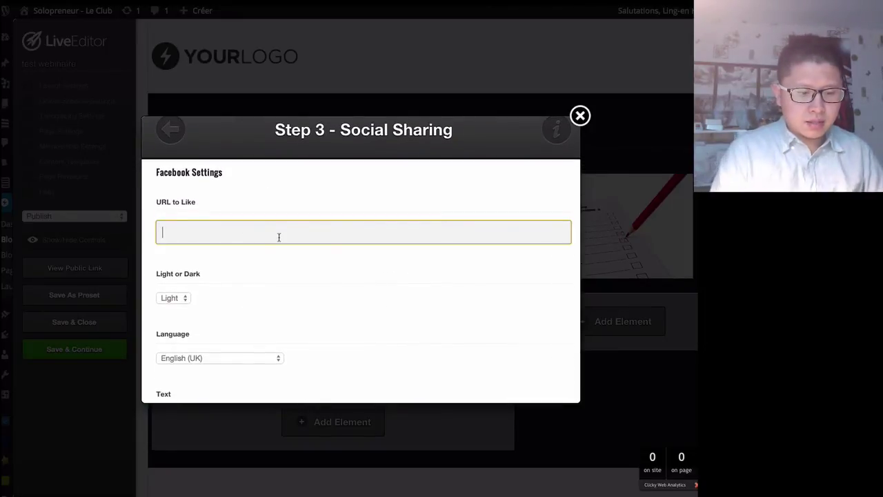
pyautogui.write('http://vivredesonblog.com')
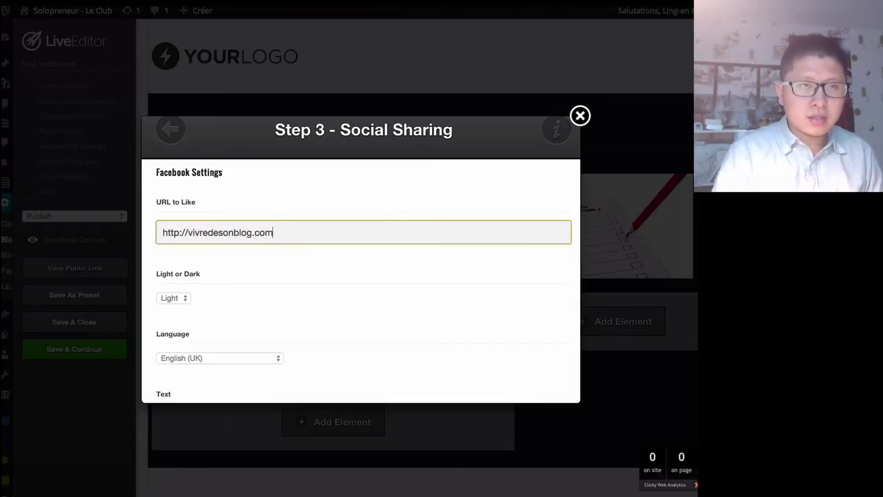
pyautogui.click(205, 358)
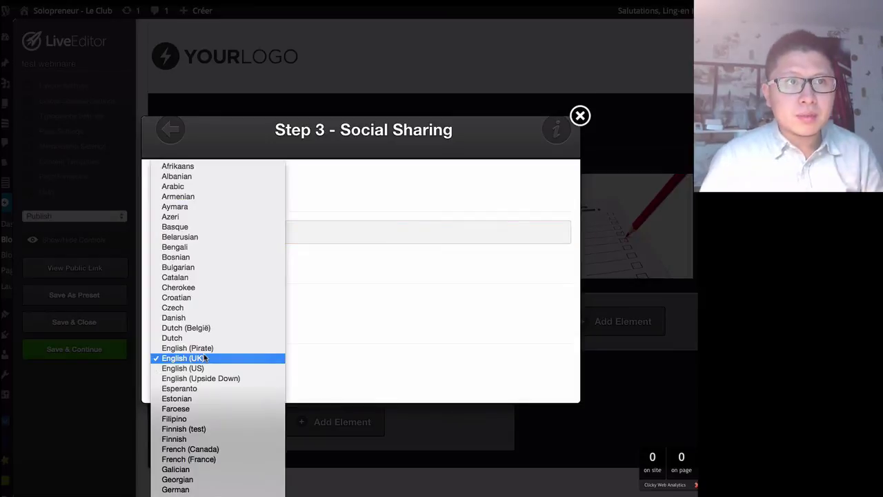
pyautogui.click(187, 460)
# Enter "Procurez-vous ce guide !" as the default tweet text and insert the Social Sharing element into the page.
pyautogui.scroll(-3, 315, 355)
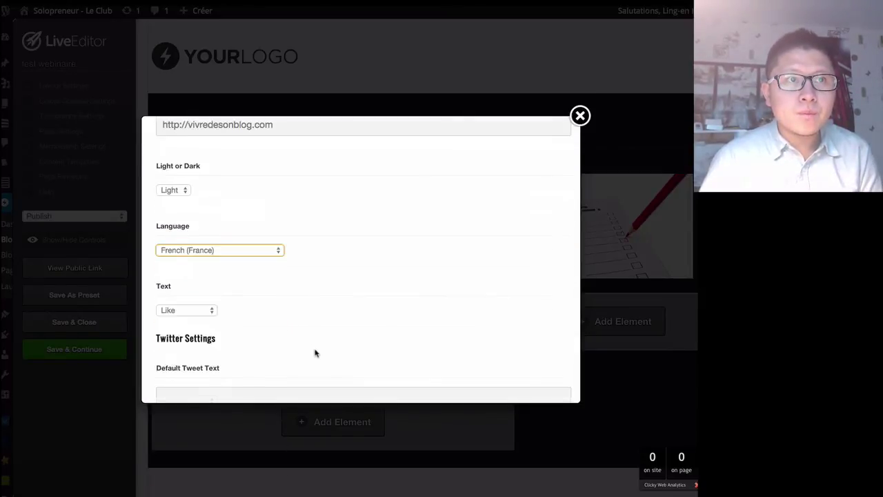
pyautogui.scroll(-7, 238, 317)
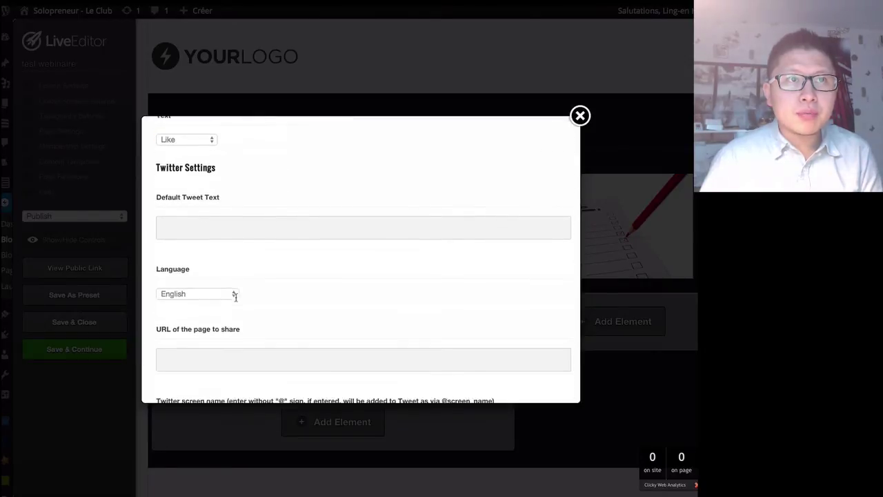
pyautogui.scroll(2, 235, 300)
pyautogui.click(222, 220)
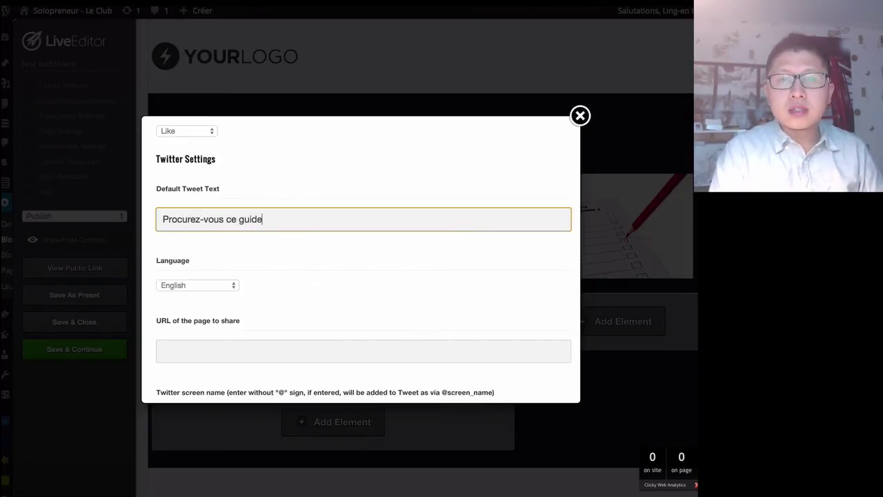
pyautogui.scroll(-7, 221, 305)
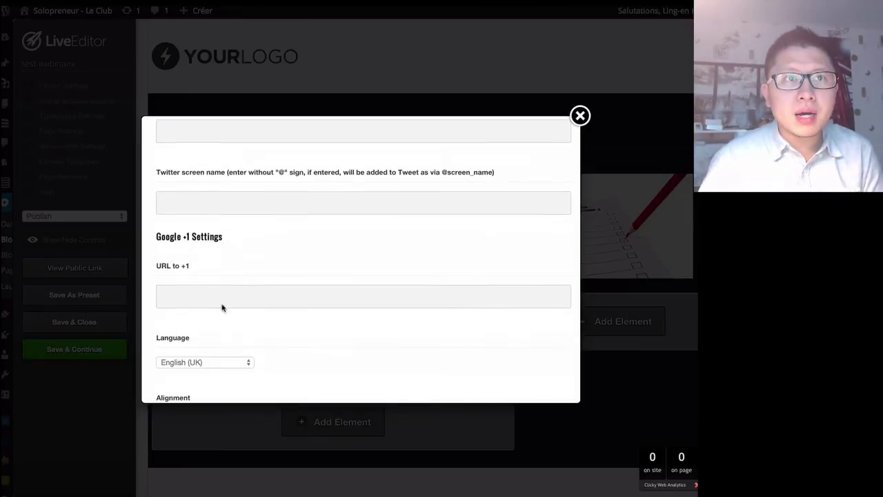
pyautogui.scroll(-3, 225, 312)
pyautogui.click(537, 376)
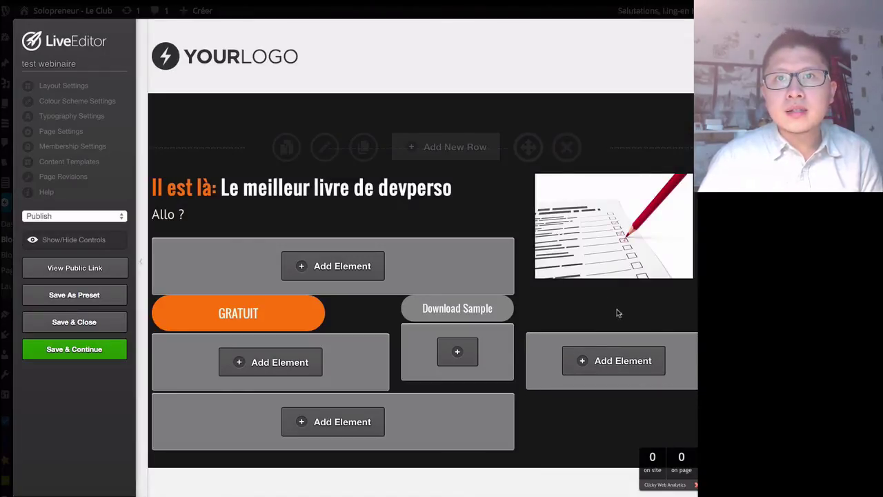
pyautogui.moveTo(627, 316)
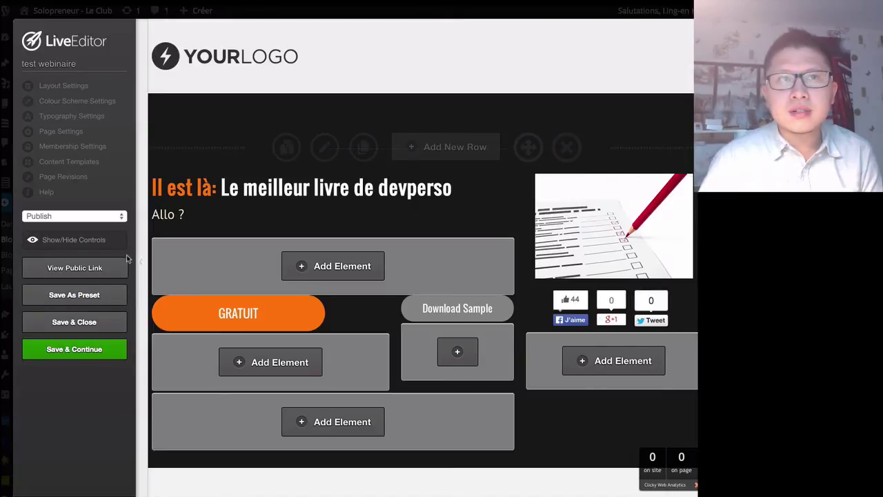
# Save the page while continuing to edit, and reload its published version to show the new changes.
pyautogui.click(85, 353)
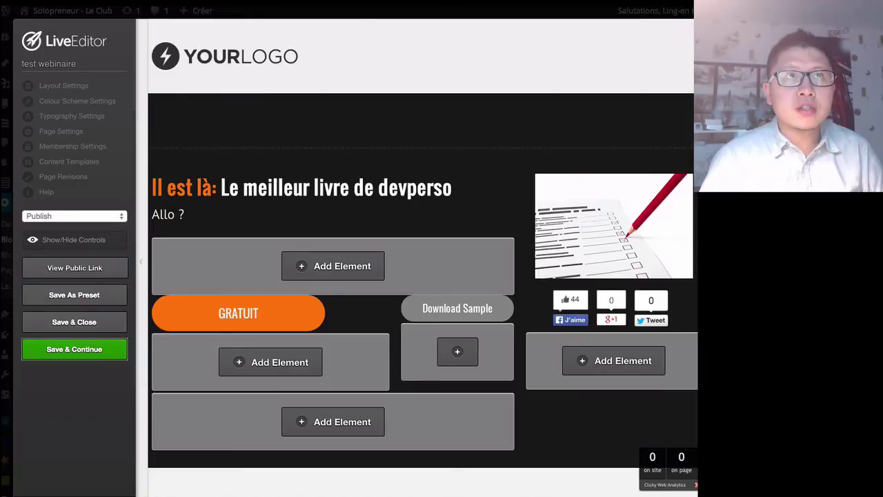
pyautogui.click(183, 1)
pyautogui.click(487, 136)
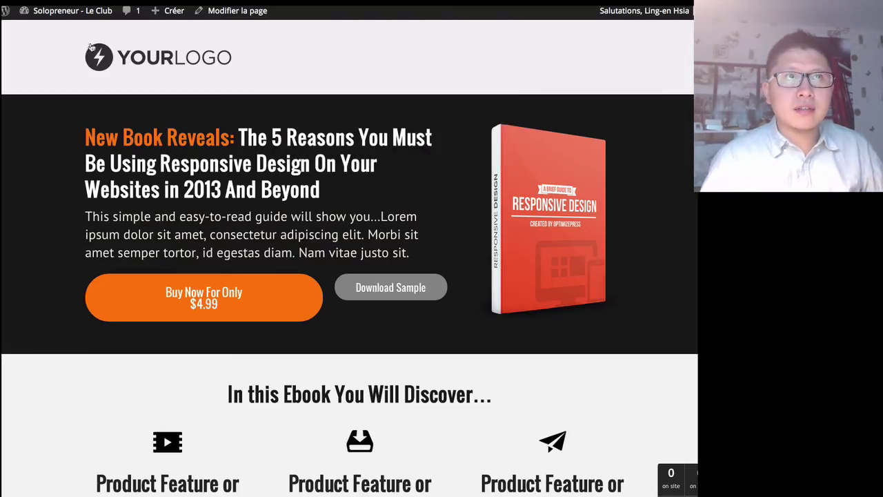
pyautogui.moveTo(69, 11)
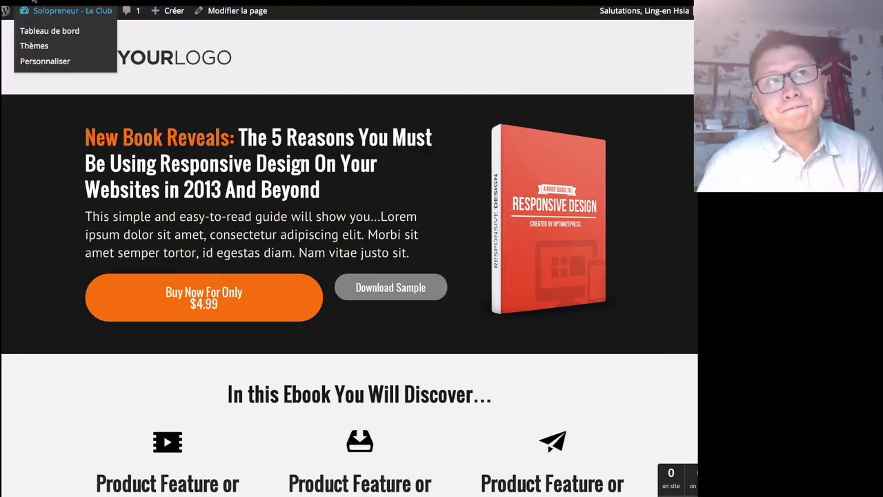
pyautogui.click(33, 2)
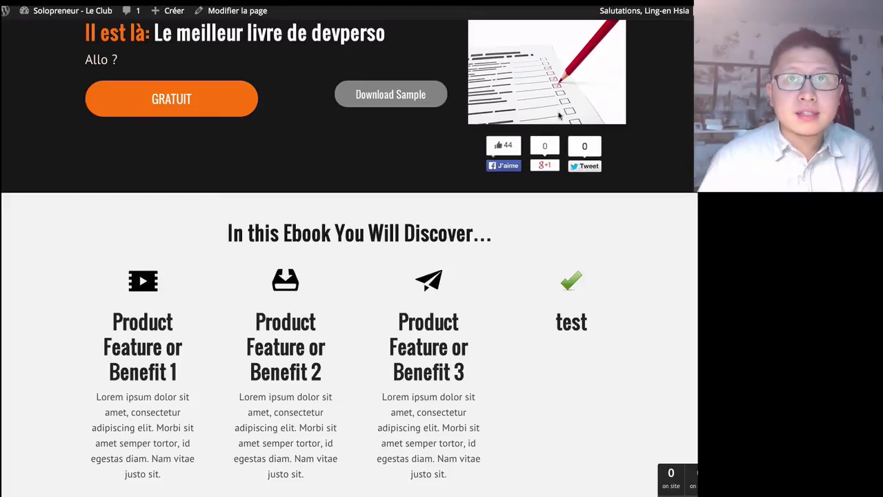
# Test the published page's Tweet button, check the prefilled tweet text, and close the sharing window.
pyautogui.click(588, 166)
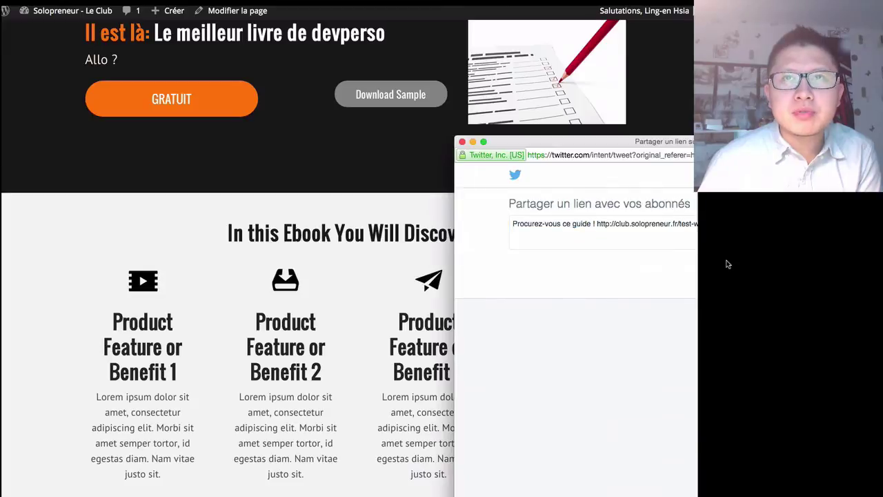
pyautogui.moveTo(595, 224); pyautogui.dragTo(505, 225)
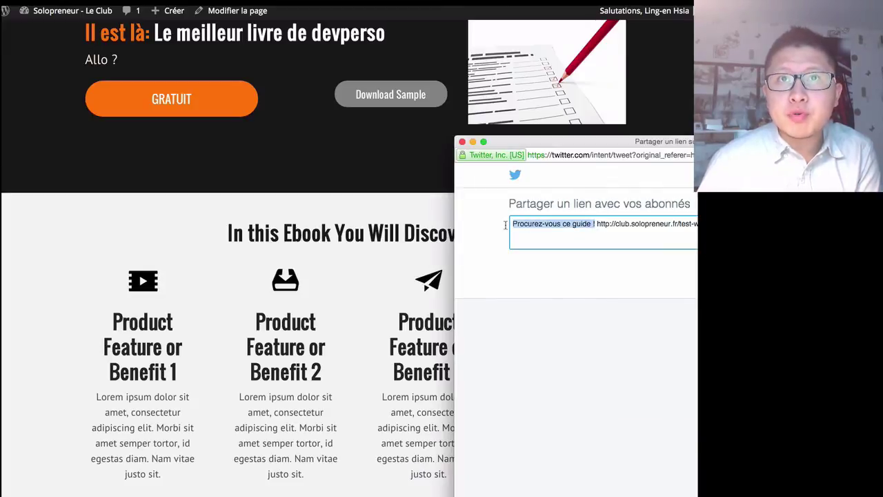
pyautogui.click(694, 220)
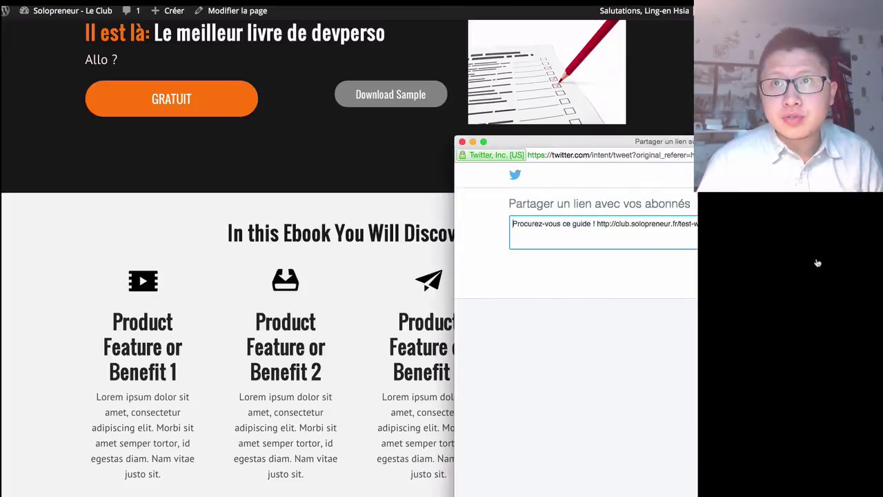
pyautogui.click(462, 142)
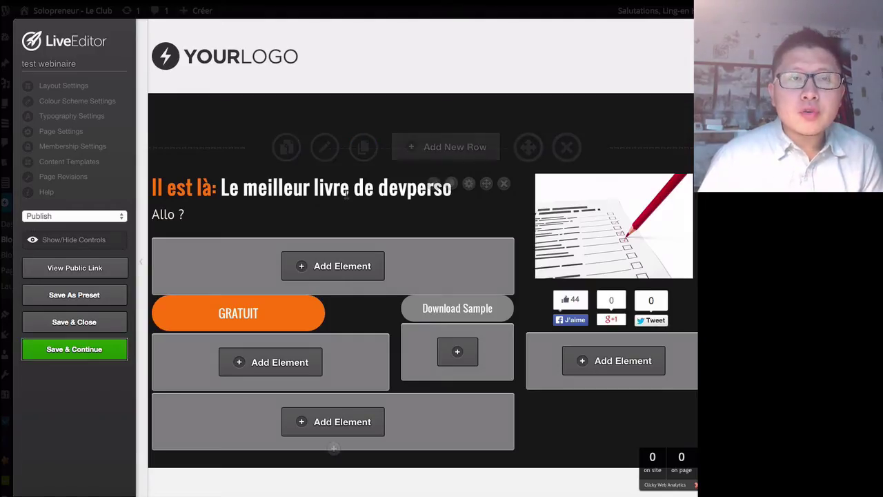
# Examine the layouts offered for a new row above the headline section, from simple columns to feature areas.
pyautogui.scroll(-2, 348, 199)
pyautogui.scroll(-5, 348, 198)
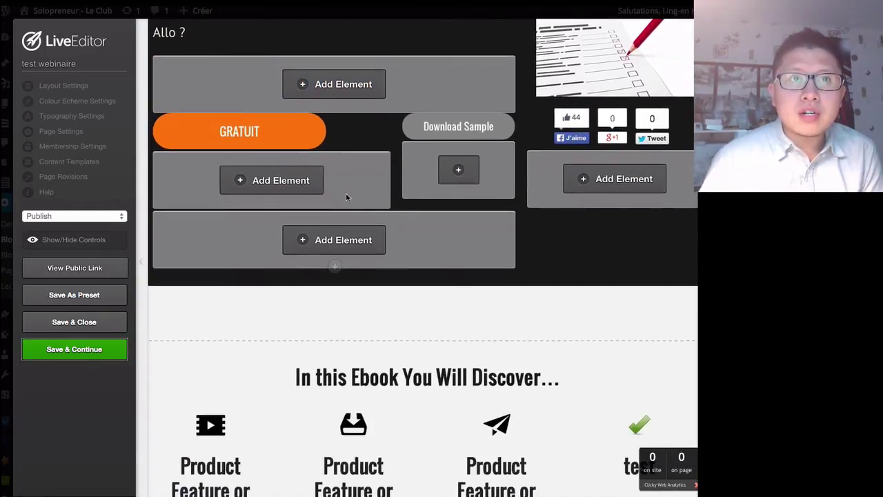
pyautogui.scroll(1, 346, 198)
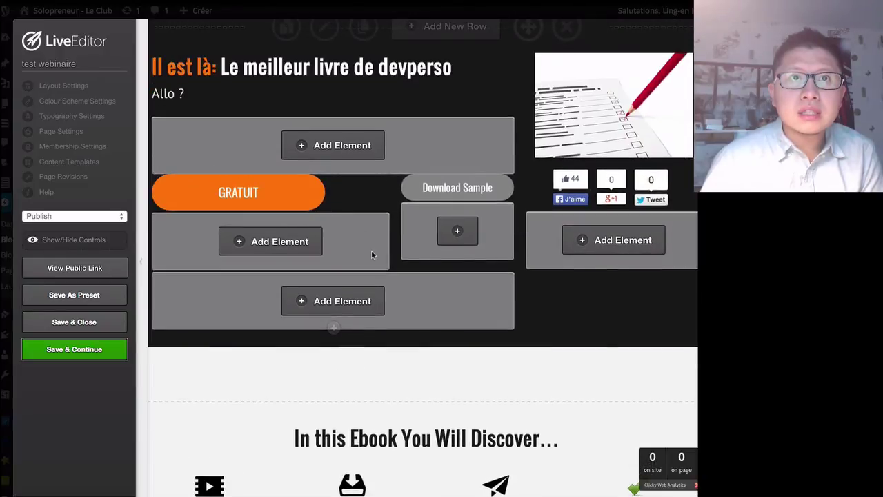
pyautogui.scroll(-4, 373, 254)
pyautogui.scroll(7, 414, 239)
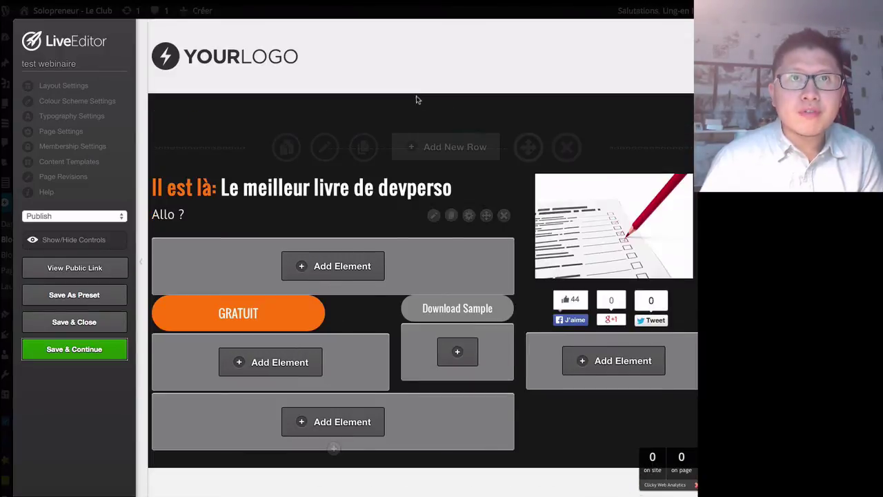
pyautogui.click(449, 147)
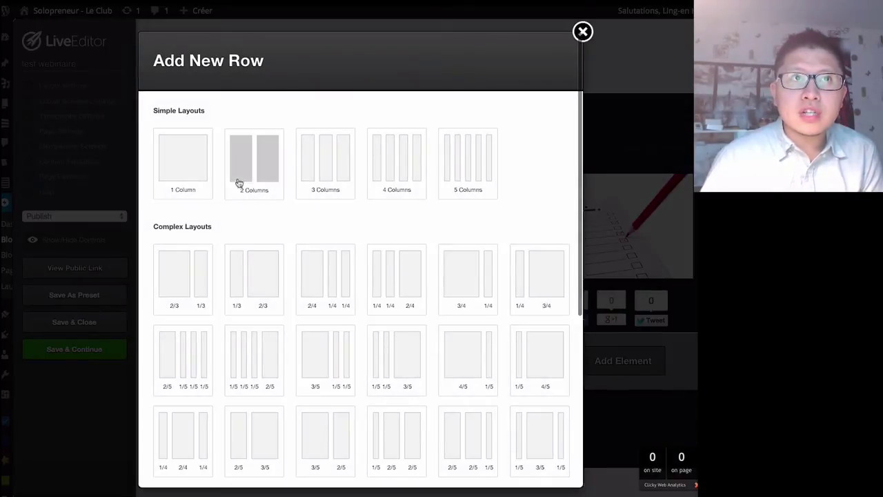
pyautogui.scroll(-1, 241, 196)
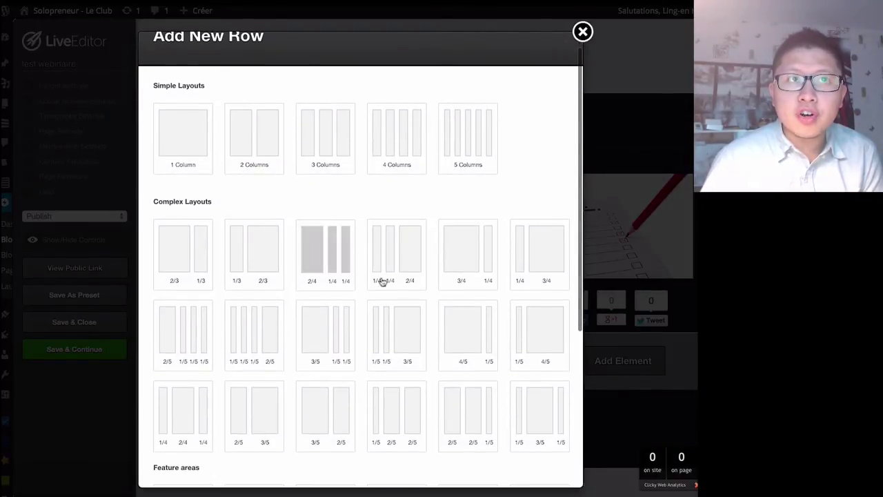
pyautogui.scroll(-5, 371, 281)
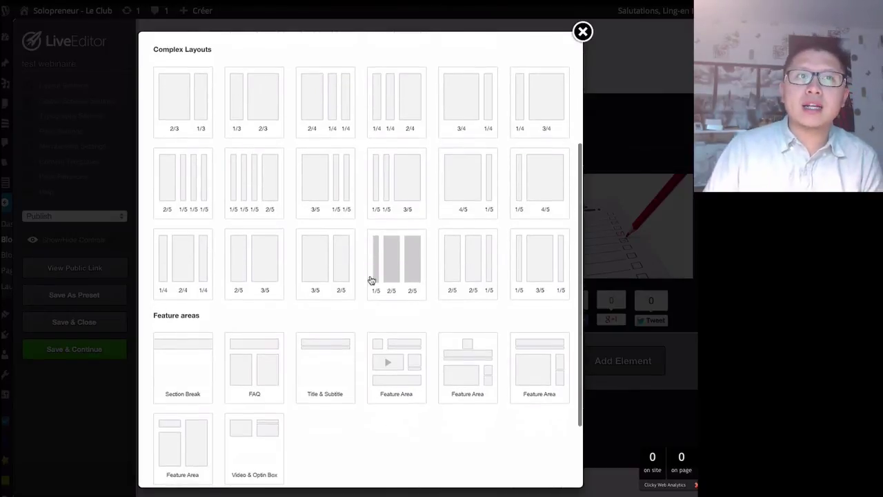
pyautogui.scroll(5, 371, 281)
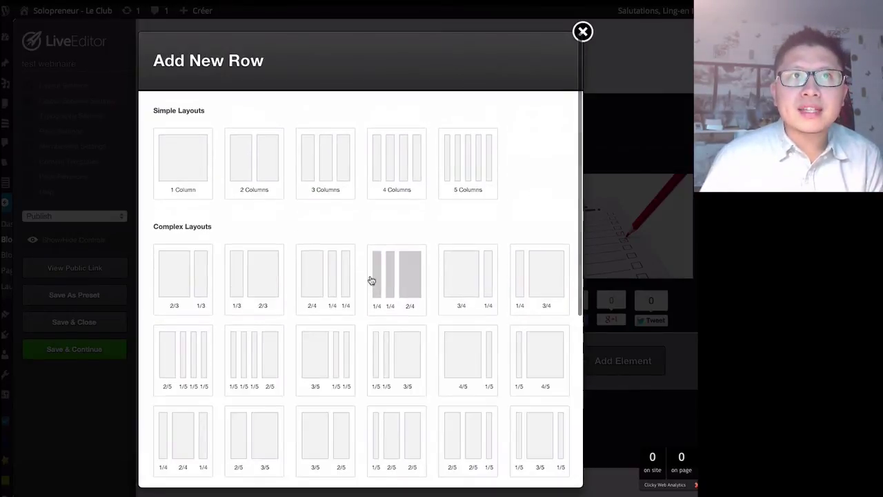
pyautogui.scroll(-5, 240, 187)
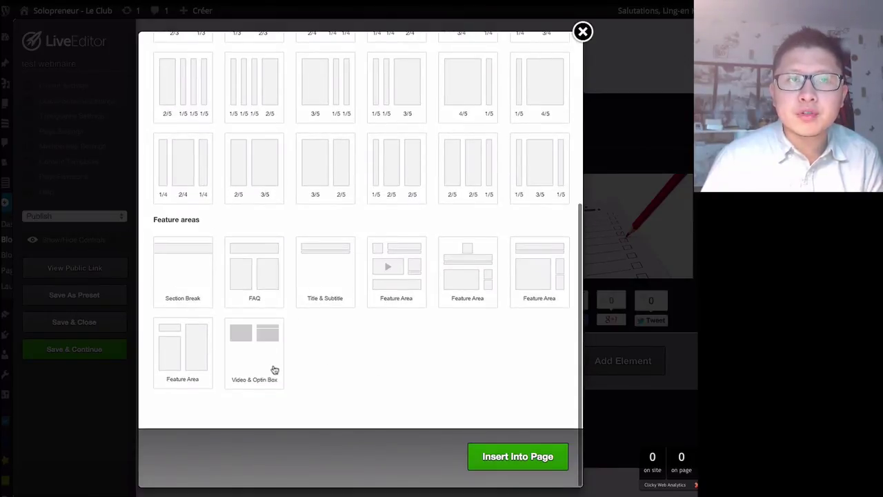
pyautogui.scroll(5, 294, 280)
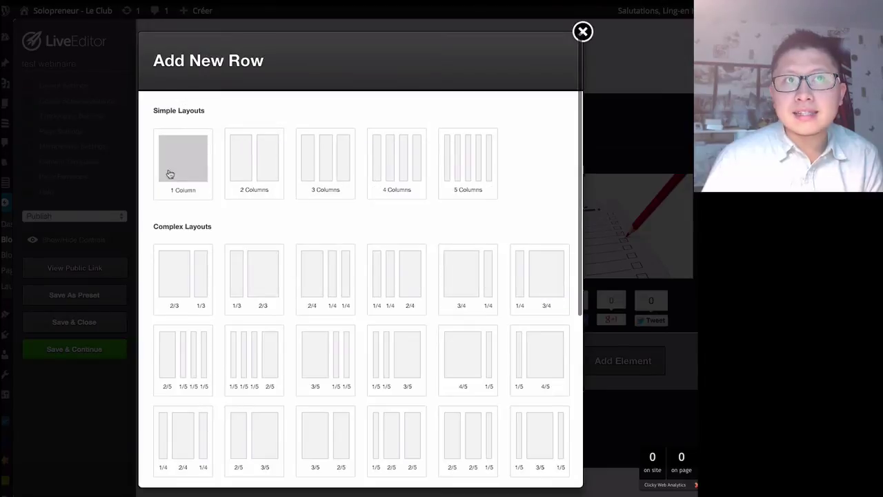
pyautogui.click(184, 174)
pyautogui.hscroll(-5, 388, 336)
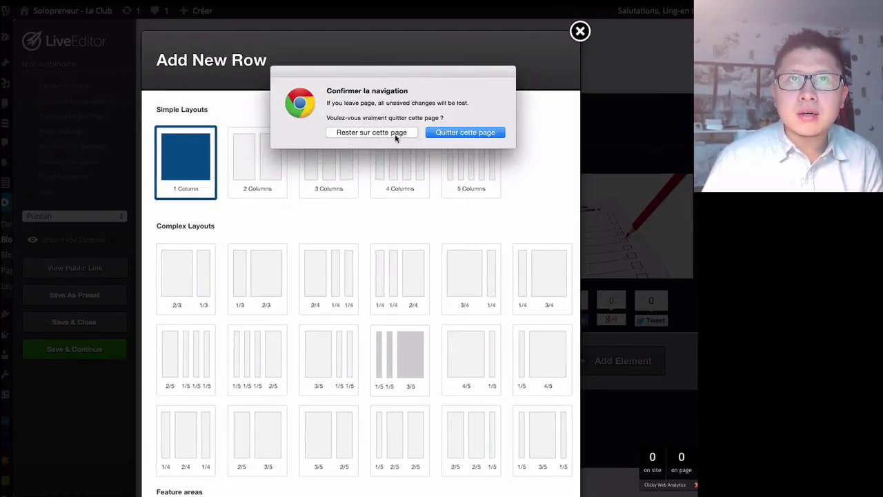
pyautogui.click(396, 133)
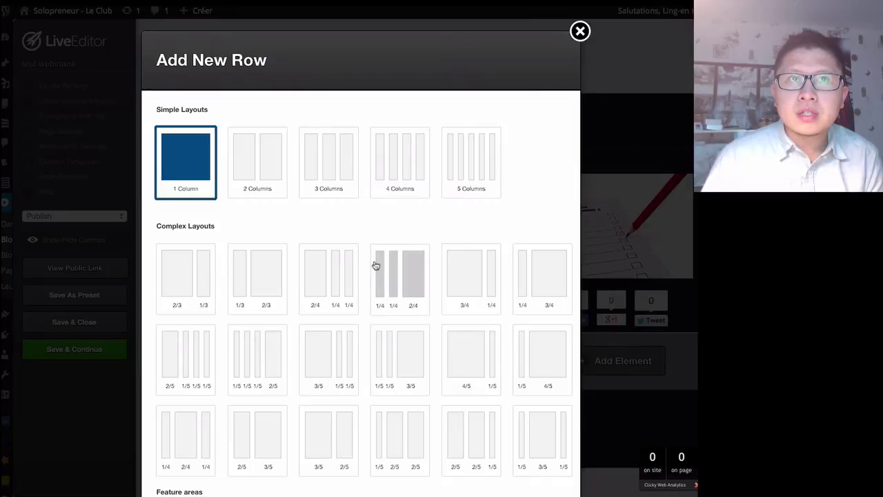
pyautogui.click(330, 287)
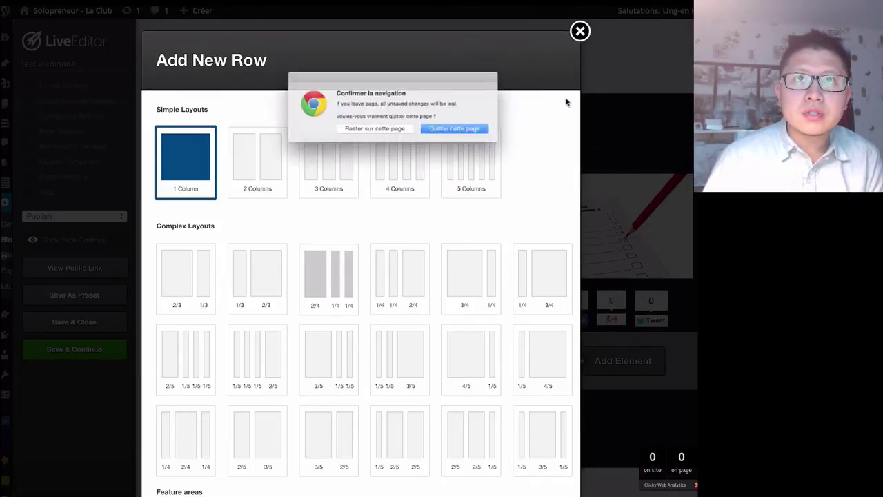
pyautogui.click(408, 132)
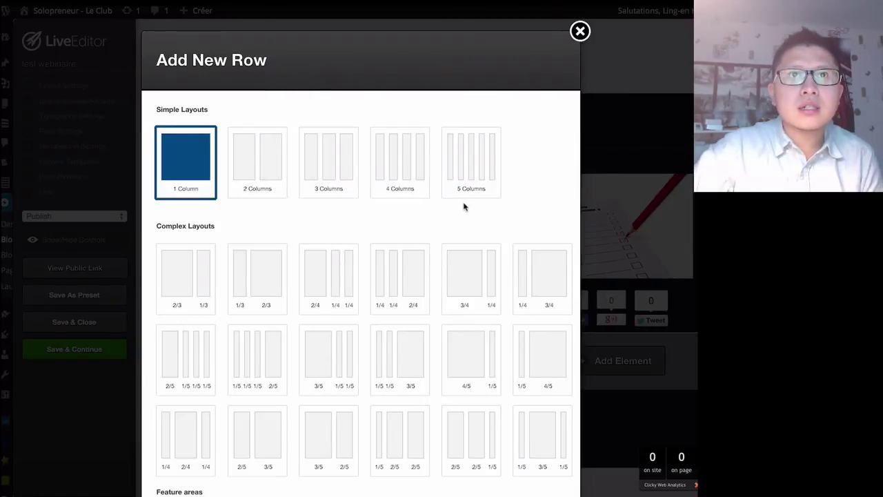
pyautogui.click(581, 32)
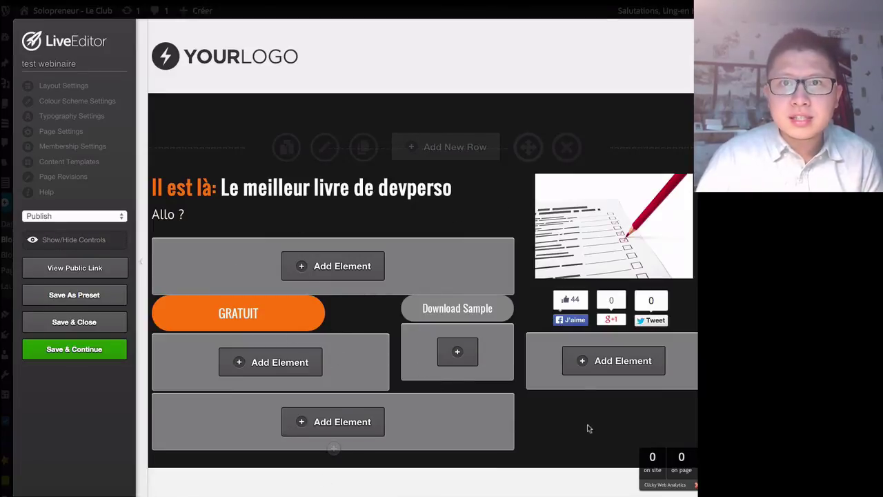
# Insert a new 1 Column row above the row containing the "Il est là" headline.
pyautogui.click(450, 149)
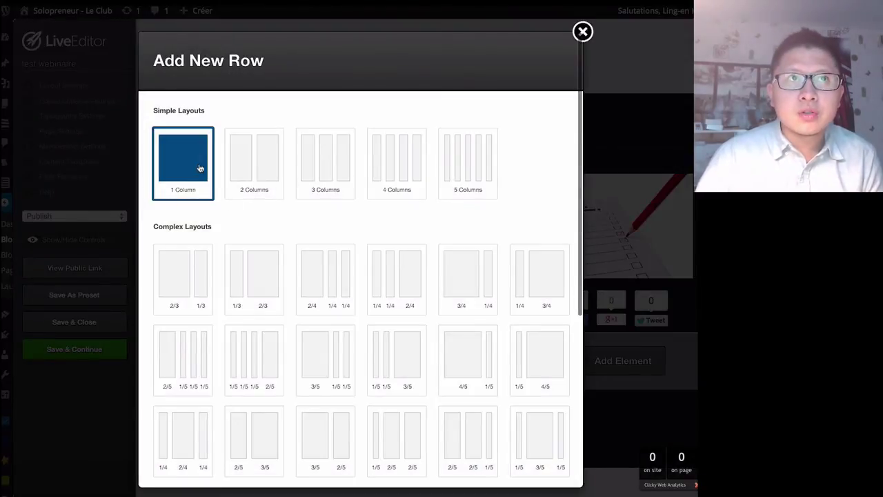
pyautogui.scroll(-5, 302, 282)
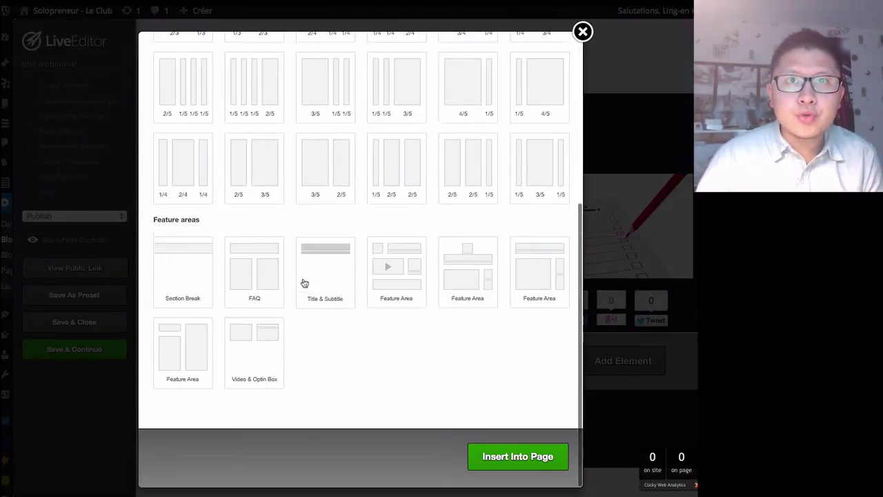
pyautogui.click(499, 457)
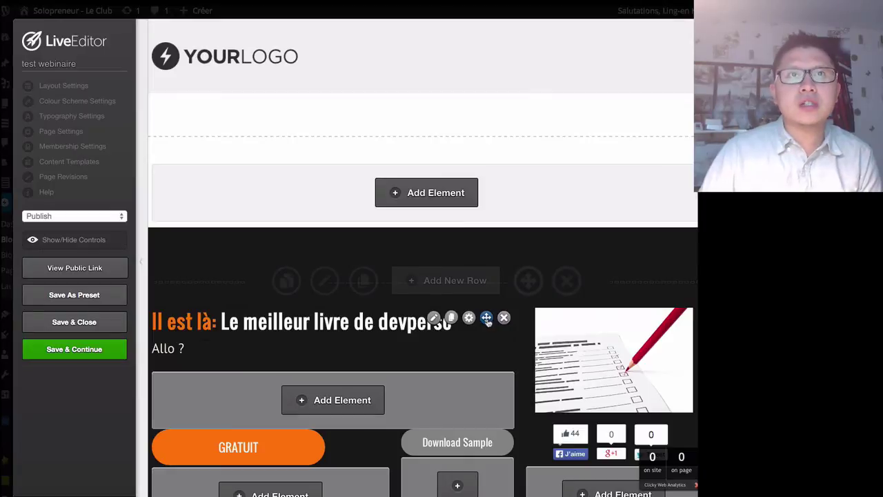
# Search for "news" to add a News Bar element to the empty one-column row, and choose its style.
pyautogui.scroll(-3, 481, 296)
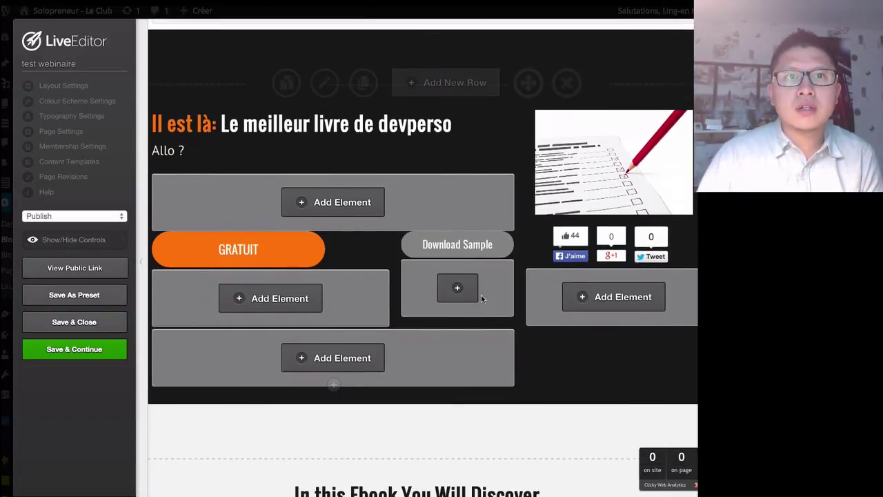
pyautogui.scroll(-1, 481, 297)
pyautogui.scroll(4, 481, 295)
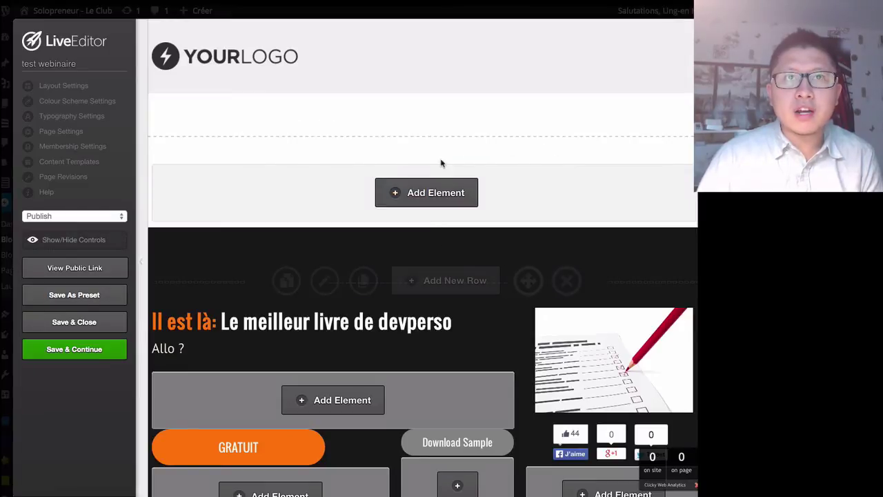
pyautogui.click(436, 198)
pyautogui.write('social')
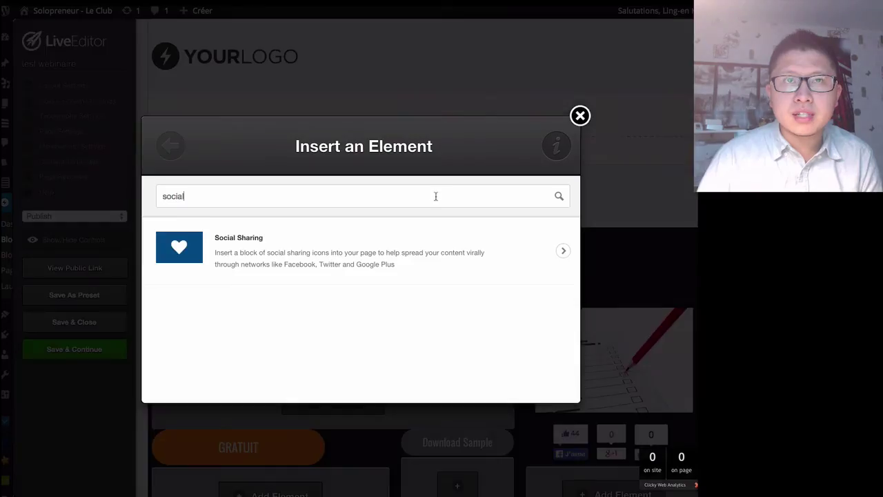
pyautogui.write('news')
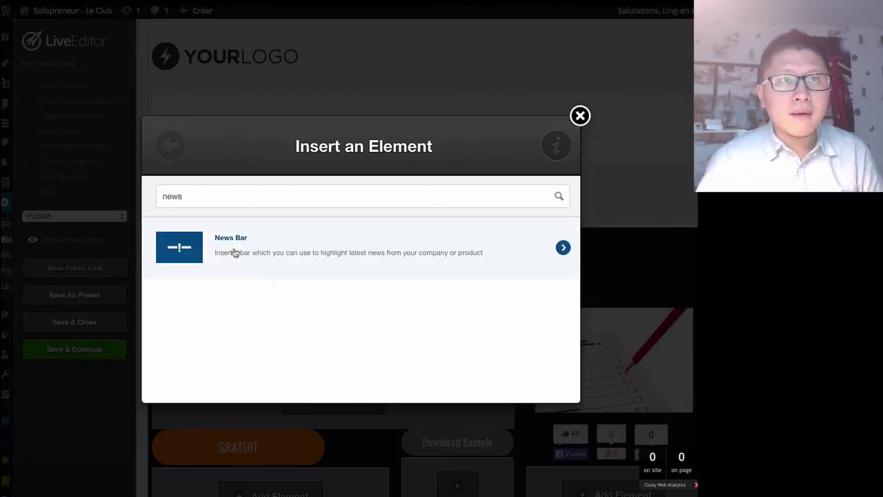
pyautogui.click(235, 253)
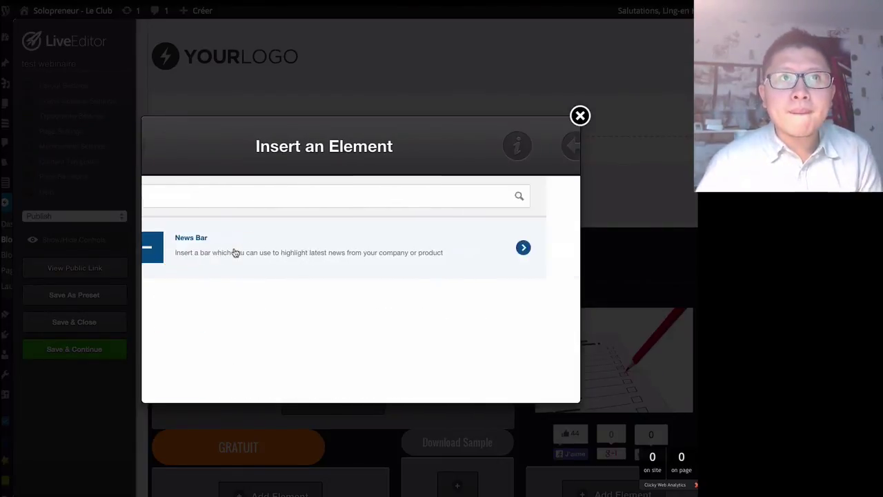
pyautogui.click(335, 217)
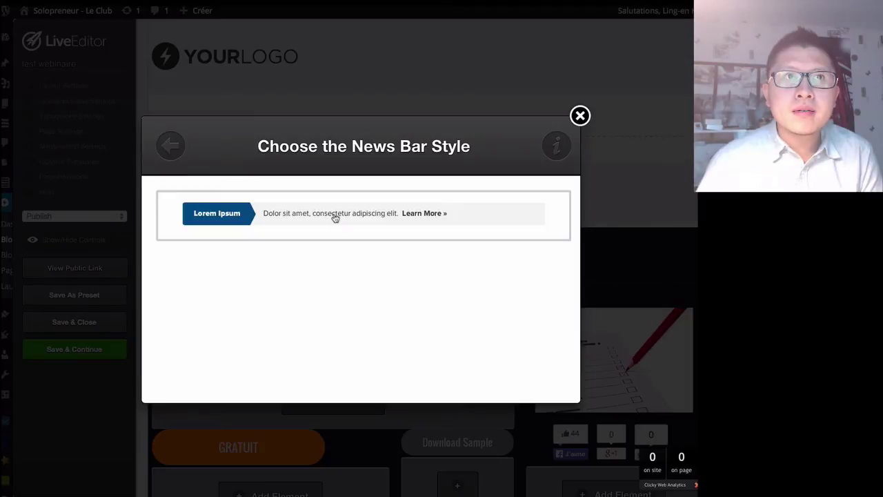
# Enter "ATTENTION" as the news bar's feature text and "Il ne reste que 10 livres en stocks" as its main text.
pyautogui.click(203, 273)
pyautogui.scroll(-2, 282, 296)
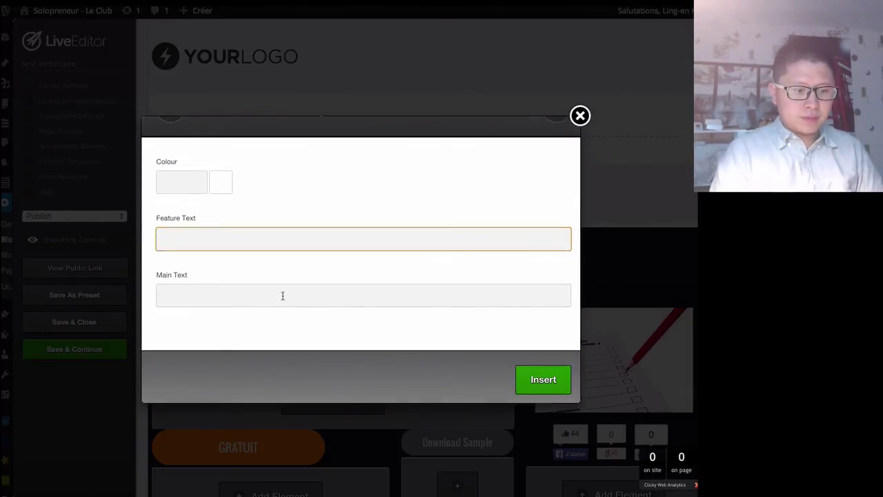
pyautogui.press('Tab')
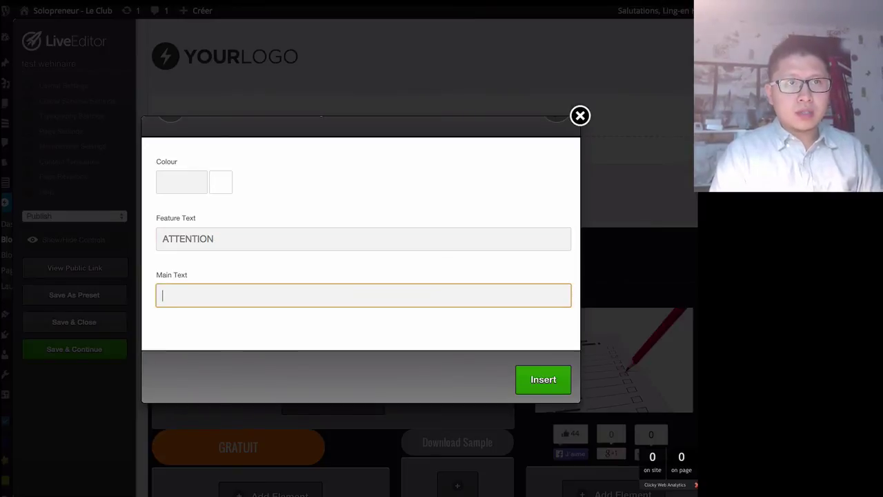
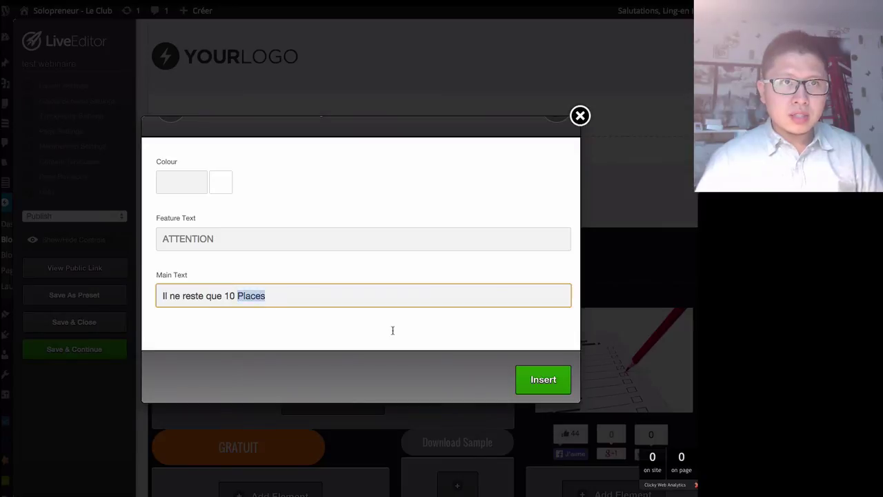
pyautogui.write('livres en stocks')
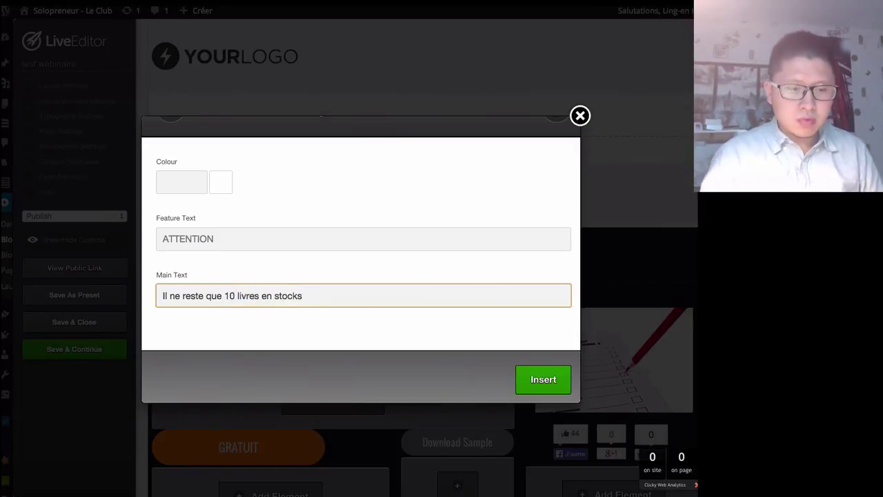
# Replace the main text with "Plus que 5 jours pour profiter de l'offre" and insert the news bar.
pyautogui.hotkey('ctrl', 'a')
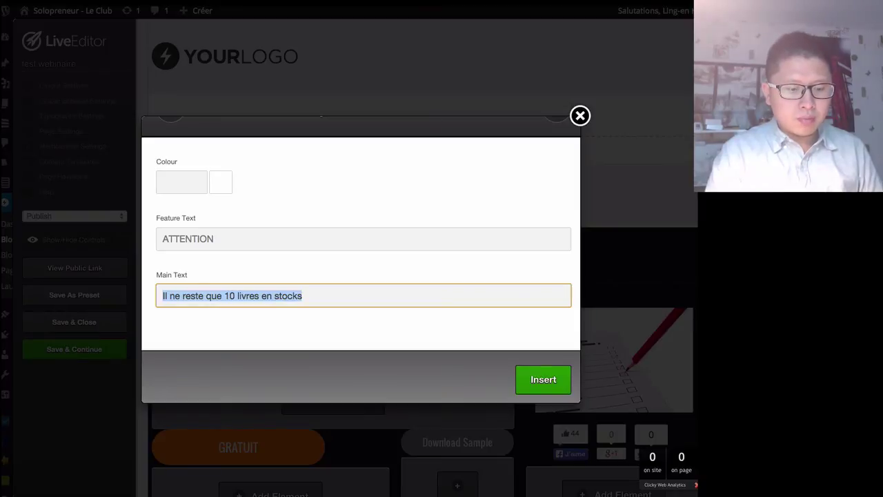
pyautogui.write("Plus que 5 jours pour profiter de l'offre")
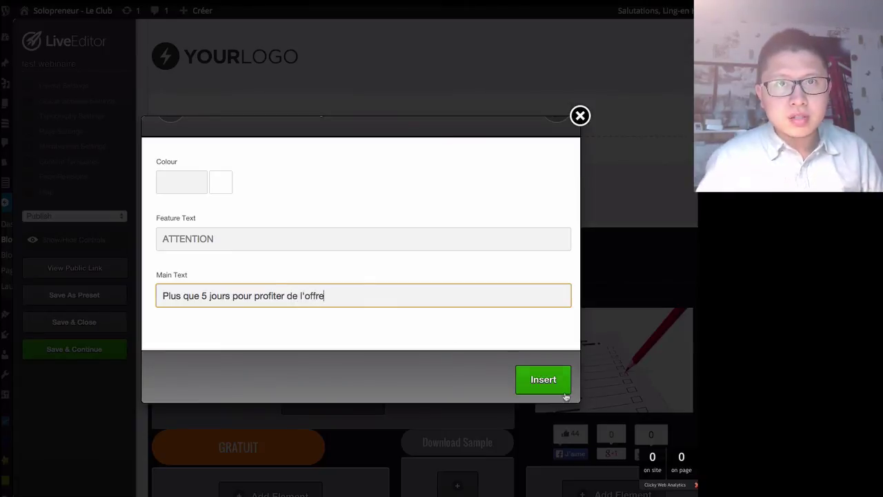
pyautogui.click(565, 395)
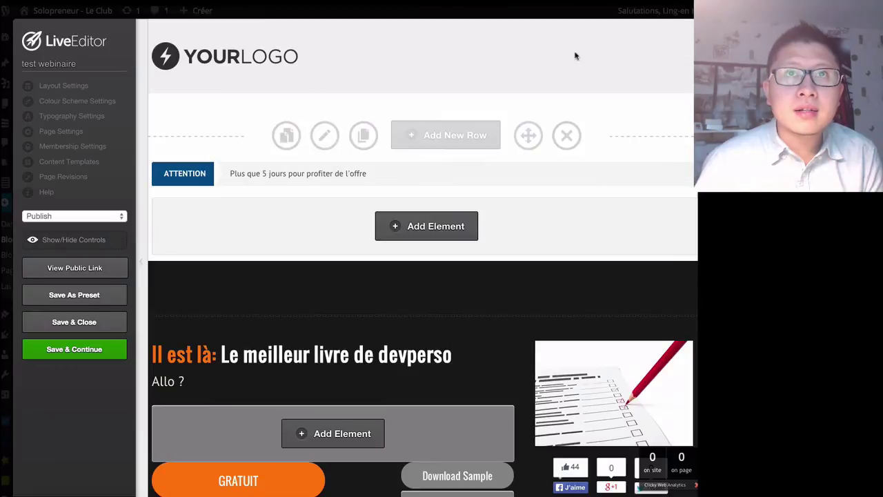
# Save the page while continuing to edit, and hide the editing controls to preview the layout.
pyautogui.click(102, 350)
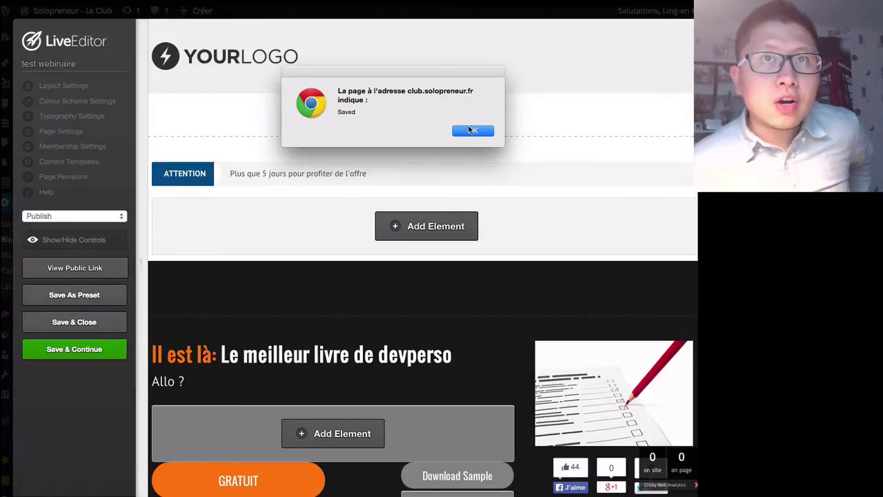
pyautogui.click(469, 130)
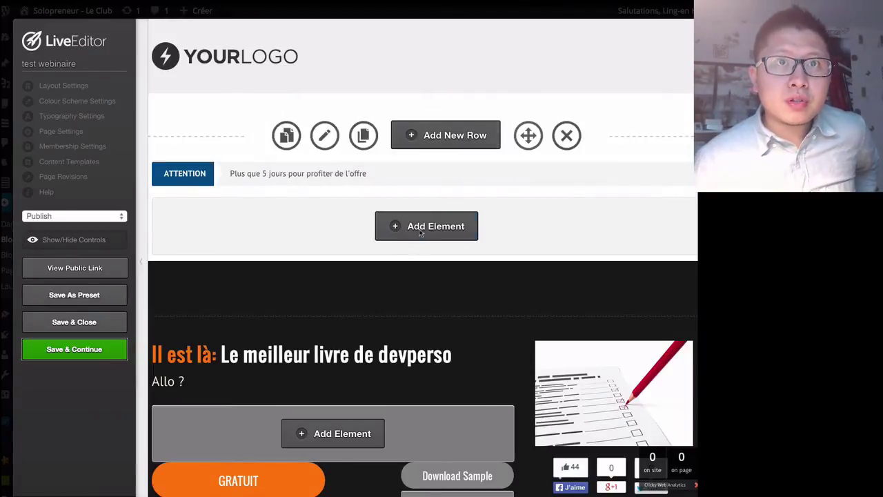
pyautogui.scroll(-3, 330, 223)
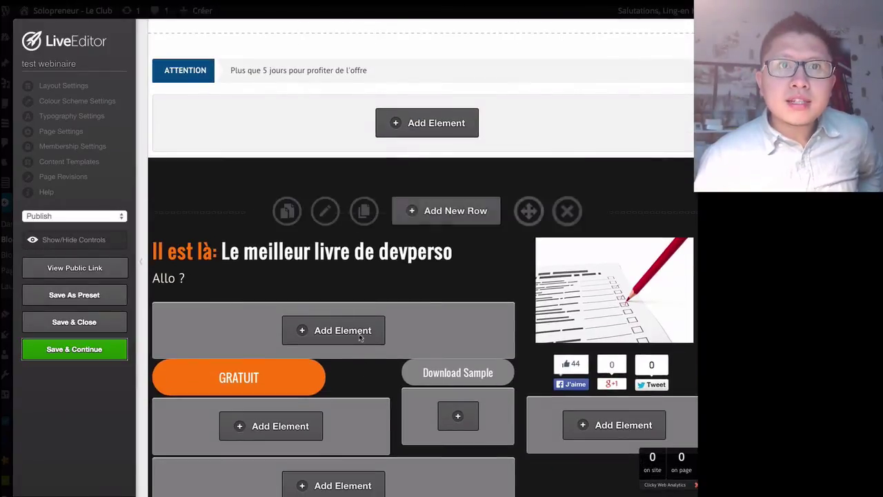
pyautogui.scroll(-1, 486, 259)
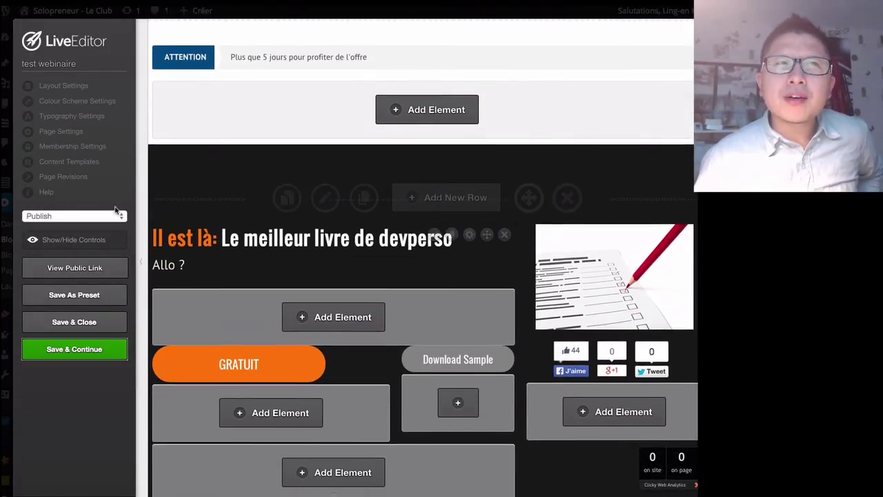
pyautogui.click(61, 243)
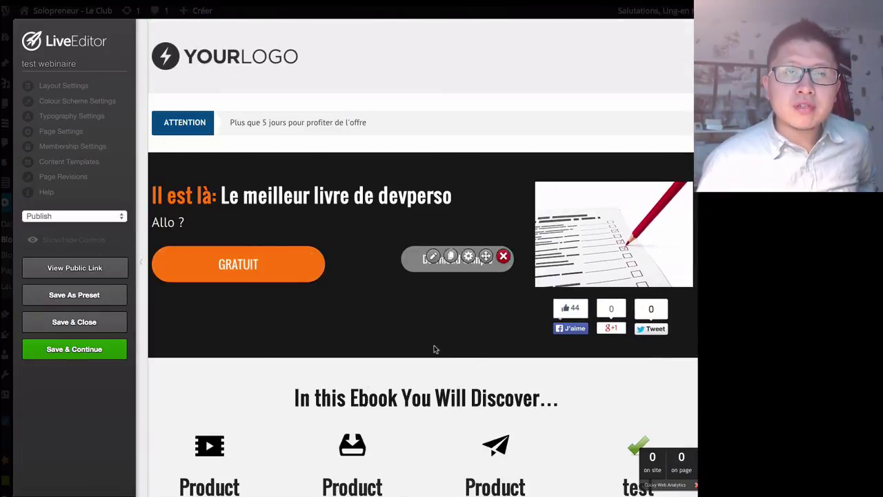
# Turn off Header & Navigation in the page's layout settings and update the page.
pyautogui.scroll(-3, 323, 190)
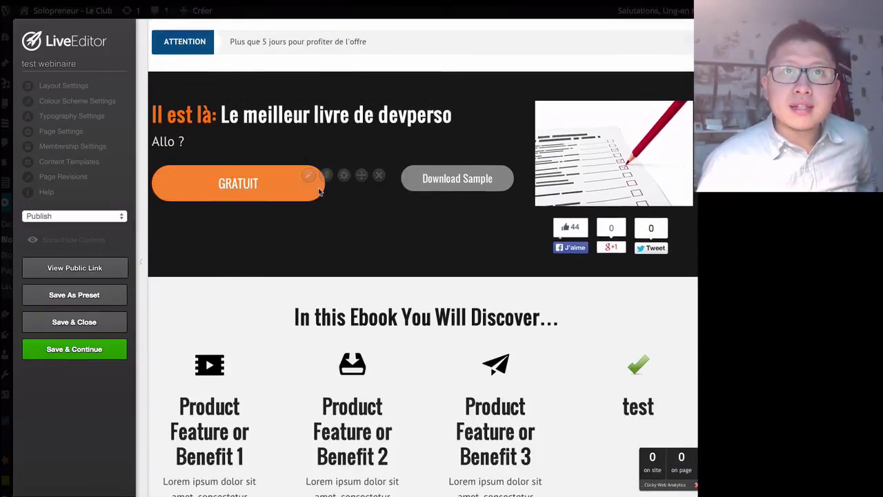
pyautogui.scroll(-4, 323, 184)
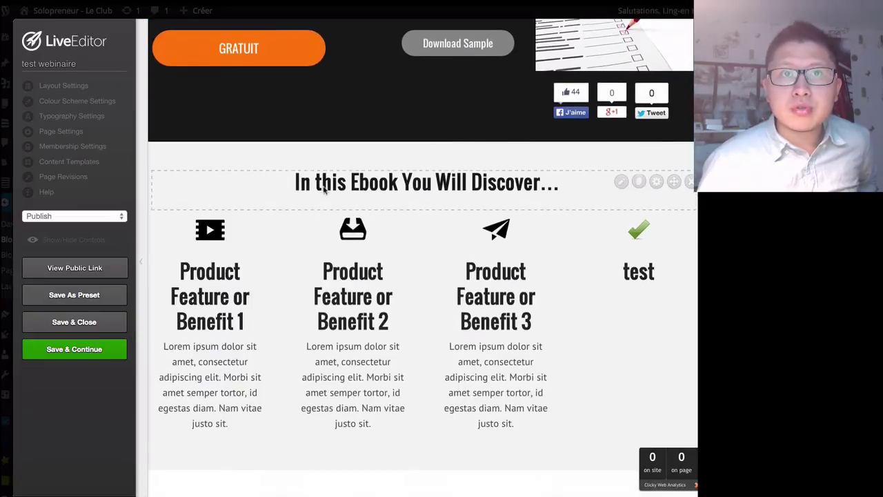
pyautogui.scroll(7, 300, 134)
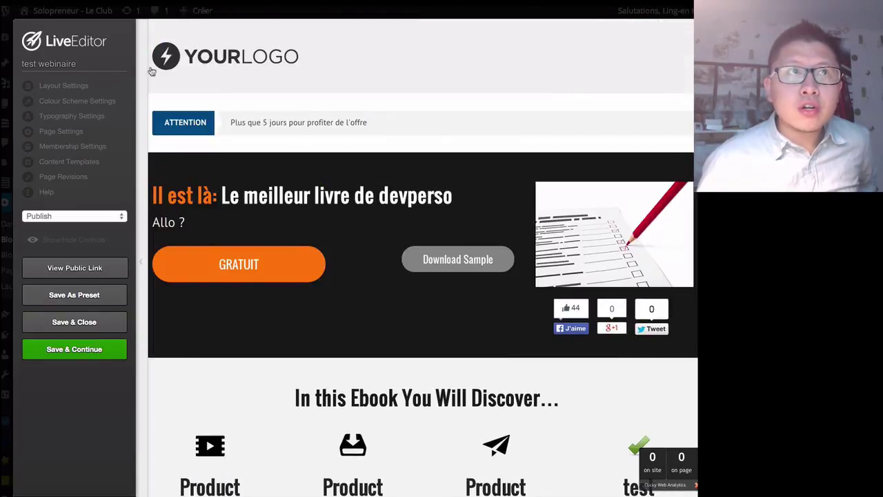
pyautogui.click(80, 88)
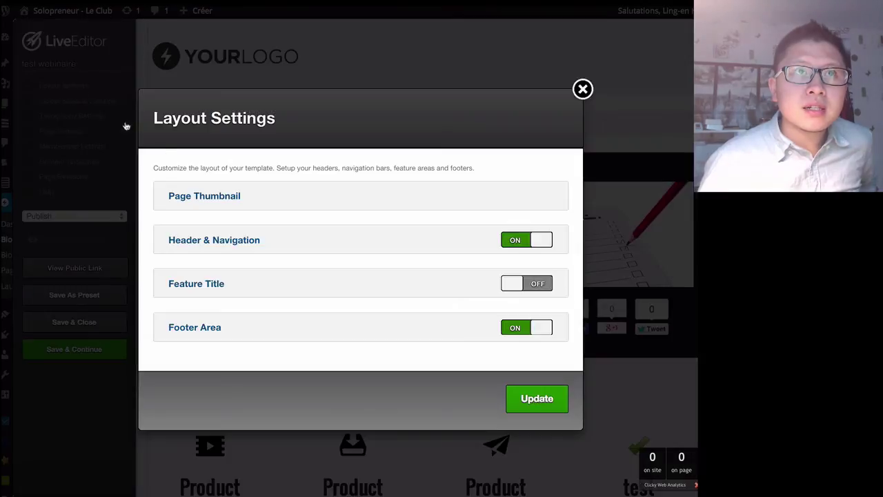
pyautogui.click(527, 240)
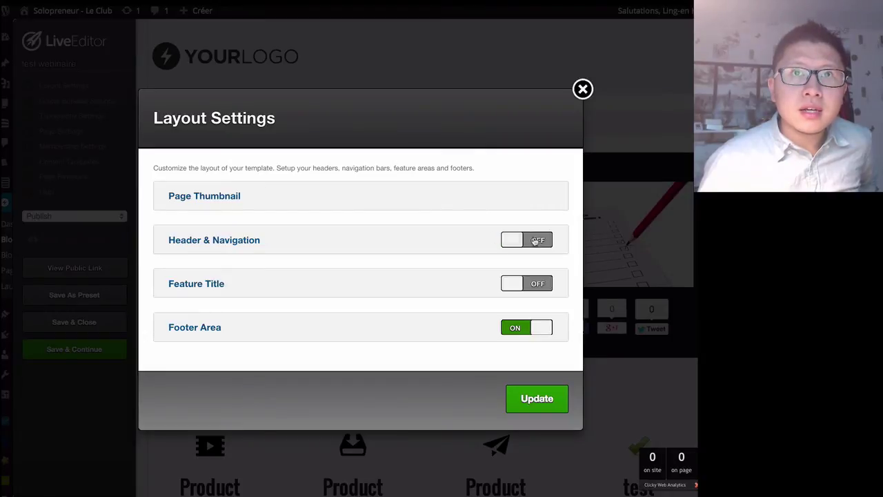
pyautogui.click(537, 399)
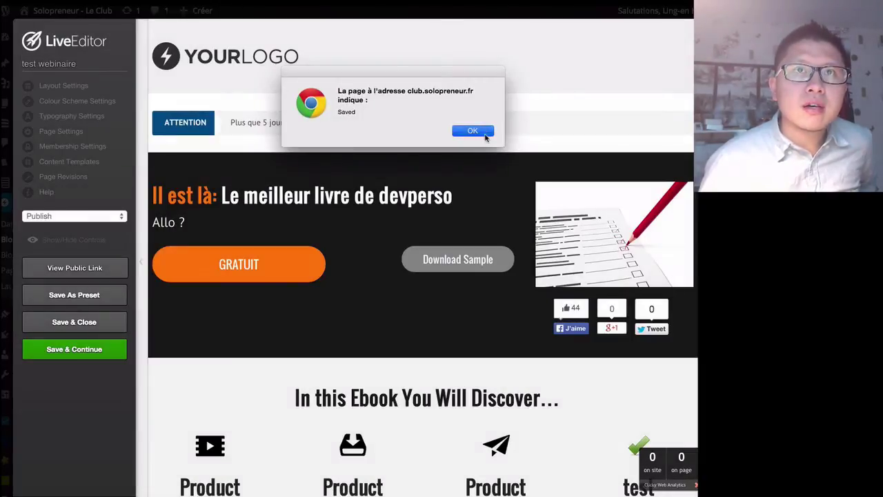
pyautogui.click(472, 131)
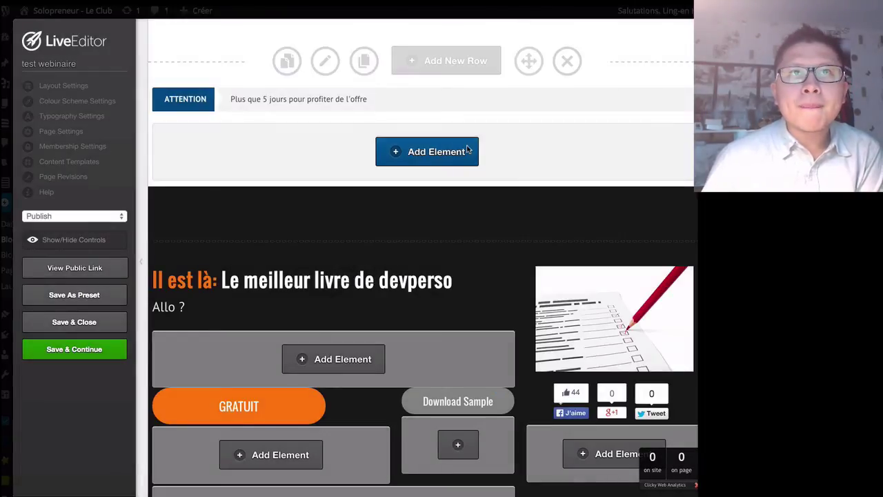
# Start adding a Feature Box element beneath the four product feature columns.
pyautogui.scroll(-4, 466, 149)
pyautogui.scroll(-5, 467, 150)
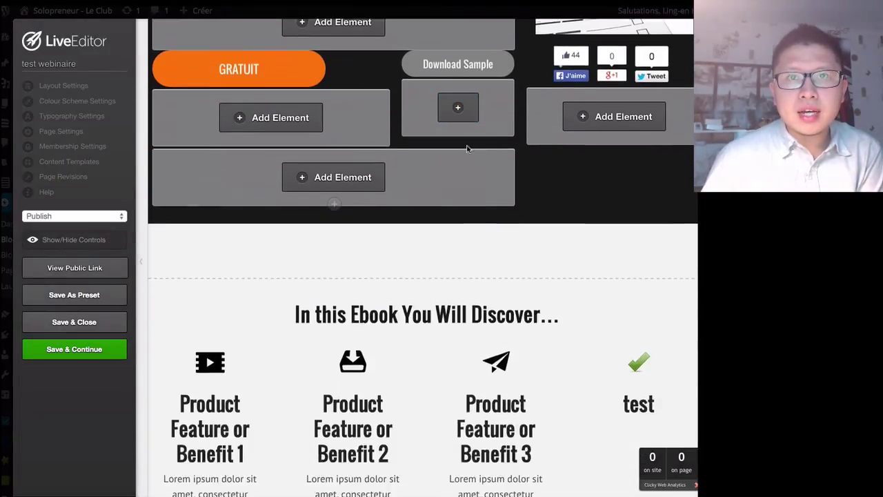
pyautogui.scroll(-1, 467, 146)
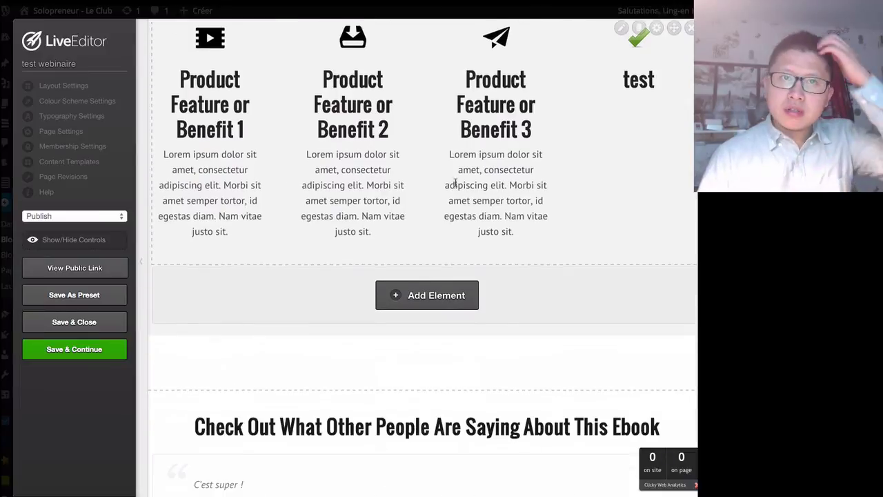
pyautogui.click(430, 298)
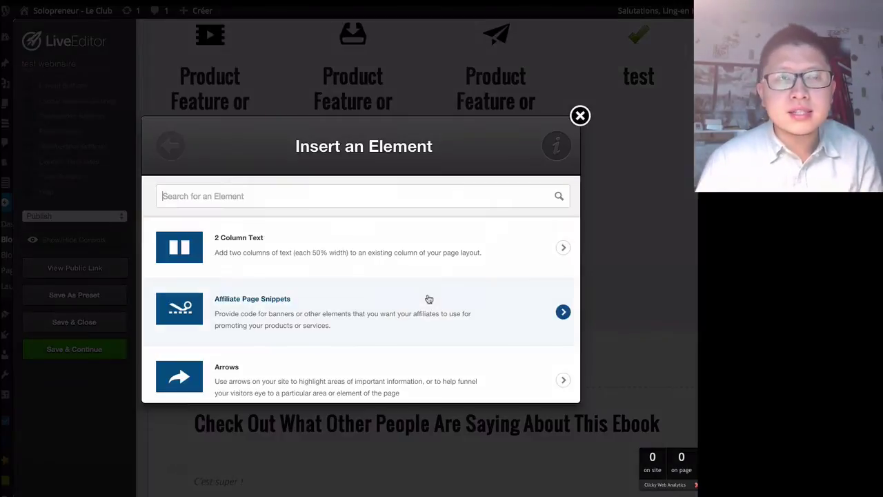
pyautogui.scroll(-5, 312, 280)
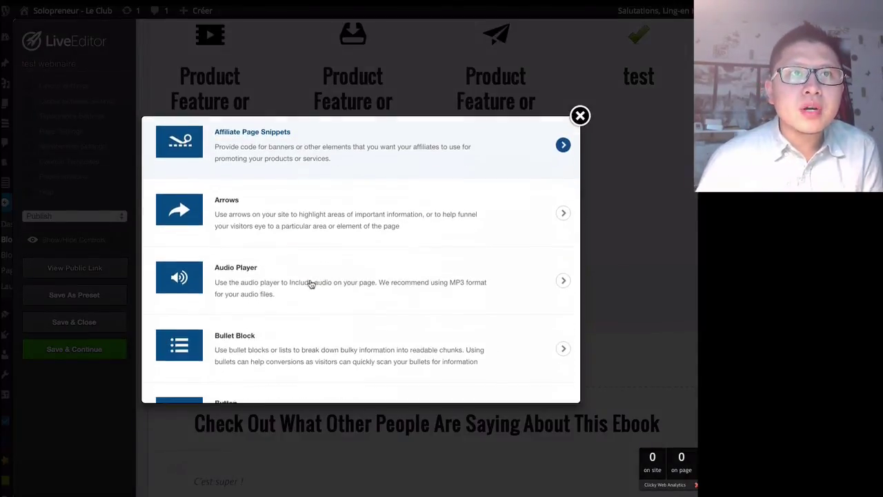
pyautogui.scroll(-10, 311, 284)
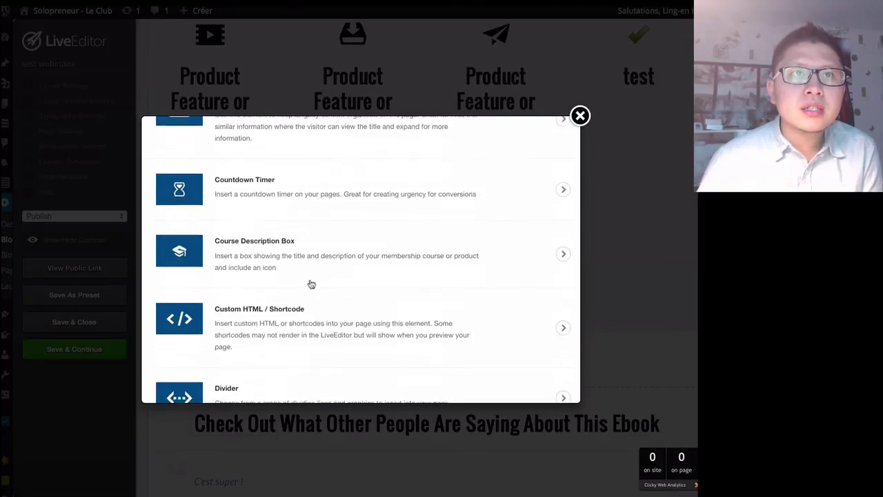
pyautogui.scroll(-8, 311, 283)
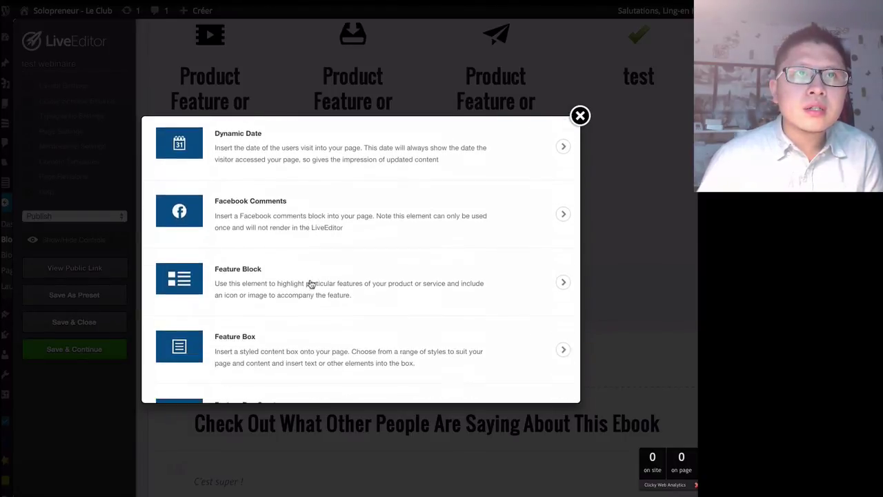
pyautogui.scroll(-1, 321, 300)
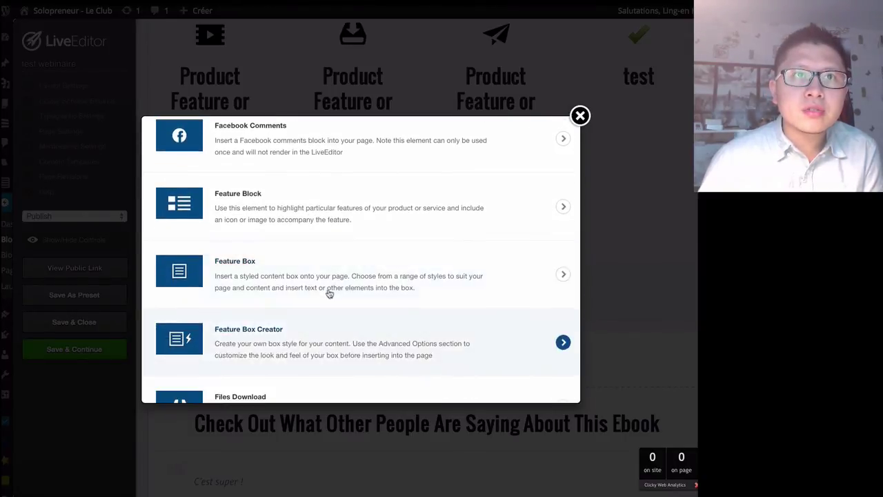
pyautogui.click(466, 274)
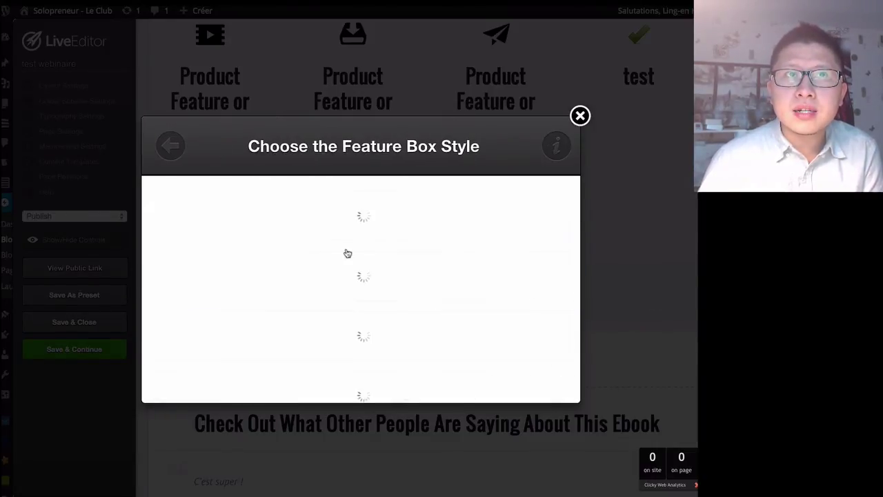
# Choose the yellow feature box style with italic text, enter "Ce n'est pas beau" as its content and insert it.
pyautogui.scroll(-3, 396, 270)
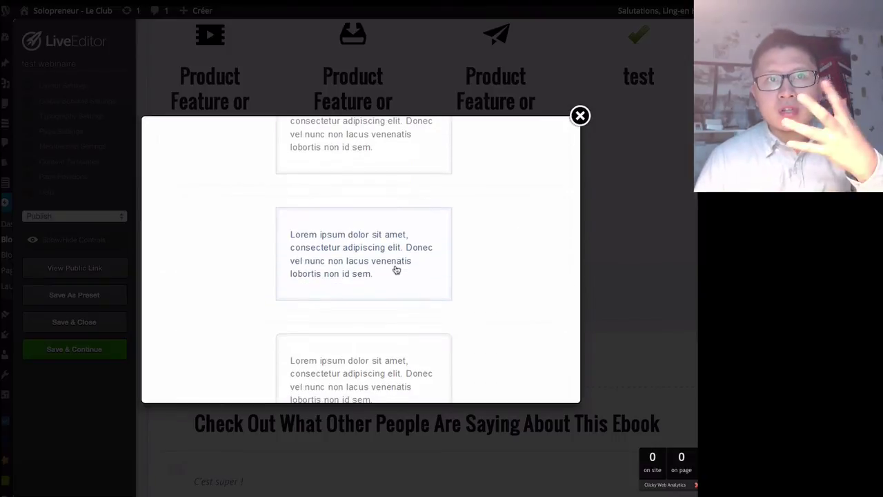
pyautogui.scroll(-3, 397, 270)
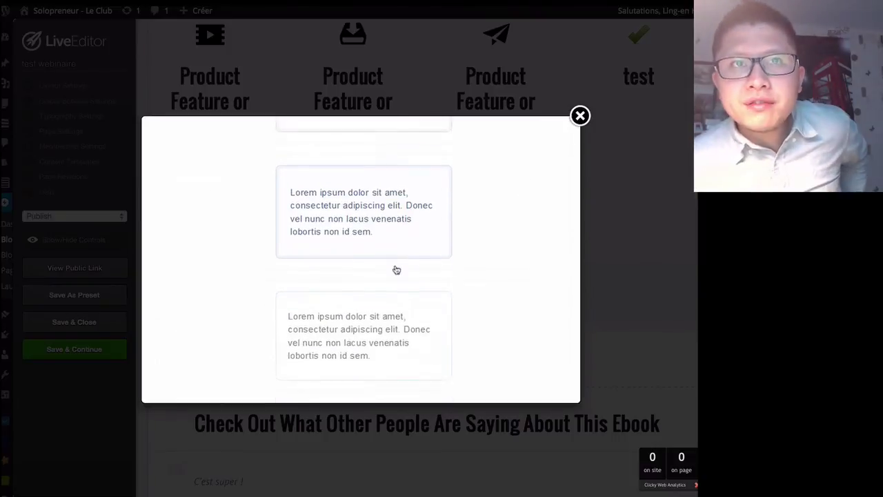
pyautogui.scroll(-2, 397, 270)
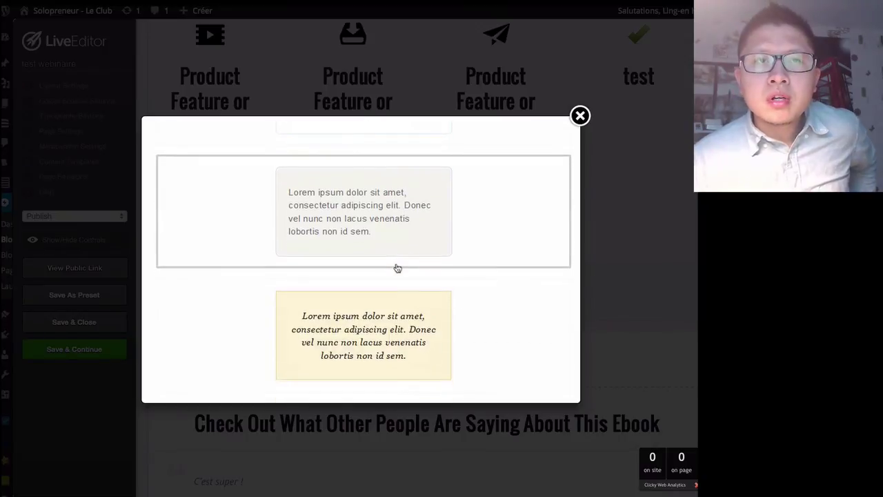
pyautogui.click(378, 336)
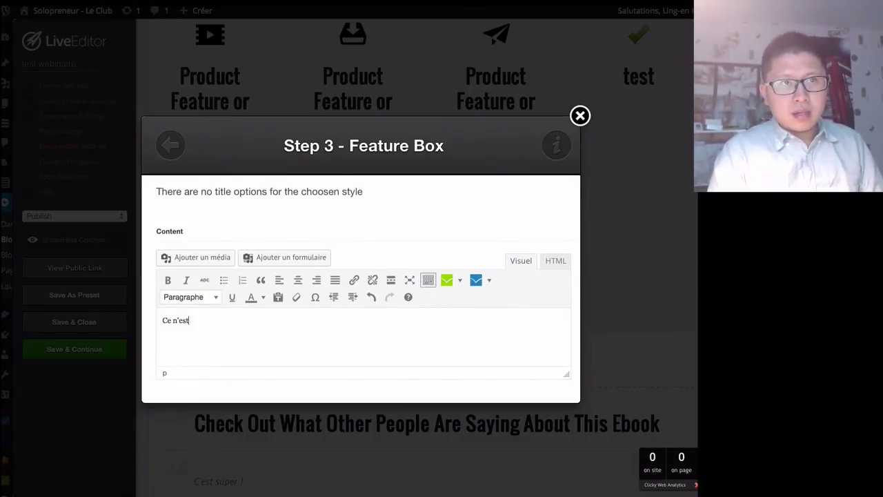
pyautogui.scroll(-2, 452, 330)
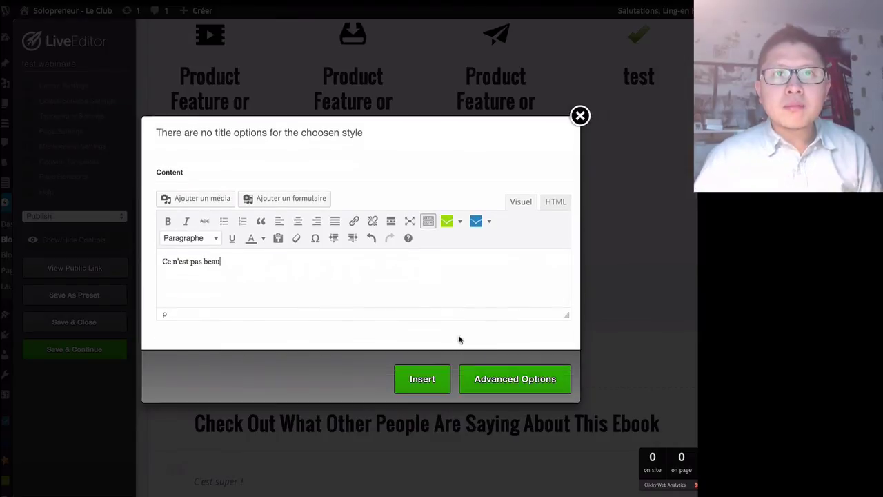
pyautogui.click(422, 379)
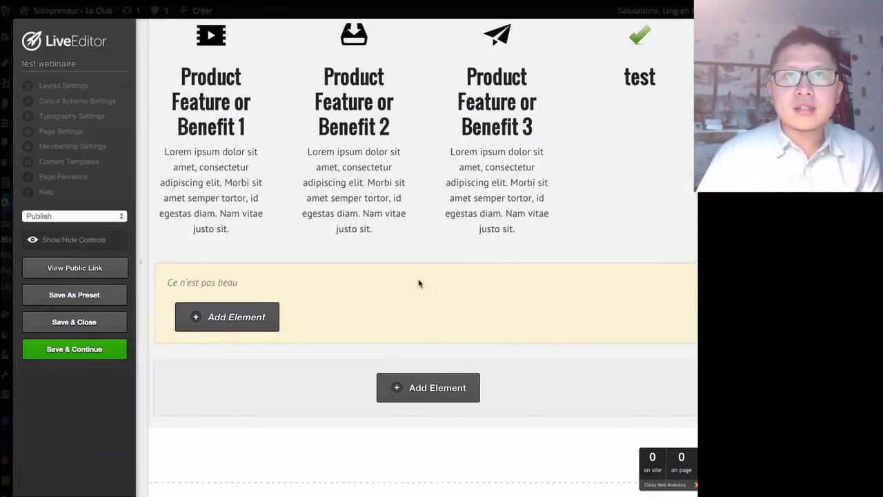
# Move the yellow feature box into the dark section's image column, and place the social sharing buttons above it.
pyautogui.scroll(1, 440, 302)
pyautogui.moveTo(675, 312); pyautogui.dragTo(657, 93)
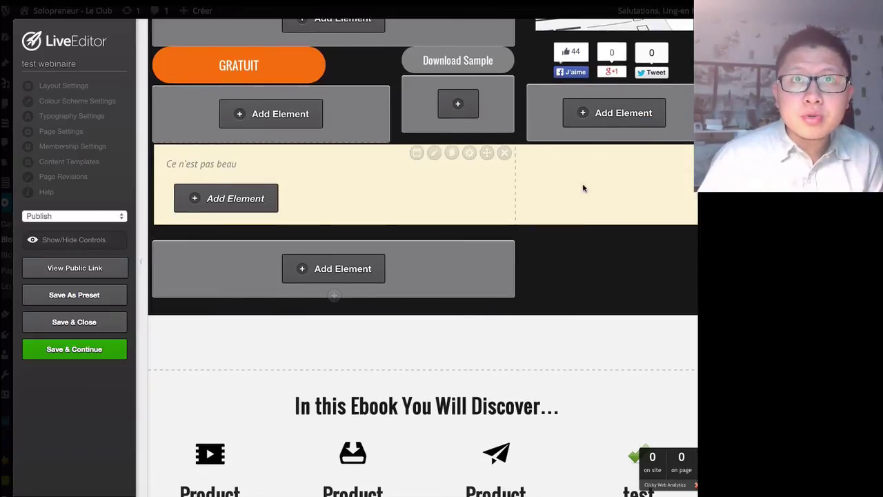
pyautogui.moveTo(486, 152); pyautogui.dragTo(613, 109)
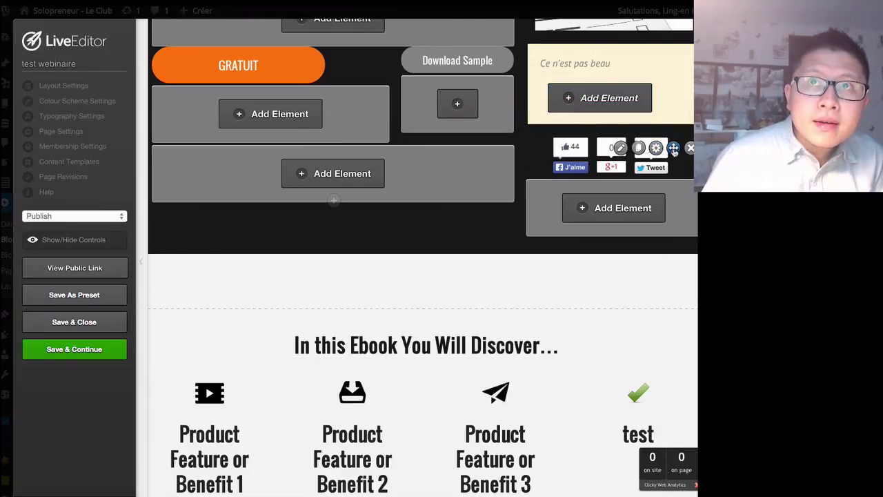
pyautogui.moveTo(673, 151); pyautogui.dragTo(663, 103)
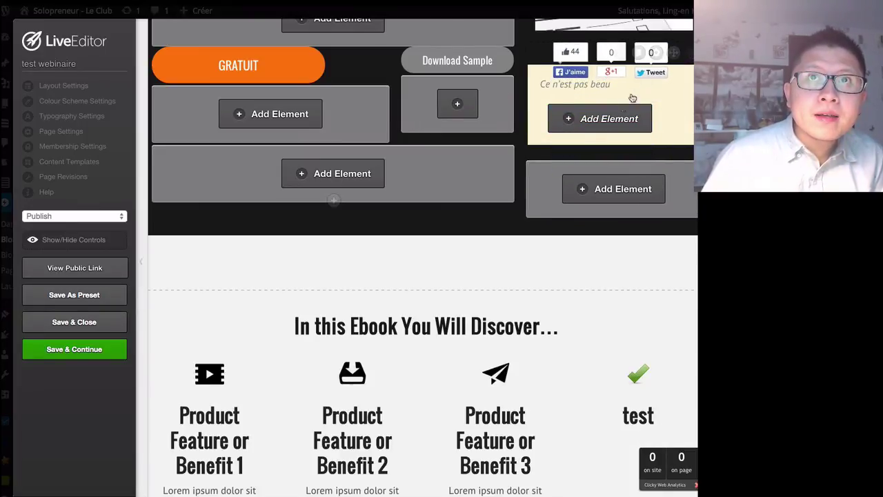
pyautogui.scroll(3, 578, 207)
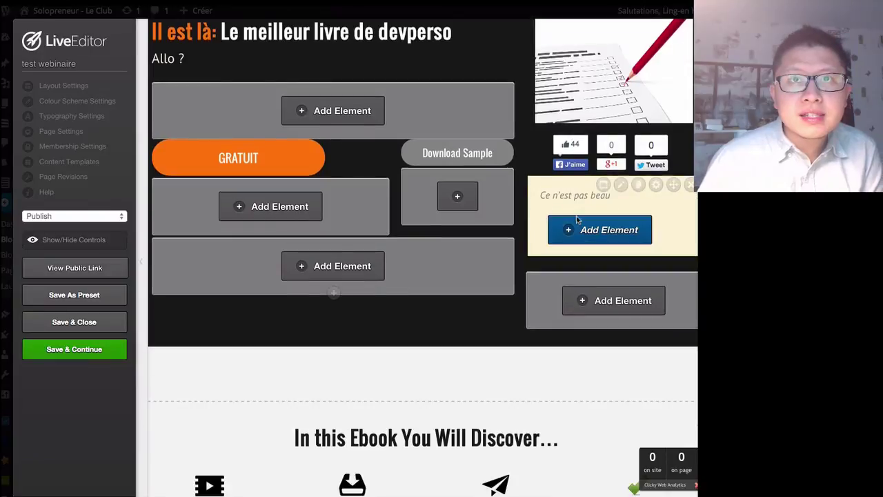
# Browse the elements available for the row below the testimonial and examine the Headline styles.
pyautogui.scroll(-10, 576, 216)
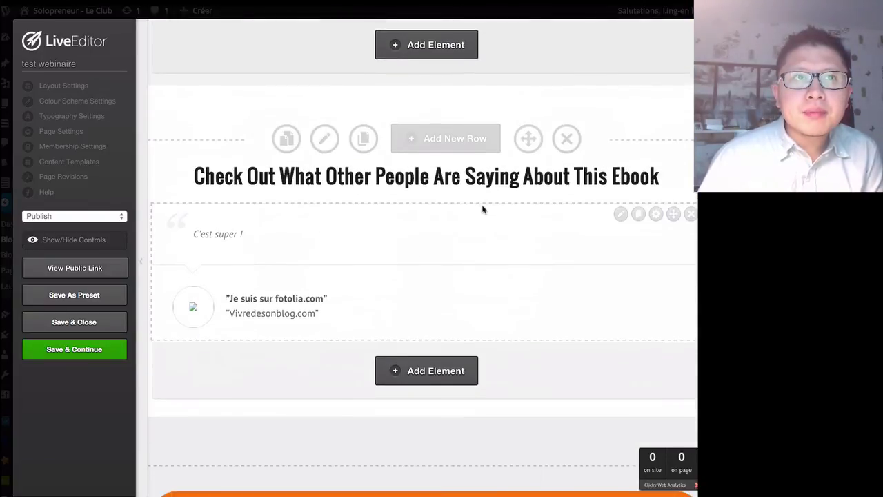
pyautogui.click(437, 368)
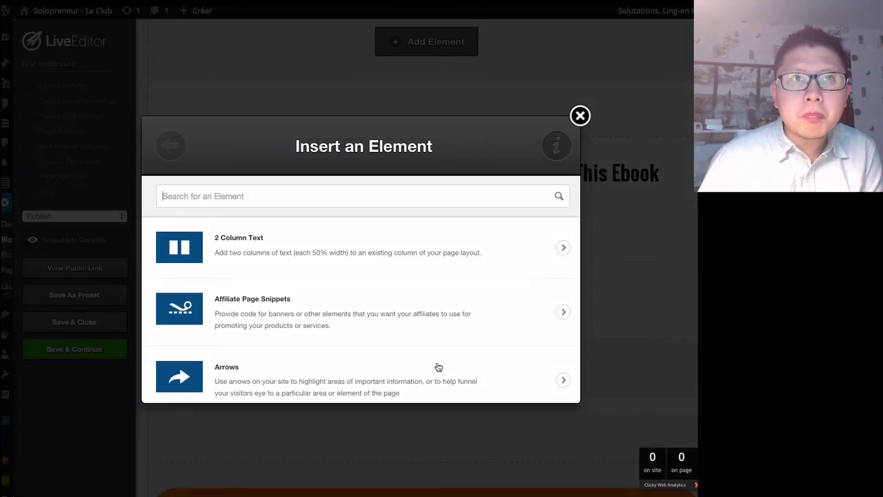
pyautogui.scroll(-5, 325, 321)
pyautogui.scroll(-10, 325, 321)
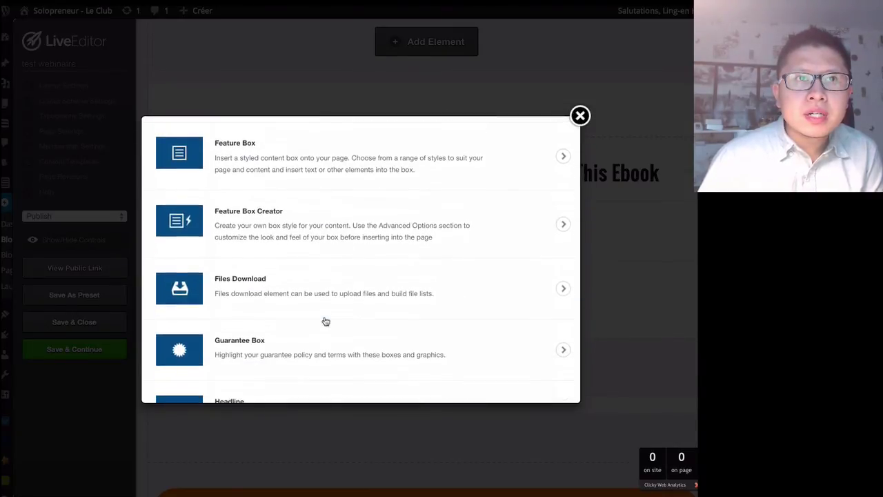
pyautogui.scroll(-2, 325, 320)
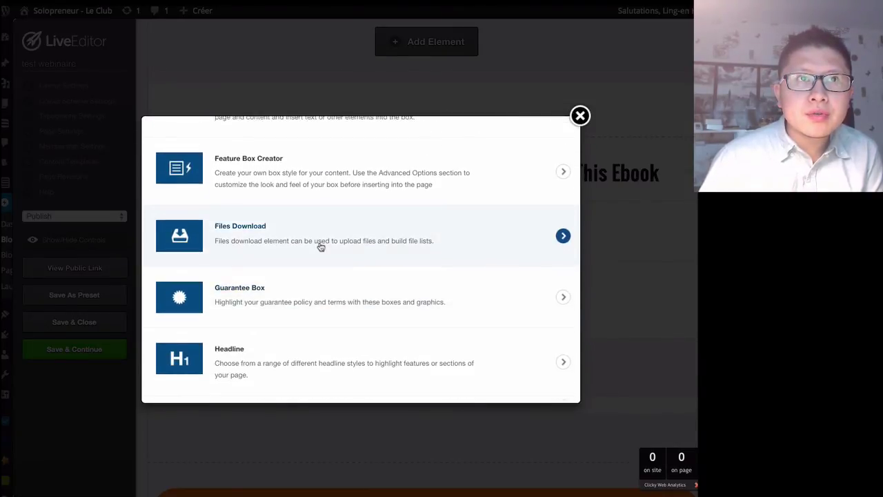
pyautogui.scroll(-5, 310, 280)
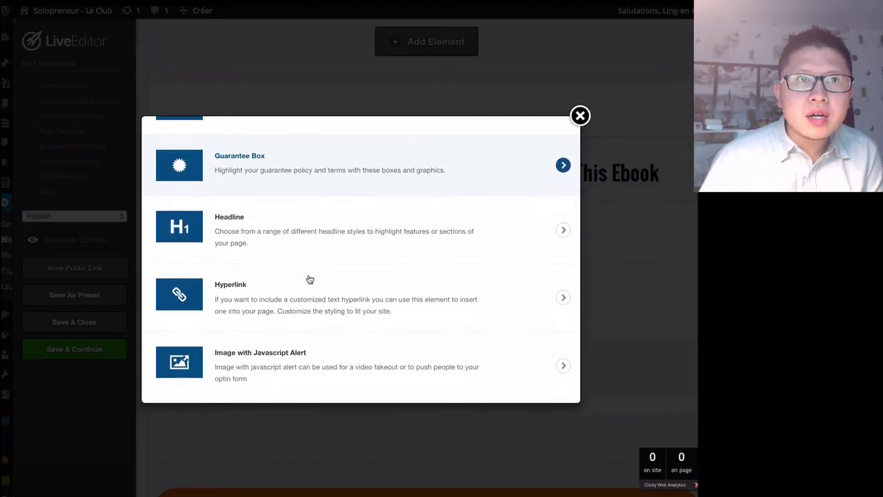
pyautogui.click(535, 230)
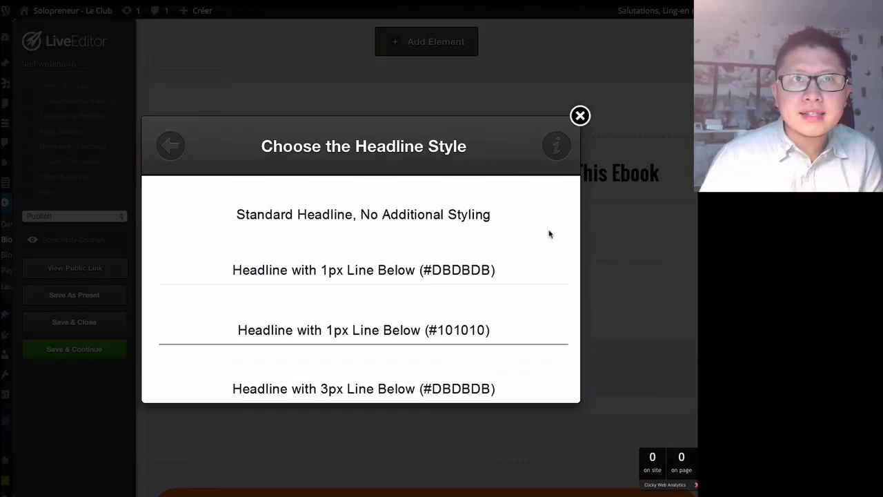
pyautogui.scroll(-5, 324, 266)
pyautogui.scroll(5, 196, 173)
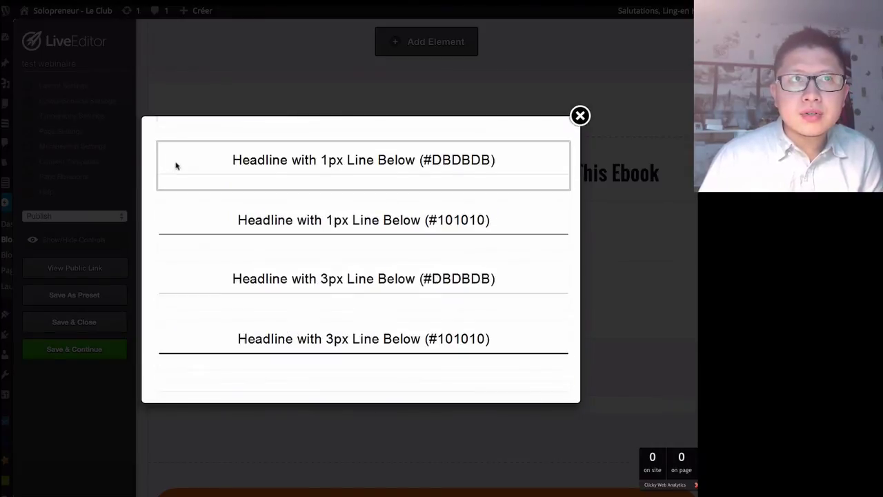
# Leave the Headline styles and look through the full list of elements that can be inserted.
pyautogui.click(168, 149)
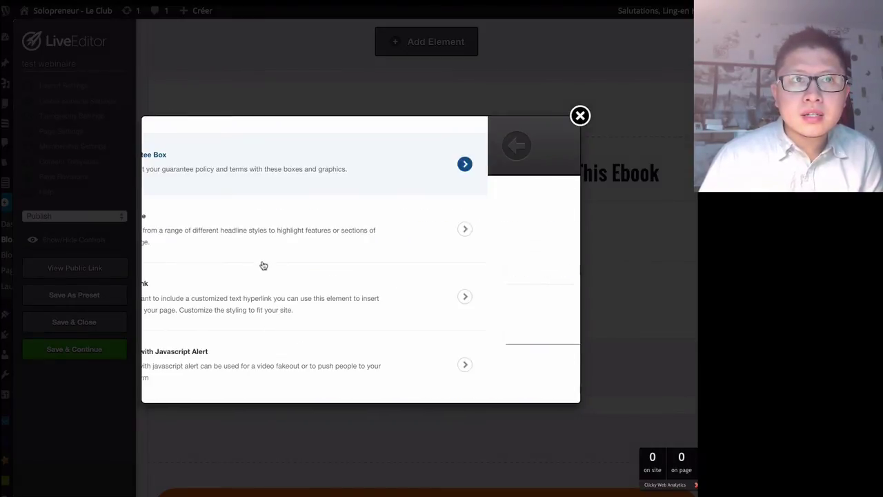
pyautogui.scroll(-10, 251, 275)
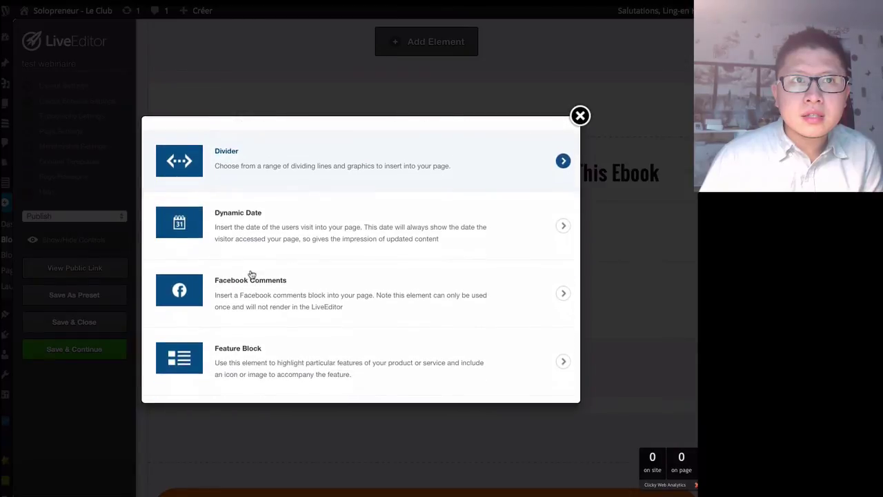
pyautogui.scroll(-7, 252, 274)
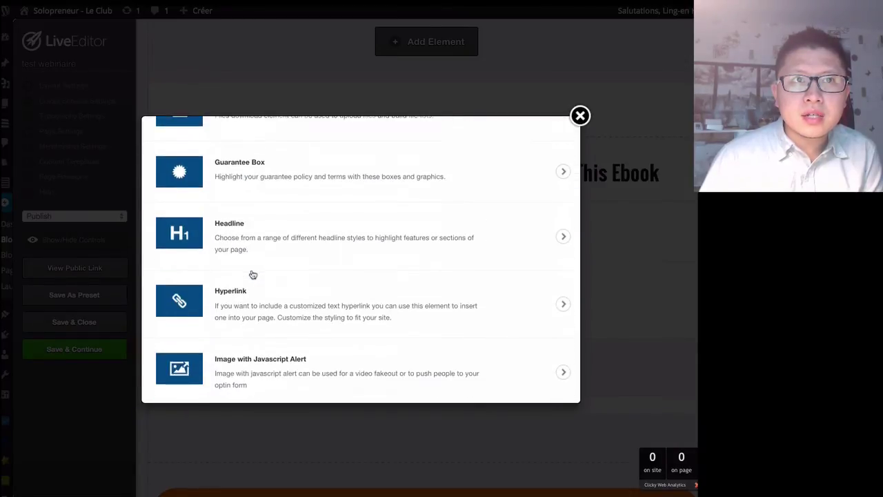
pyautogui.scroll(-10, 253, 275)
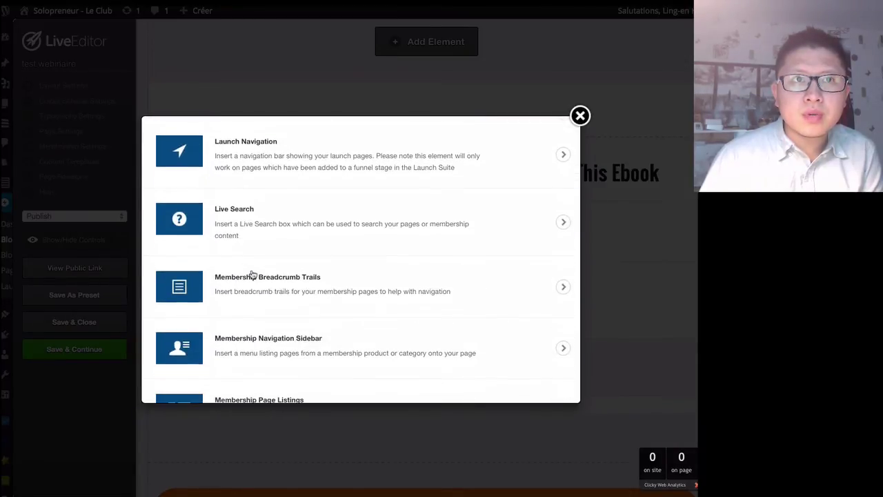
pyautogui.scroll(-10, 228, 291)
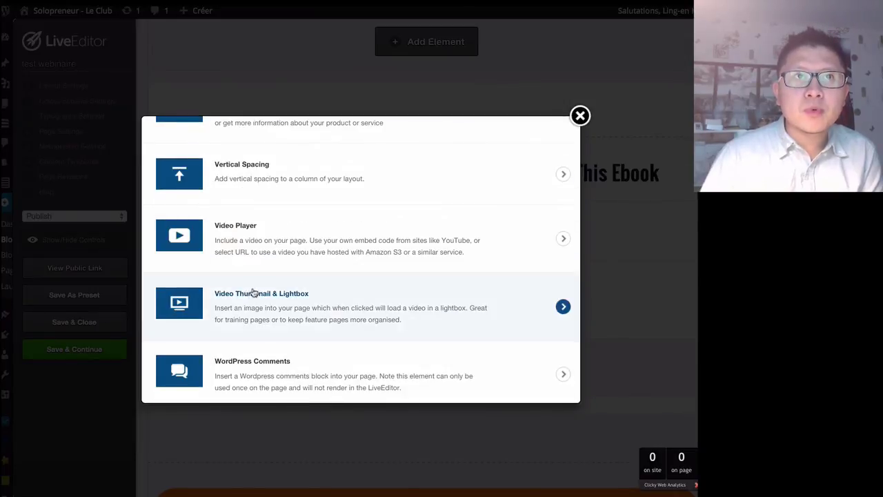
pyautogui.scroll(3, 255, 248)
pyautogui.scroll(20, 265, 209)
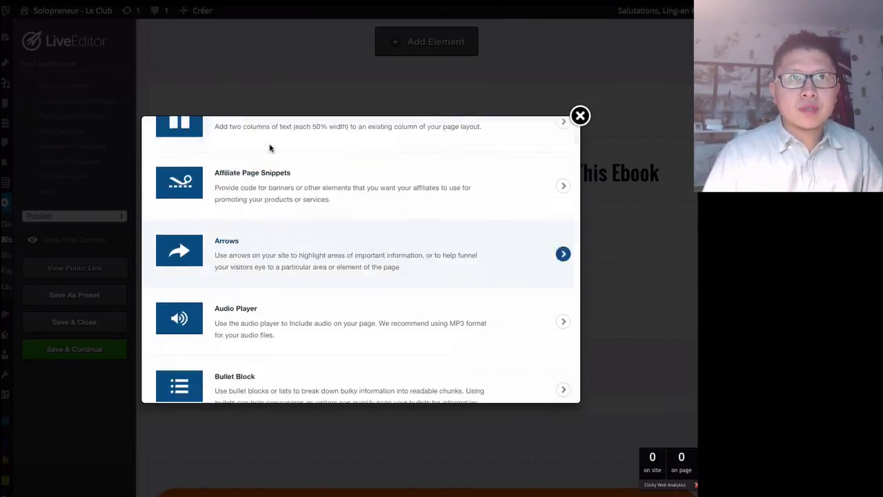
# Find the Facebook Comments element and choose its style with the light background.
pyautogui.write('face')
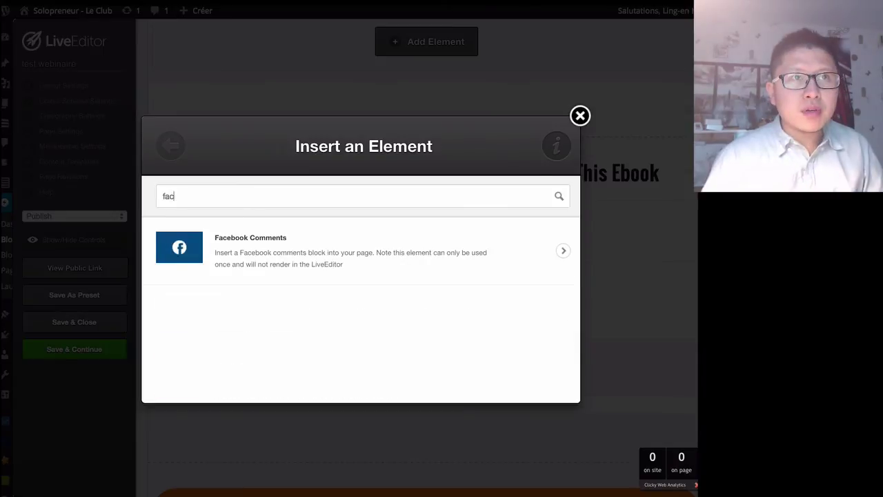
pyautogui.click(225, 240)
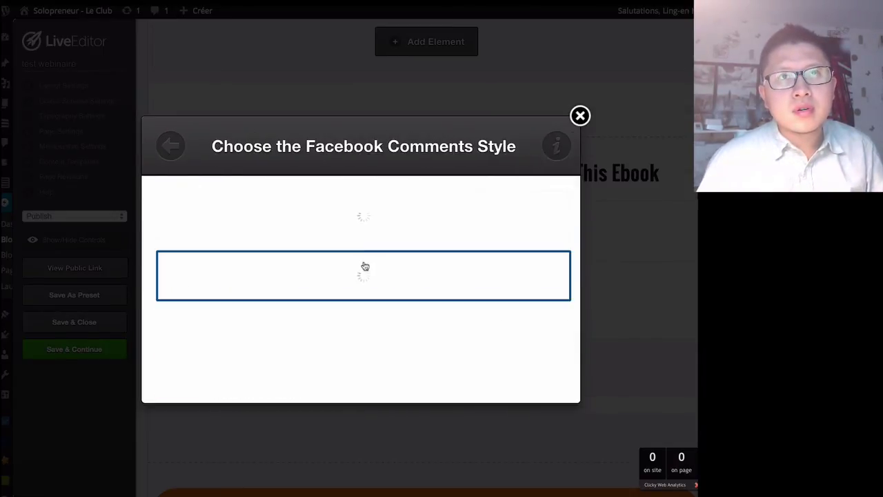
pyautogui.scroll(-3, 376, 278)
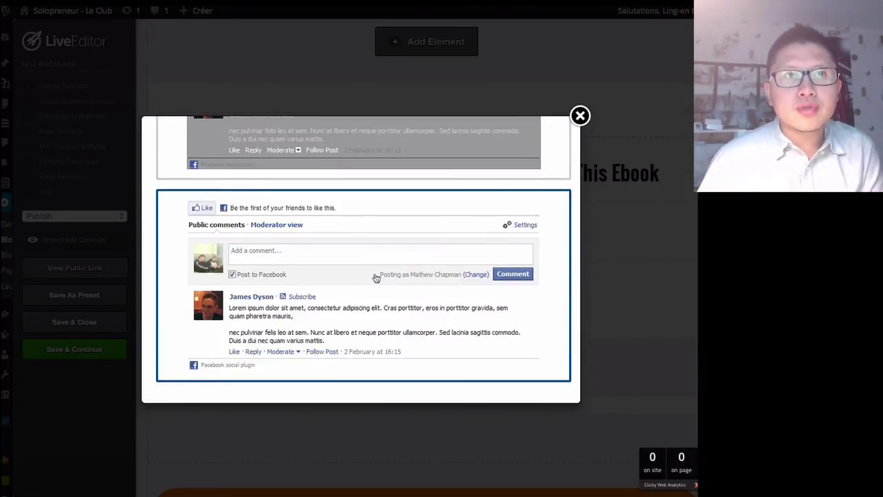
pyautogui.click(376, 264)
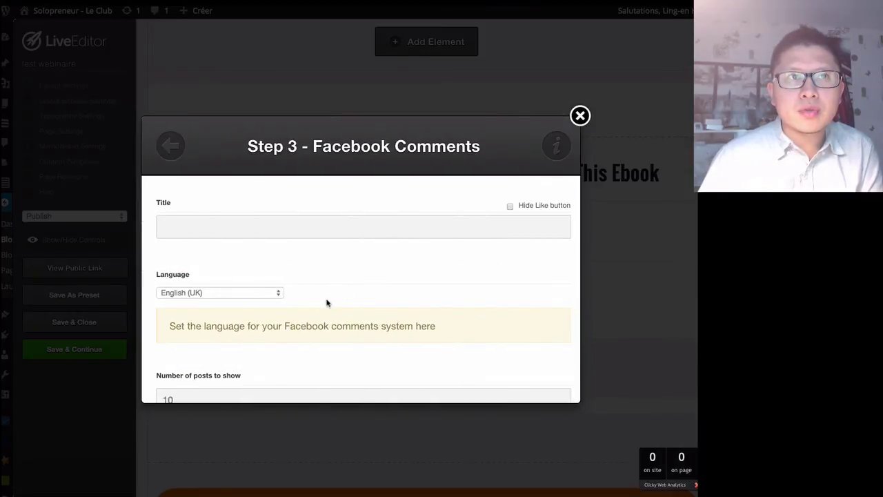
# Set the Facebook comments language to French (France), fill in the comments source URL and insert the element.
pyautogui.click(233, 293)
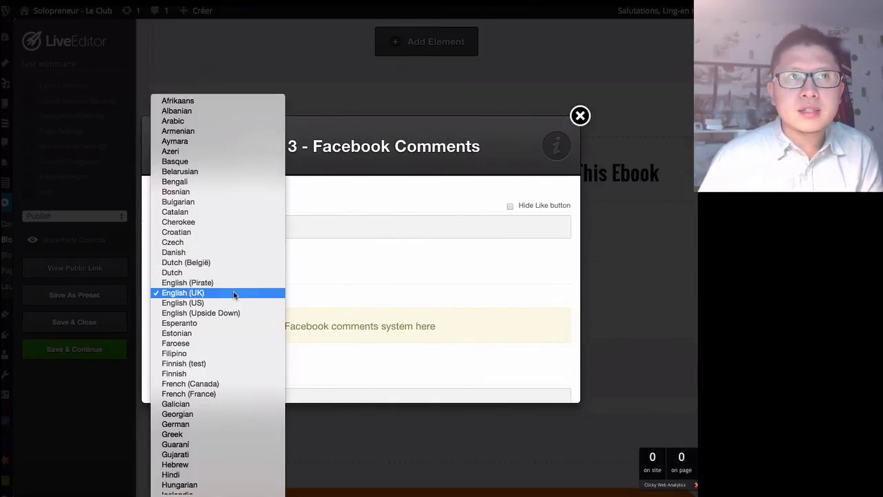
pyautogui.click(203, 394)
pyautogui.scroll(-5, 381, 350)
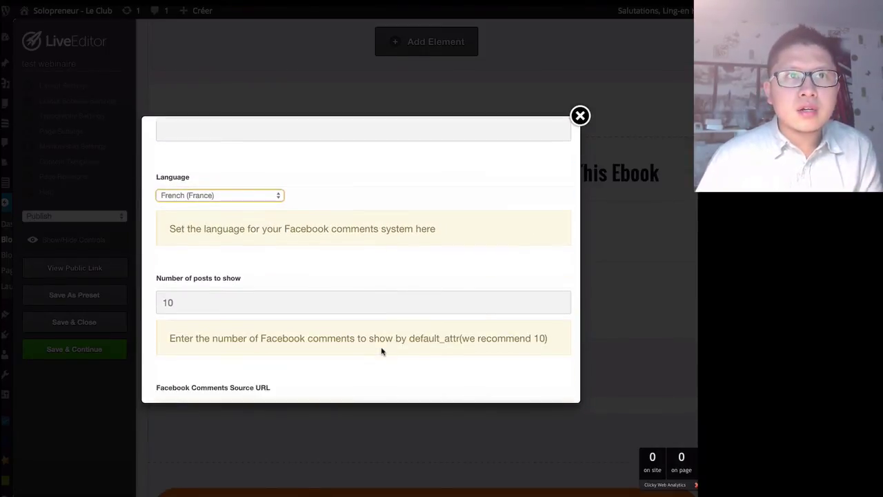
pyautogui.scroll(-5, 382, 347)
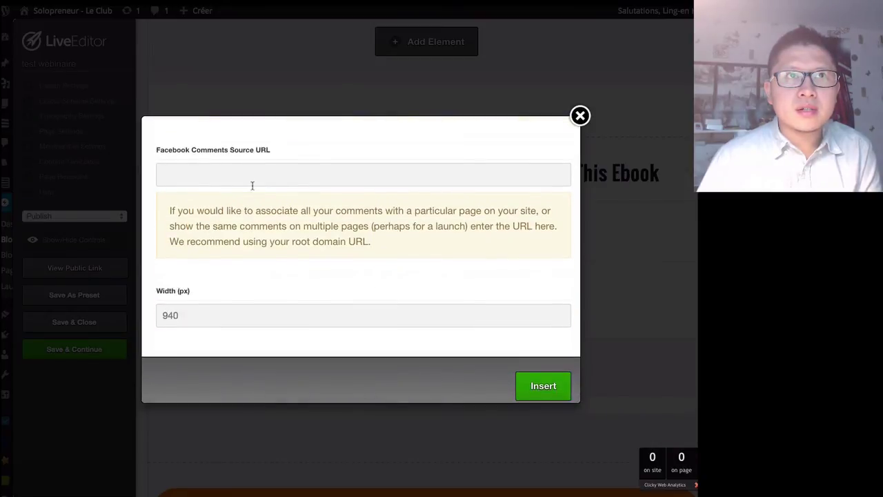
pyautogui.click(263, 180)
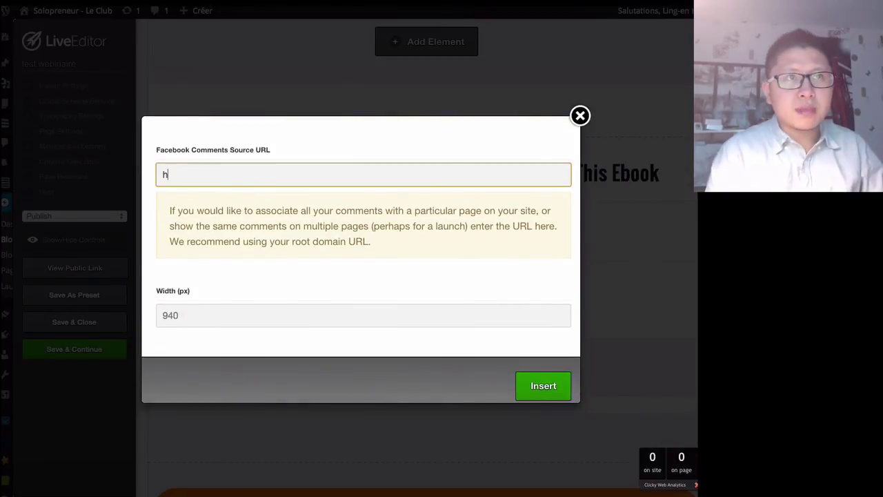
pyautogui.click(542, 386)
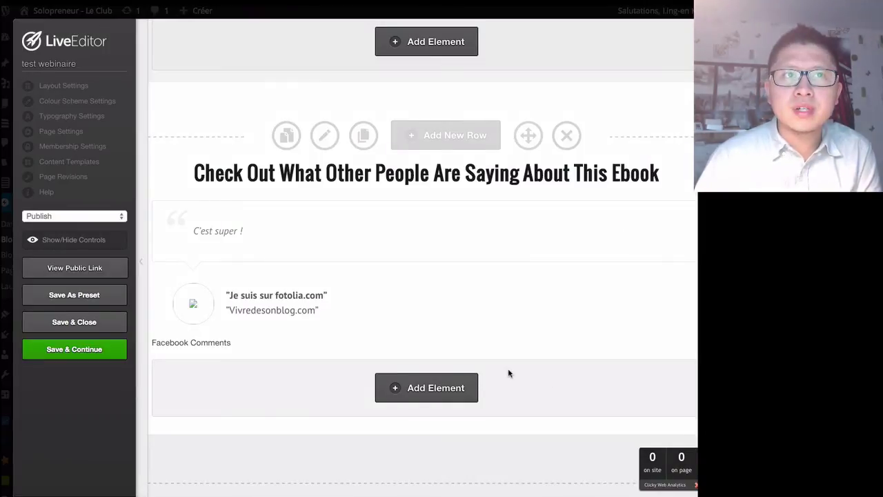
# Save the page while staying in the editor, and review the published version.
pyautogui.click(95, 350)
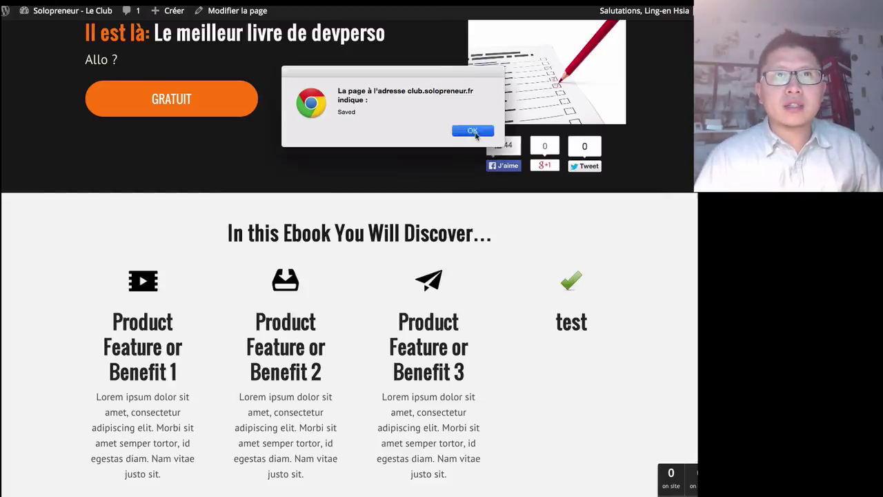
pyautogui.press('Return')
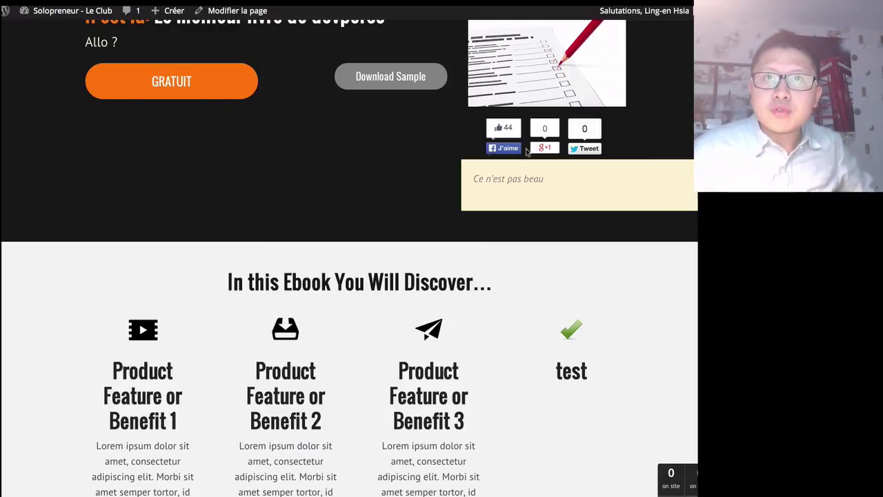
pyautogui.scroll(-10, 488, 386)
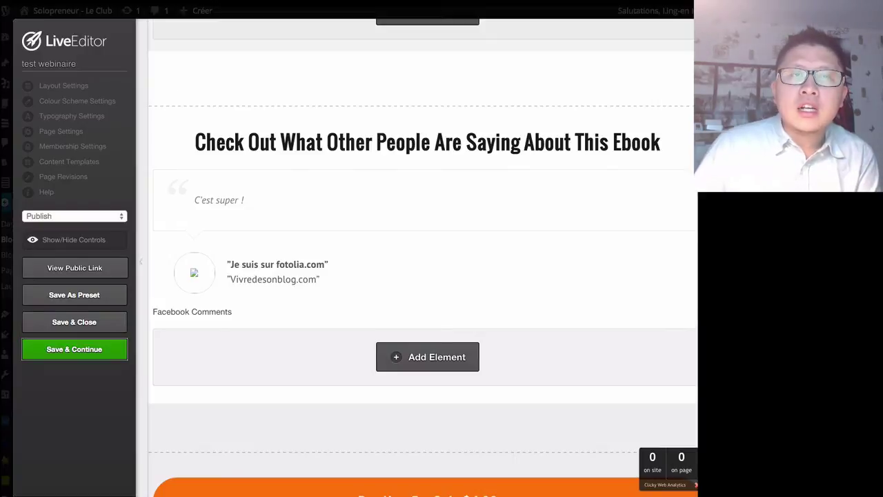
# Edit the "C'est super !" testimonial and change its style to the three-column layout with a small photo beside bold text.
pyautogui.scroll(4, 474, 317)
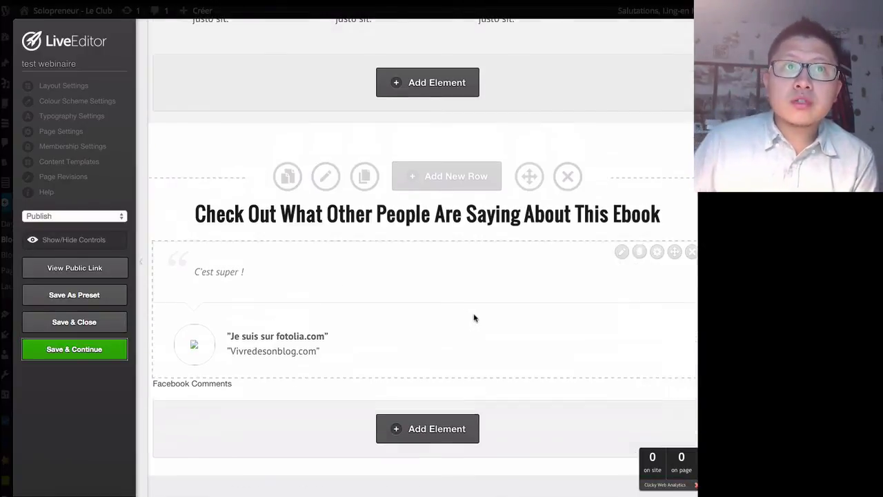
pyautogui.scroll(-3, 565, 337)
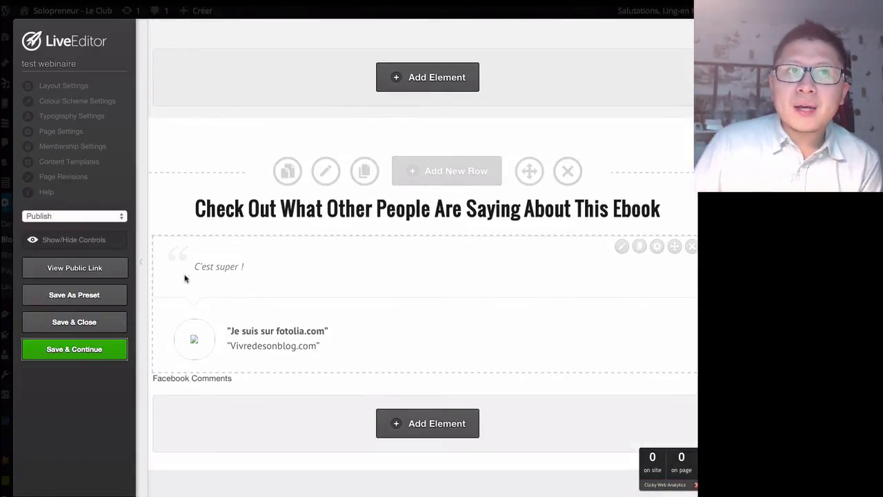
pyautogui.click(621, 248)
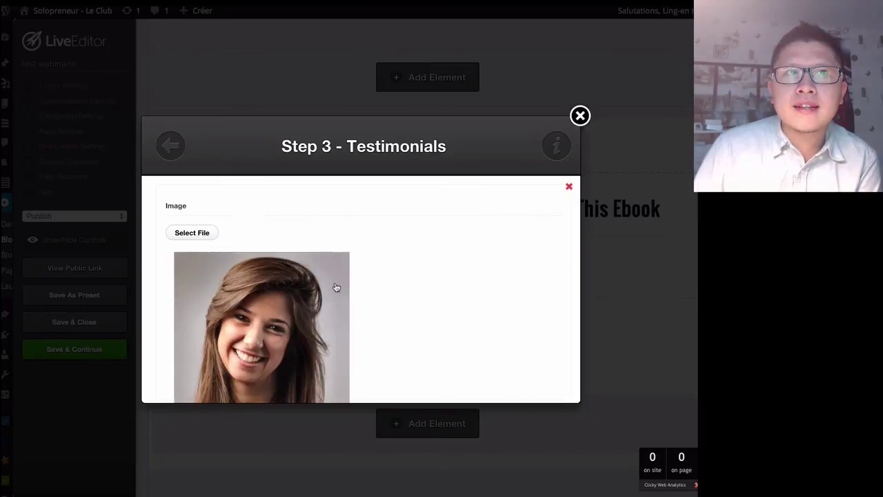
pyautogui.click(170, 147)
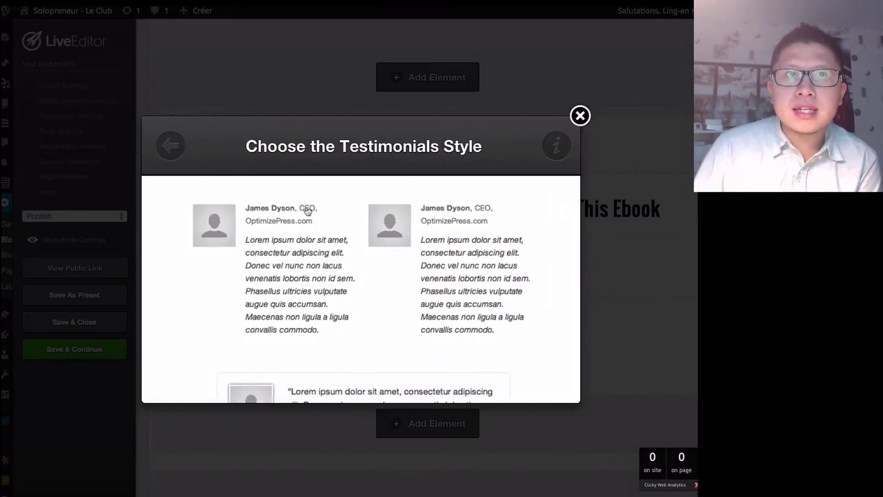
pyautogui.scroll(-10, 347, 303)
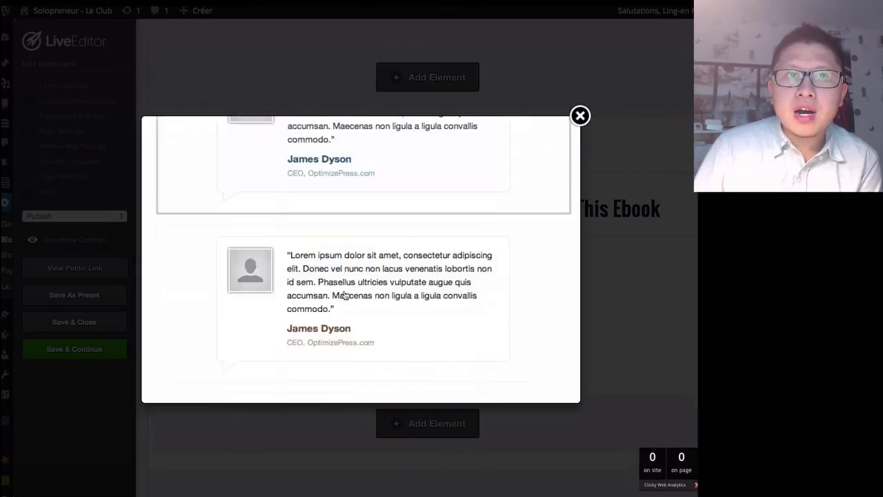
pyautogui.scroll(-8, 345, 296)
pyautogui.scroll(5, 345, 296)
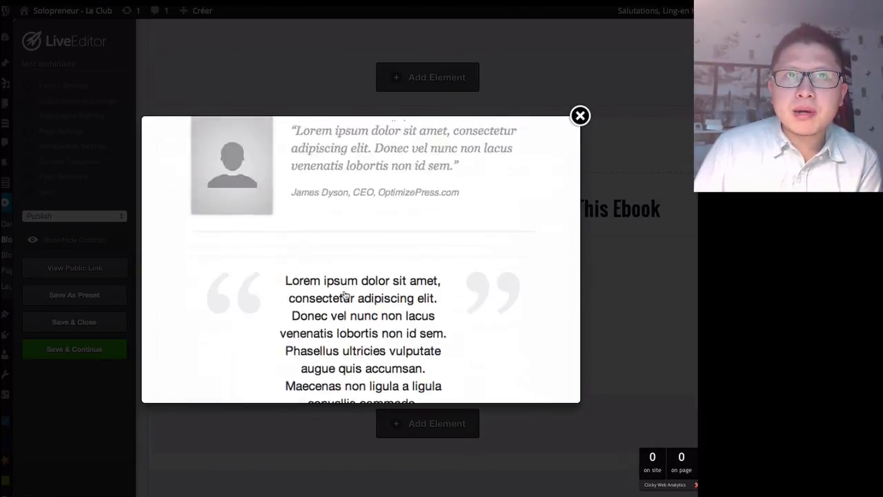
pyautogui.scroll(2, 345, 295)
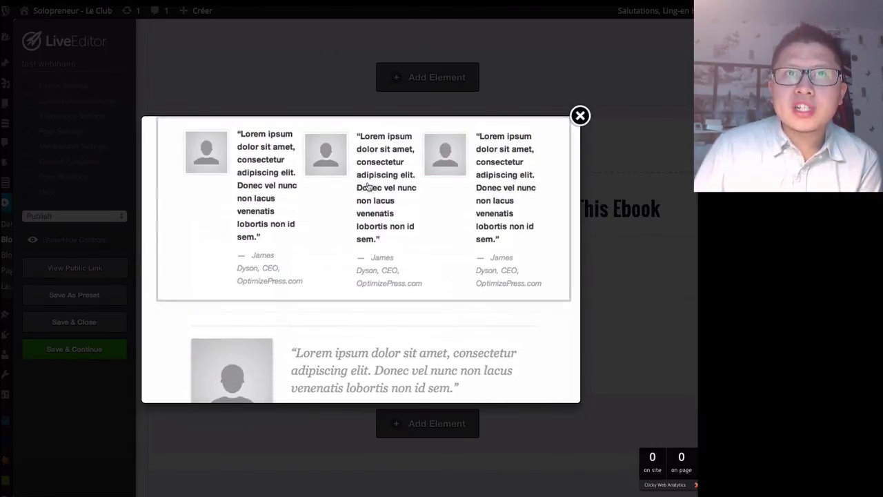
pyautogui.click(369, 195)
# Add a second blank testimonial entry below the existing one and review its fields.
pyautogui.scroll(-8, 385, 285)
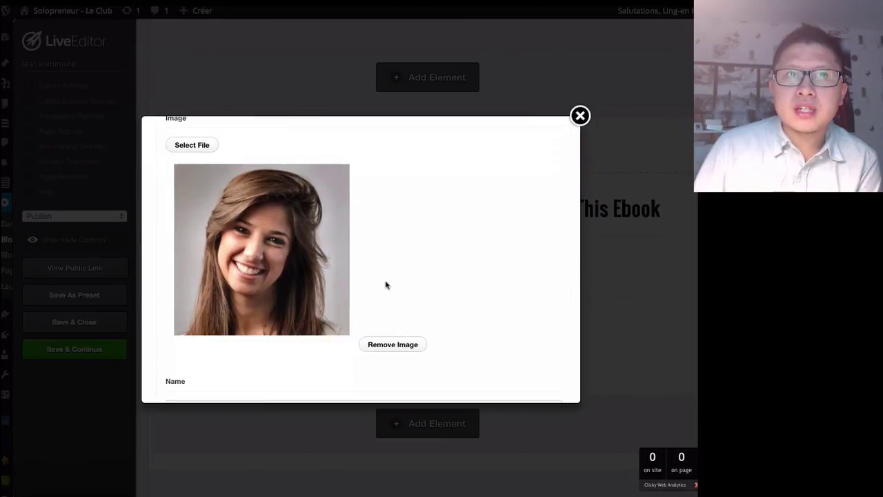
pyautogui.click(181, 314)
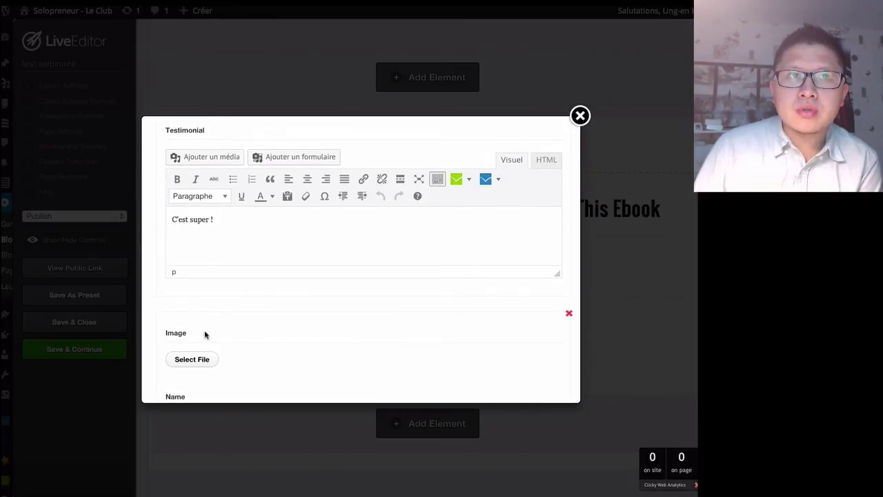
pyautogui.scroll(-5, 211, 317)
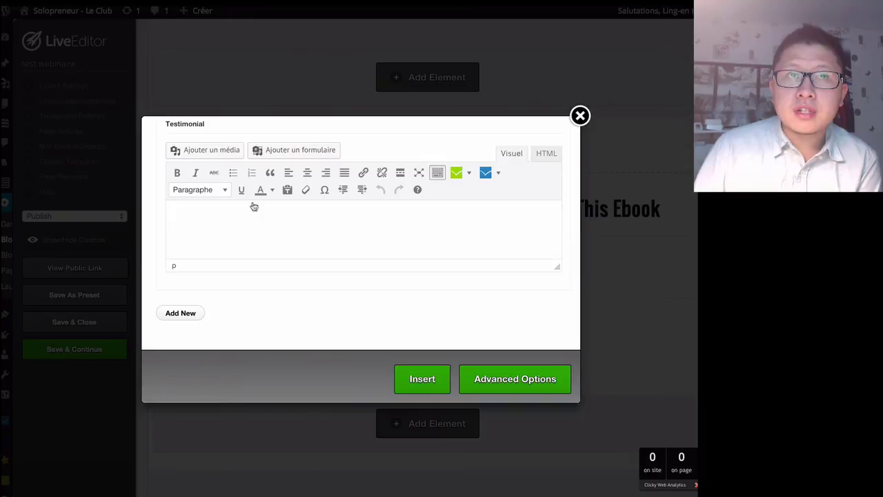
pyautogui.scroll(5, 309, 313)
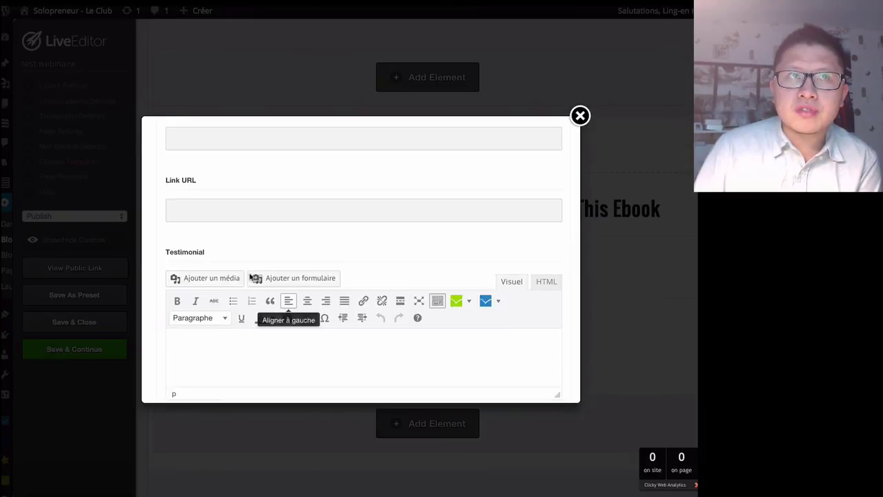
pyautogui.scroll(2, 192, 180)
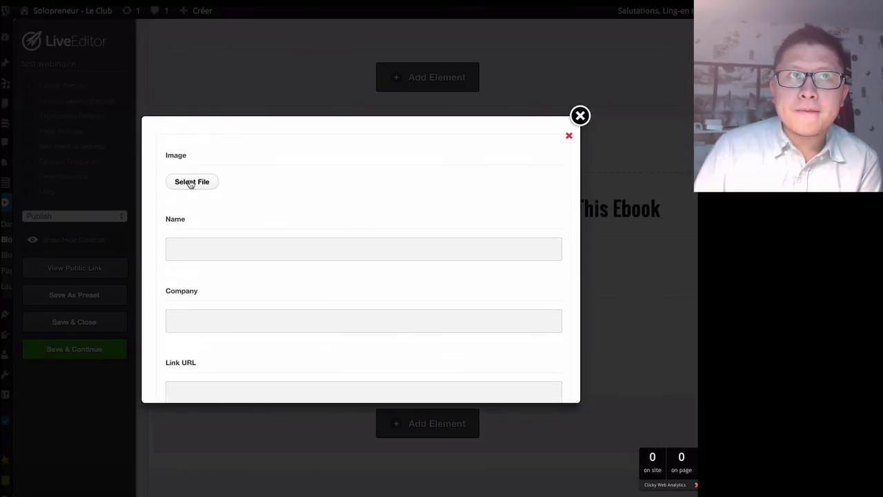
# Insert the "junger mann schaut kritisch" image from the media library as the second testimonial's picture.
pyautogui.click(191, 183)
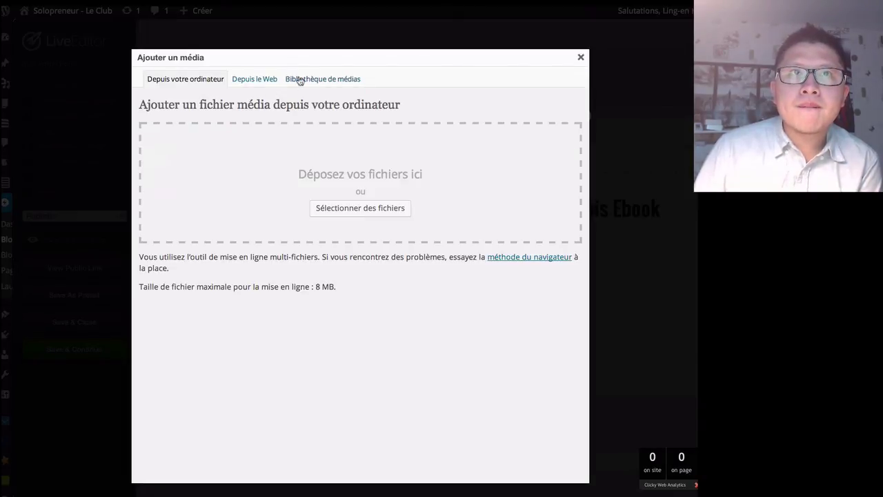
pyautogui.click(298, 80)
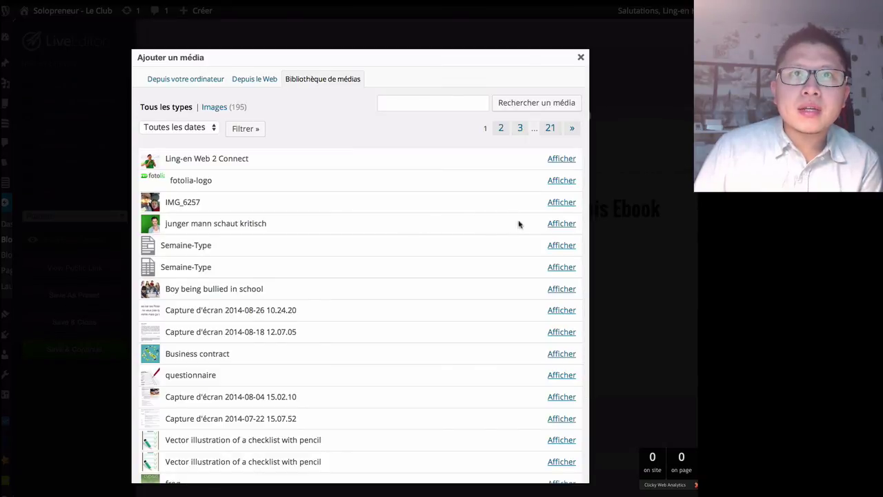
pyautogui.click(562, 224)
pyautogui.scroll(-3, 474, 265)
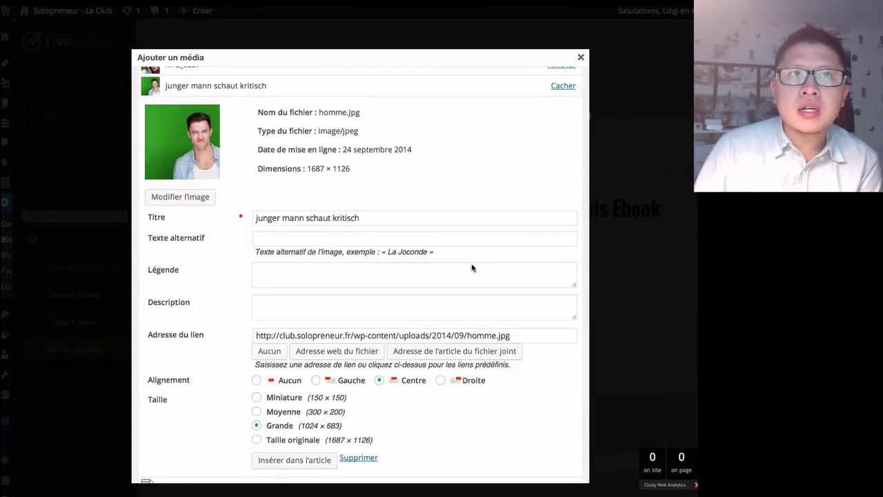
pyautogui.scroll(-5, 442, 269)
pyautogui.scroll(3, 414, 272)
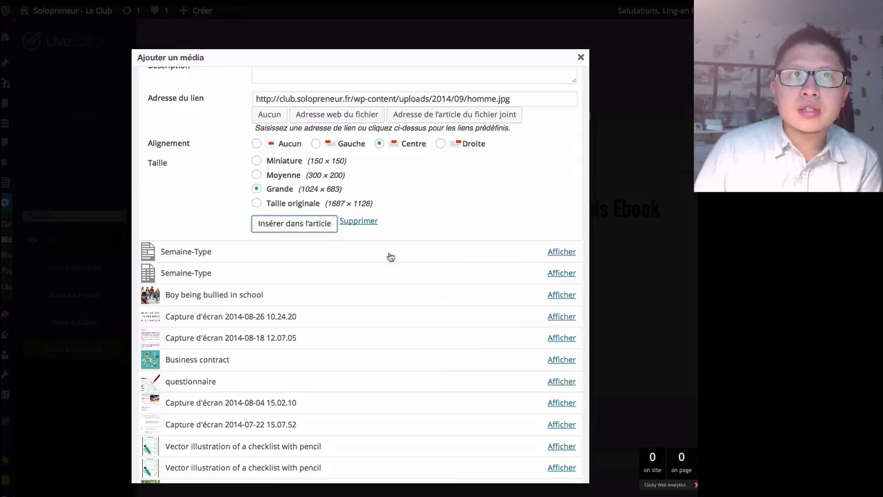
pyautogui.click(325, 228)
pyautogui.scroll(-5, 456, 316)
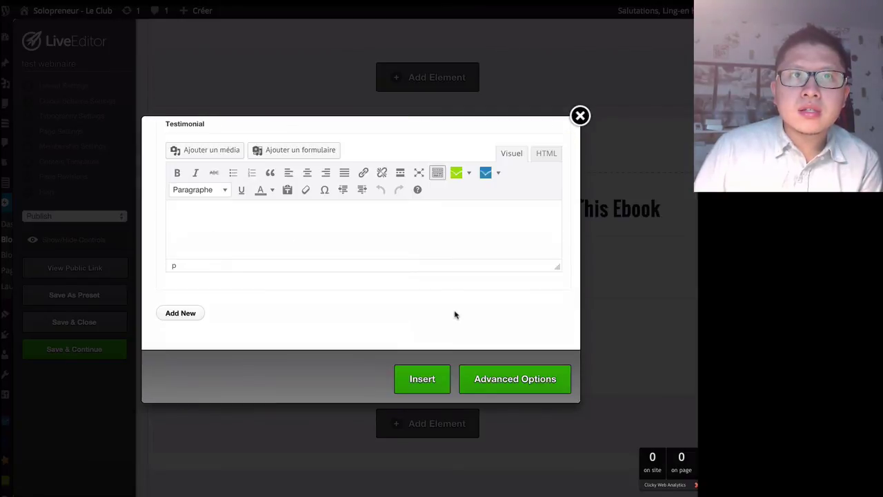
# Insert the updated testimonials block with its two entries into the page.
pyautogui.click(429, 387)
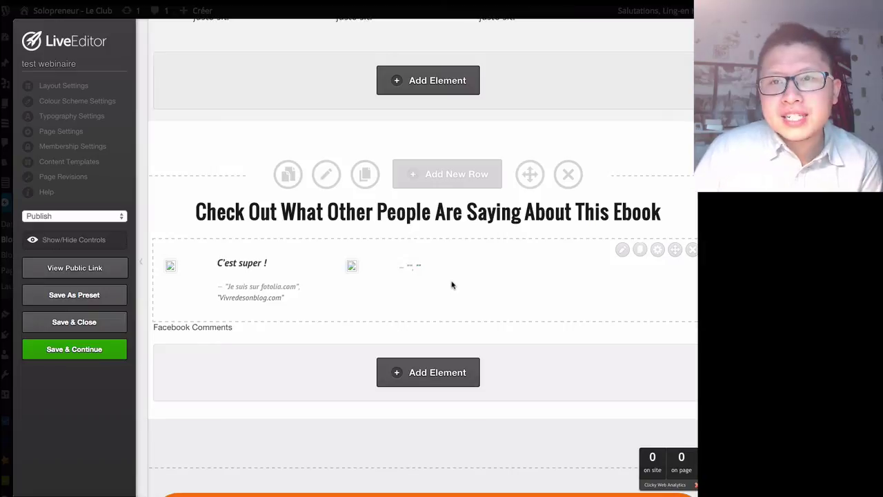
# Reopen the testimonials block under the "Check Out What Other People Are Saying About This Ebook" heading and examine the available testimonial styles.
pyautogui.click(621, 250)
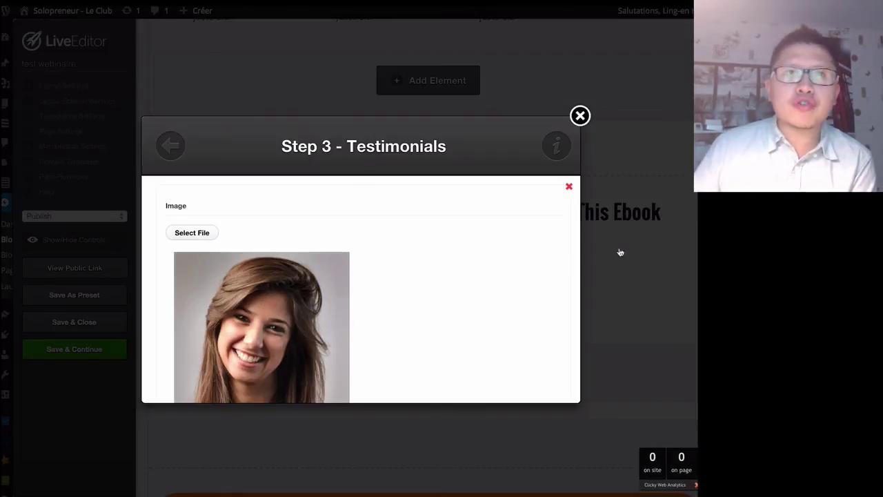
pyautogui.click(171, 145)
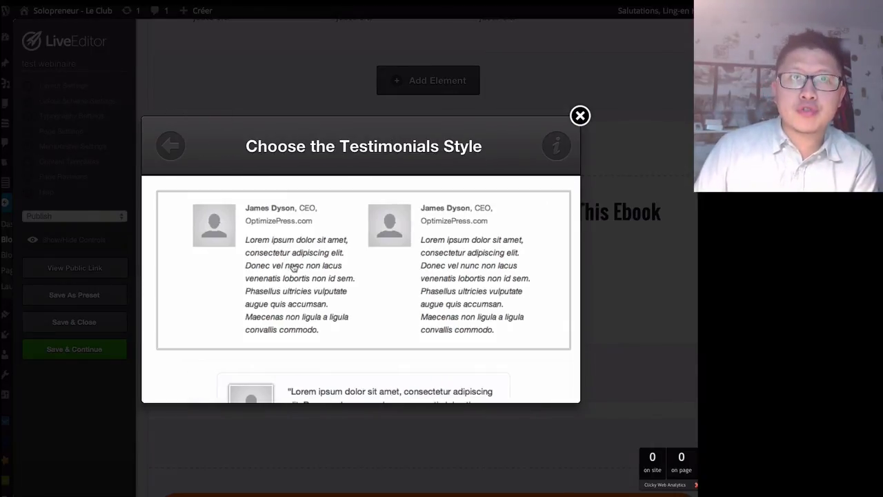
pyautogui.scroll(-10, 292, 266)
pyautogui.scroll(-3, 294, 267)
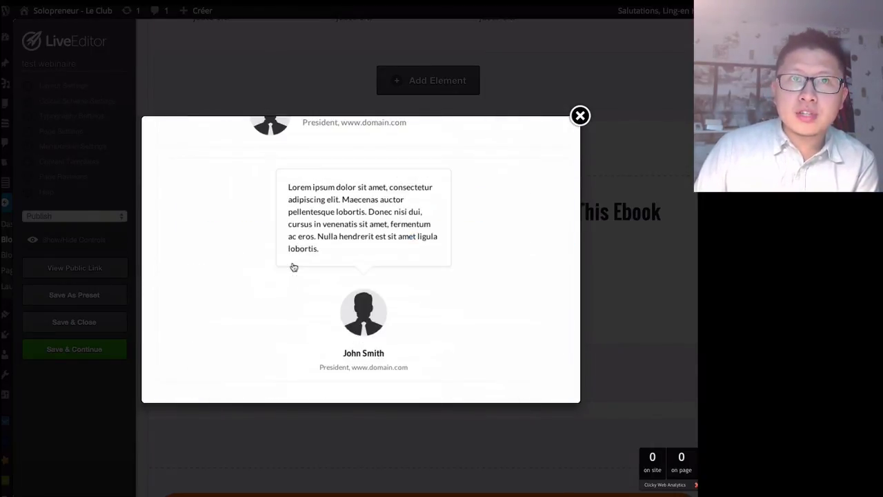
pyautogui.scroll(2, 293, 265)
pyautogui.scroll(-2, 292, 264)
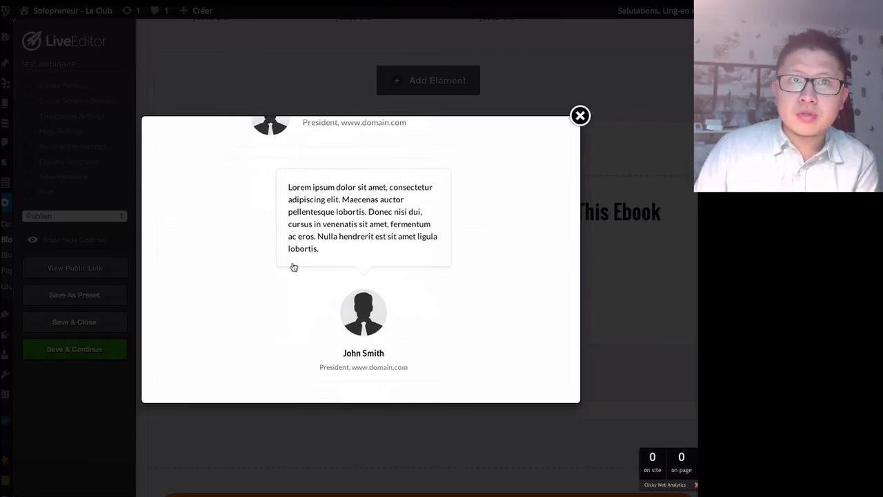
pyautogui.scroll(5, 365, 237)
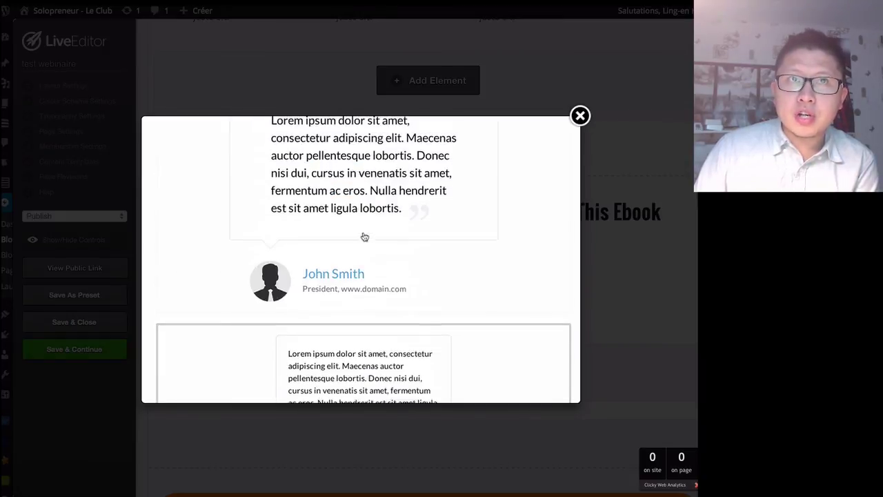
pyautogui.scroll(8, 364, 235)
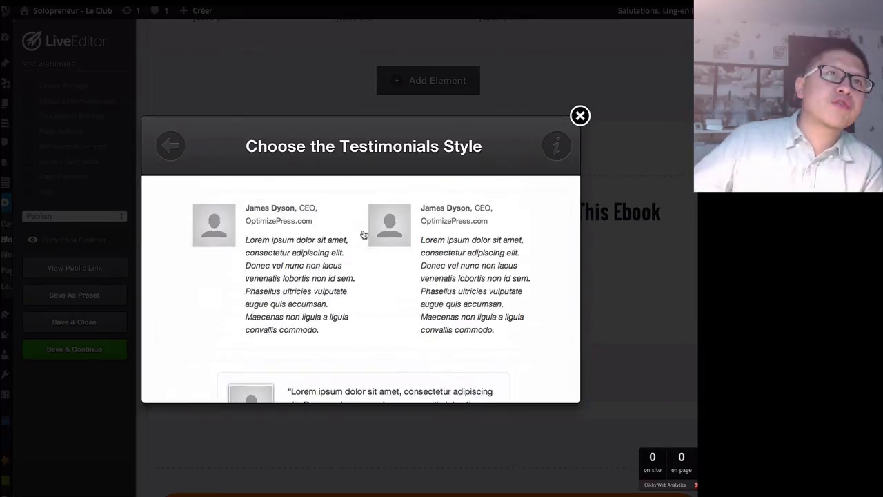
# Replace the testimonials block with a center-aligned Arrows element using the hand-drawn arrow that curves up to the right.
pyautogui.click(169, 146)
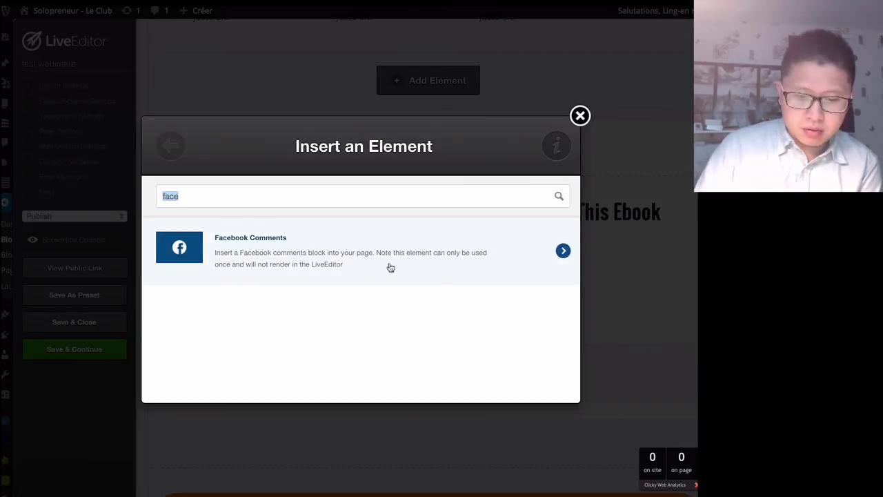
pyautogui.press('BackSpace')
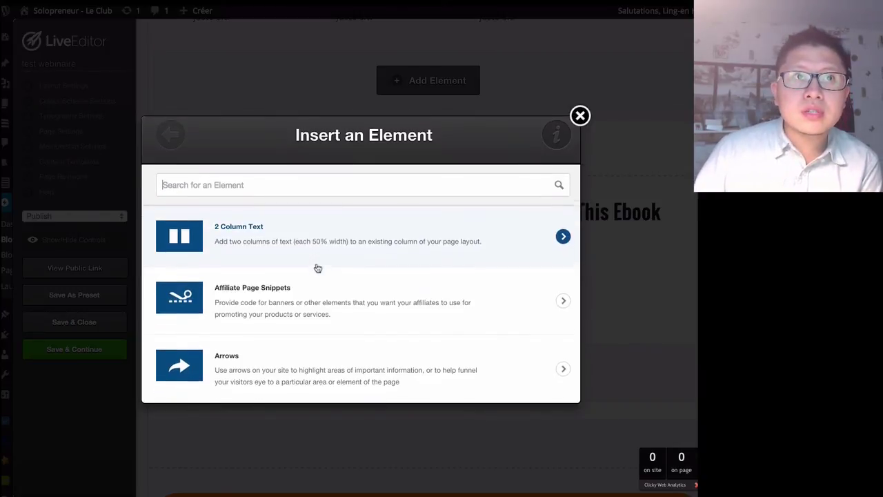
pyautogui.scroll(-3, 316, 267)
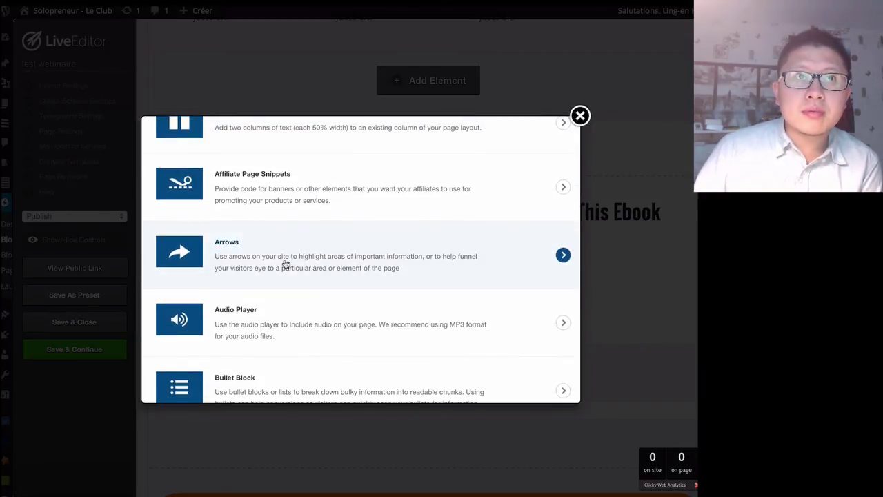
pyautogui.click(286, 264)
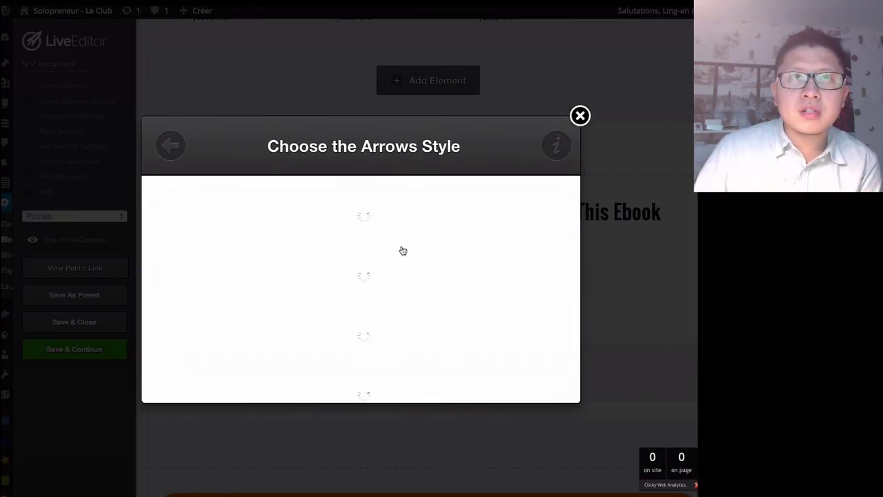
pyautogui.scroll(-6, 400, 264)
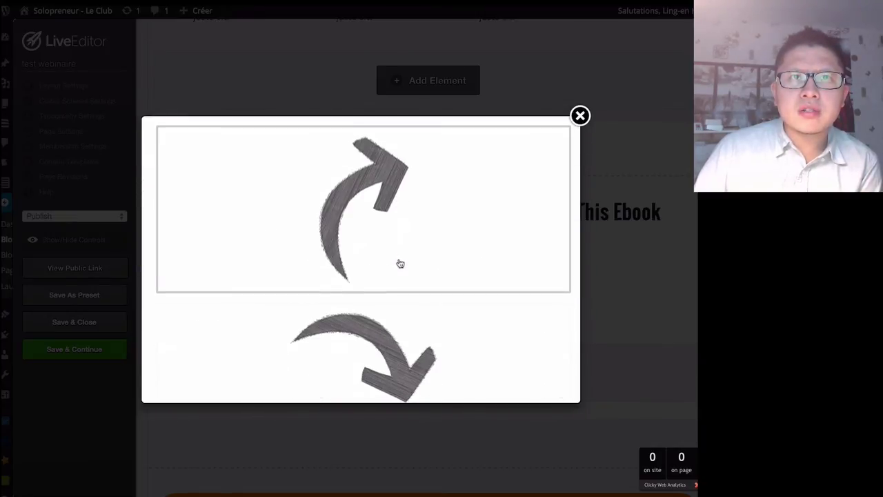
pyautogui.scroll(-2, 400, 265)
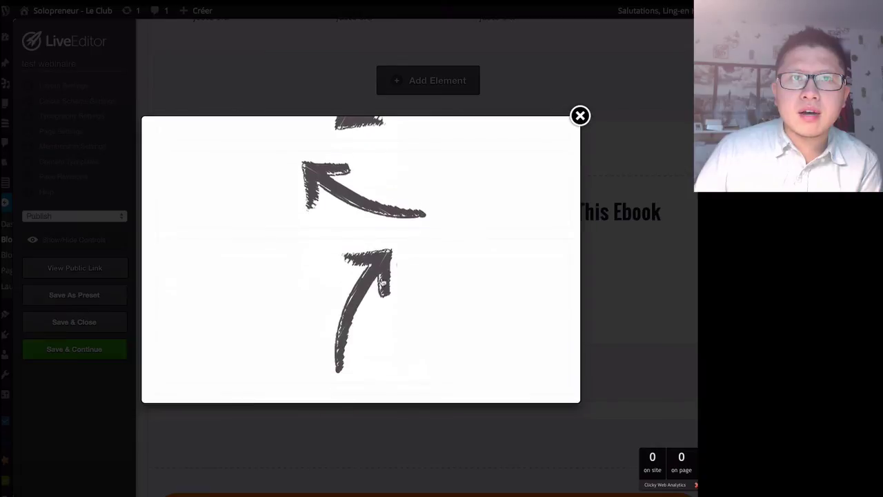
pyautogui.click(382, 275)
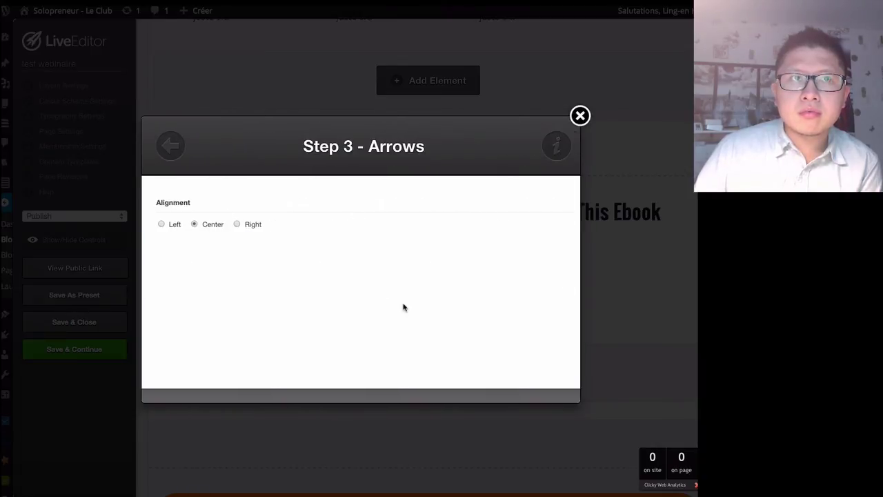
pyautogui.click(538, 383)
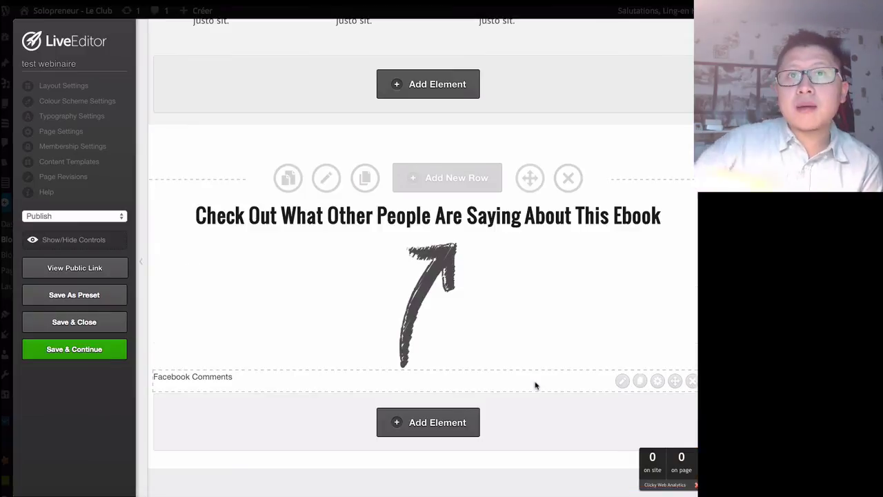
# Look over the rest of the page and save it while staying in the editor.
pyautogui.scroll(-5, 337, 207)
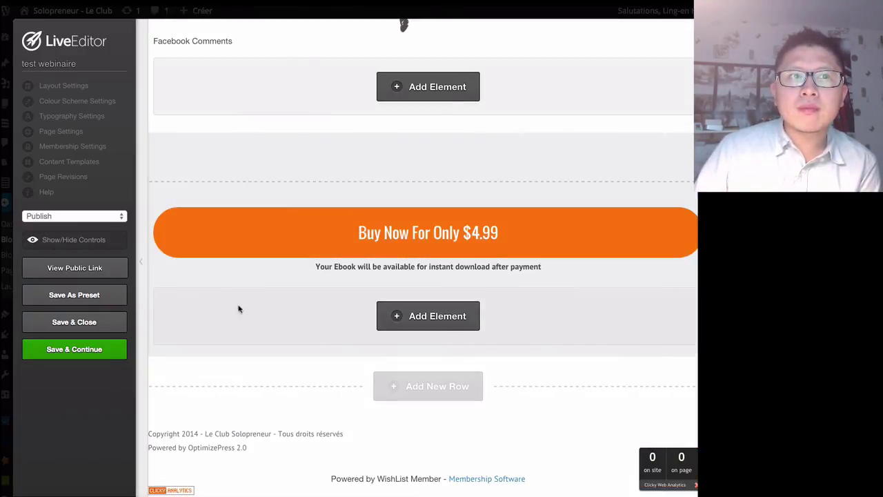
pyautogui.scroll(15, 227, 306)
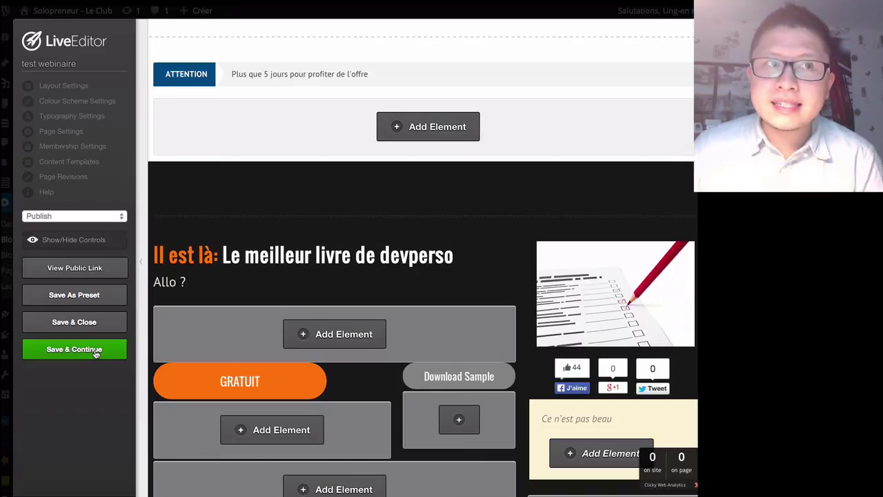
pyautogui.click(96, 354)
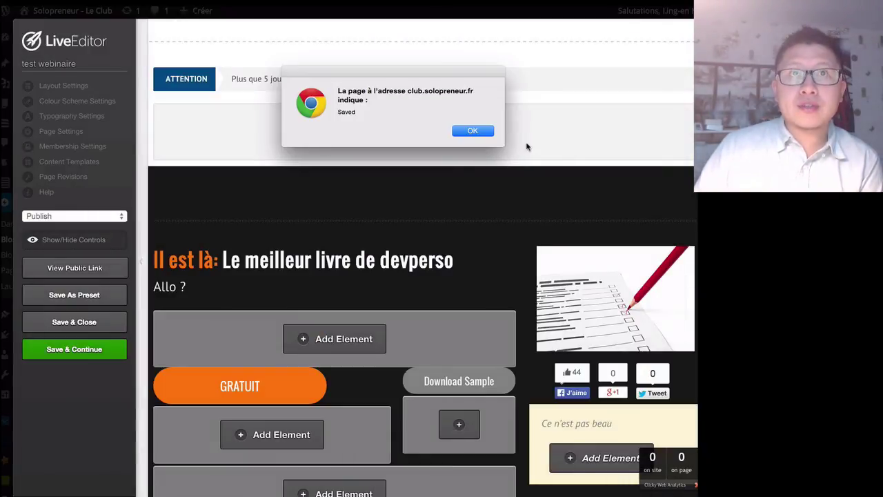
pyautogui.click(474, 130)
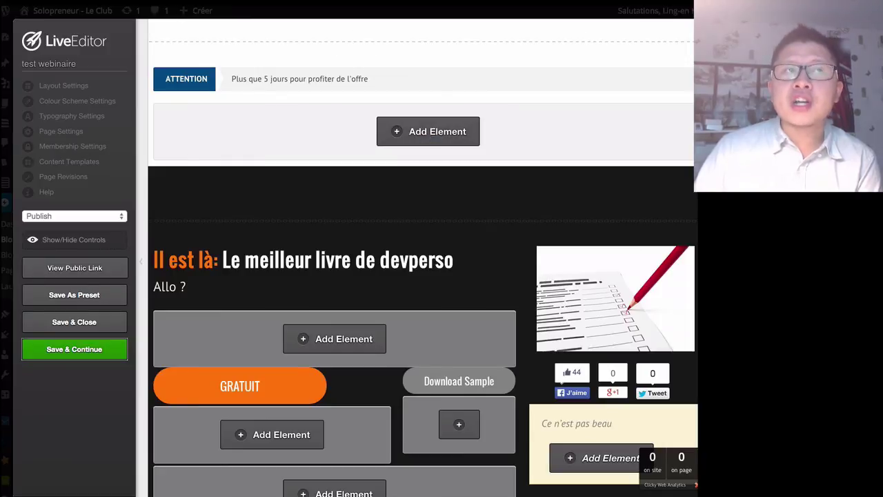